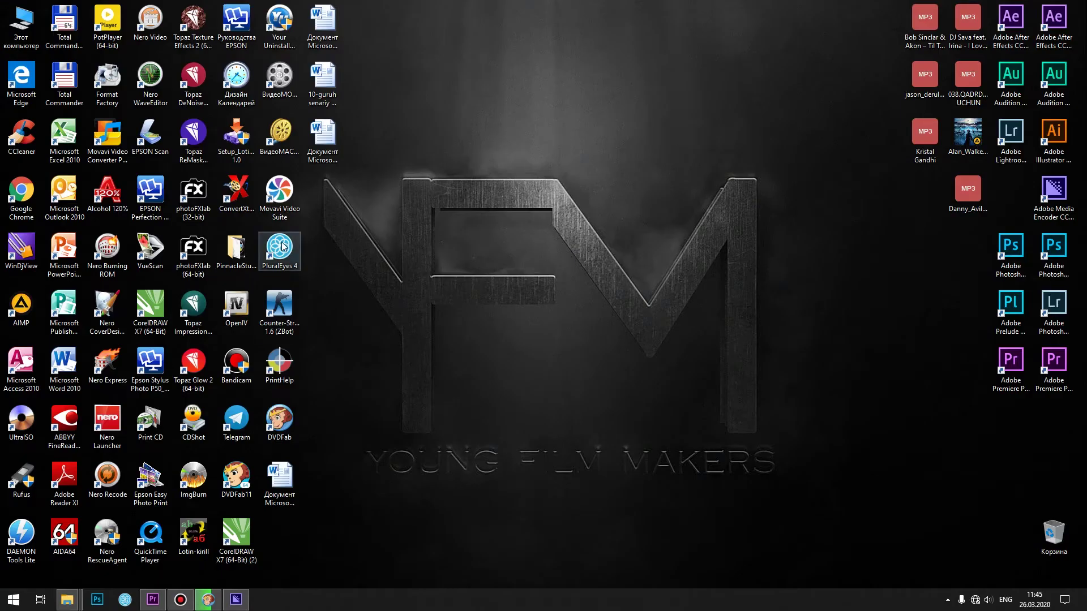
Launch PluralEyes 4 and check Premiere's Window > Extensions menu for it
{"action": "double_click", "coordinate": [280, 244]}
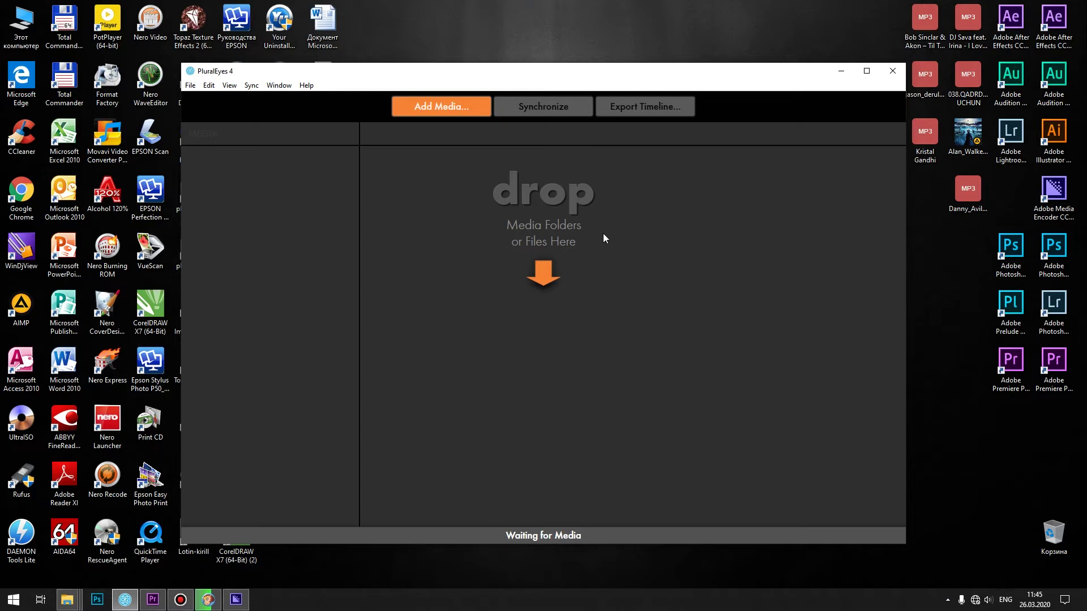
{"action": "left_click", "coordinate": [841, 71]}
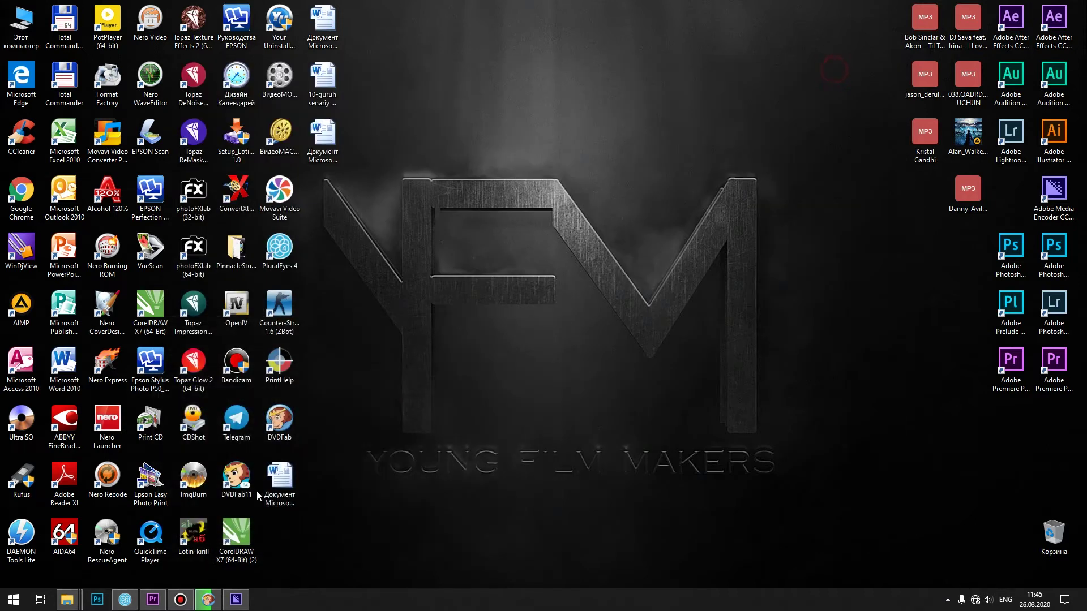
{"action": "left_click", "coordinate": [160, 607]}
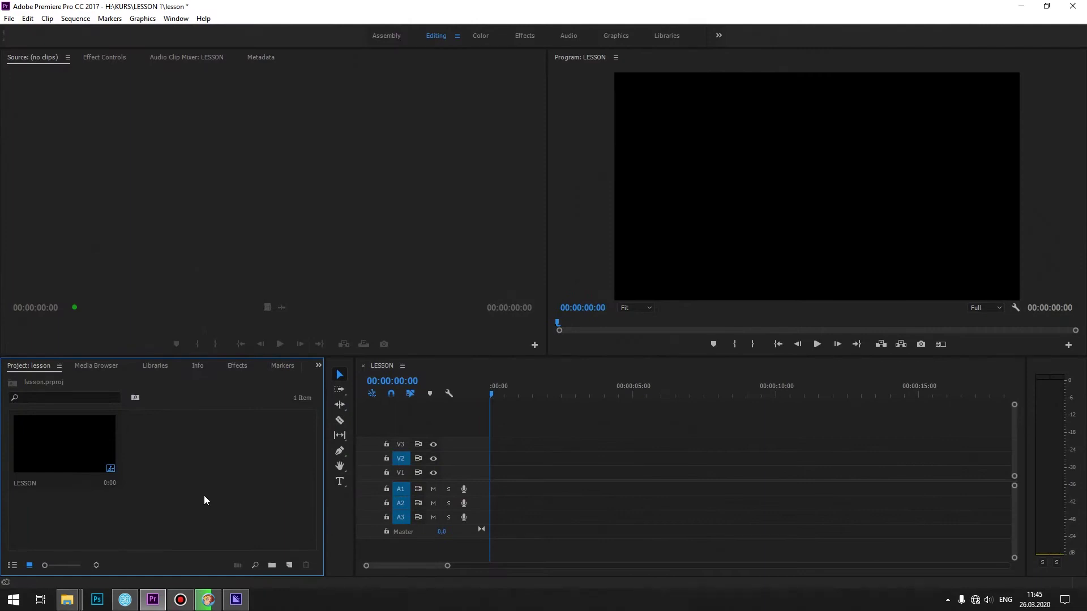
{"action": "left_click", "coordinate": [174, 19]}
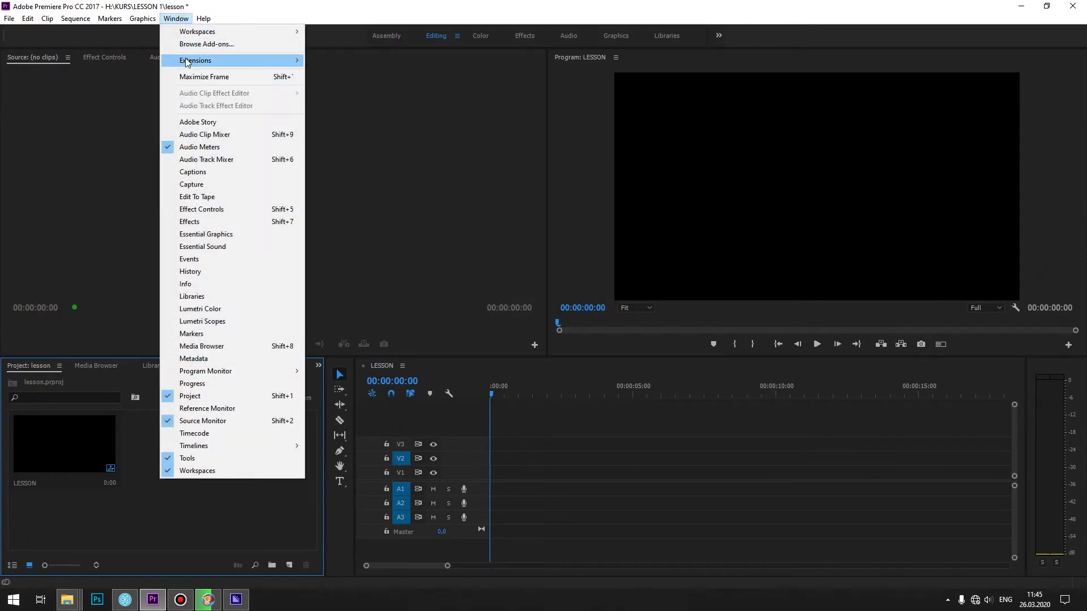
{"action": "mouse_move", "coordinate": [193, 60]}
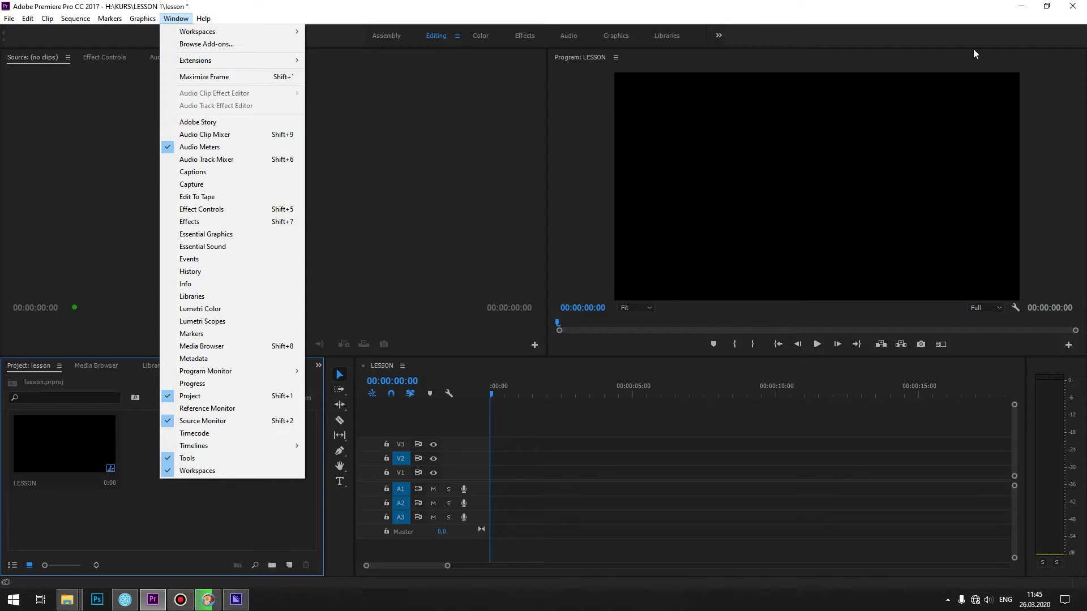
Minimize Premiere so the empty PluralEyes 4 window shows over the desktop
{"action": "left_click", "coordinate": [1010, 11]}
{"action": "left_click", "coordinate": [1010, 10]}
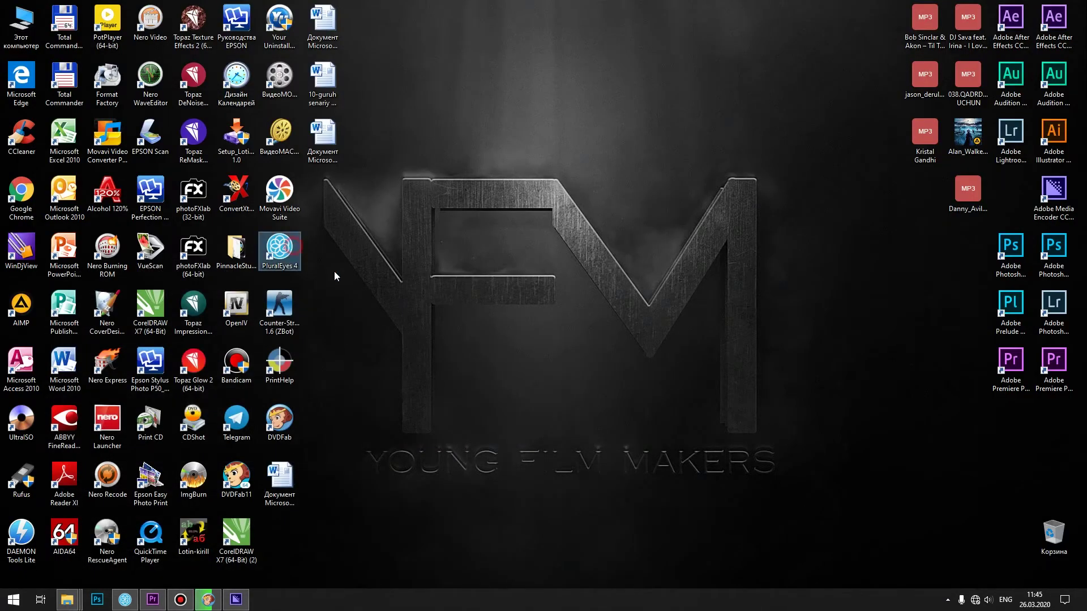
{"action": "left_click", "coordinate": [499, 372]}
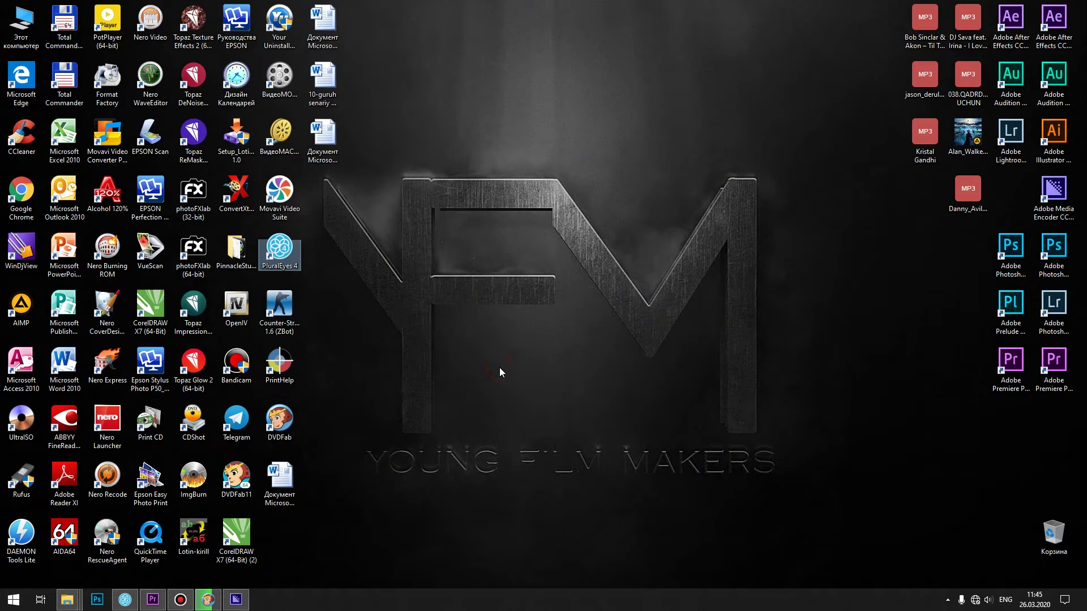
{"action": "left_click", "coordinate": [344, 325]}
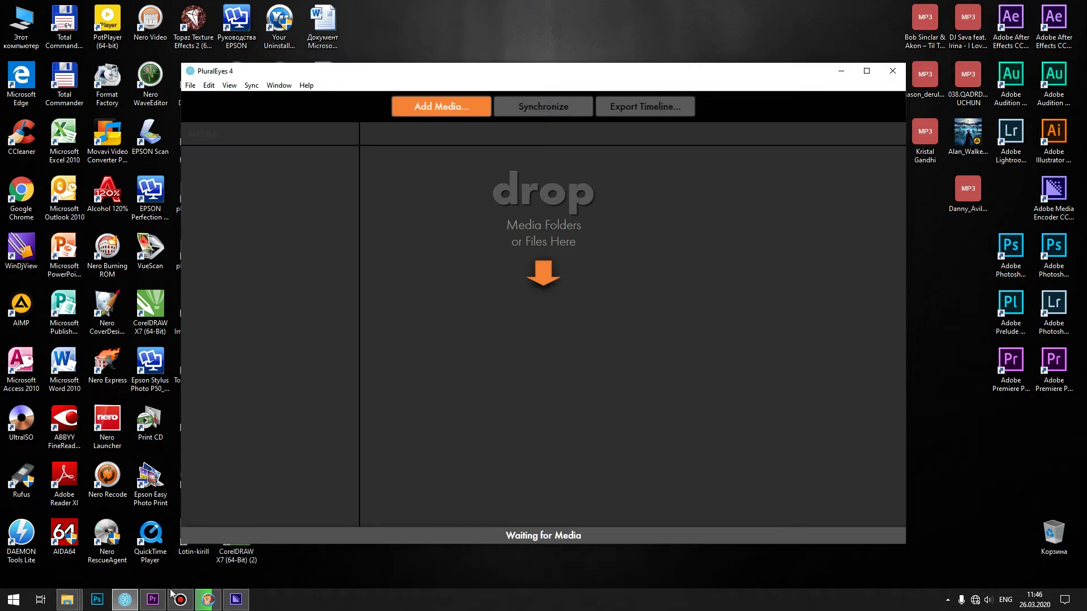
{"action": "left_click", "coordinate": [152, 599]}
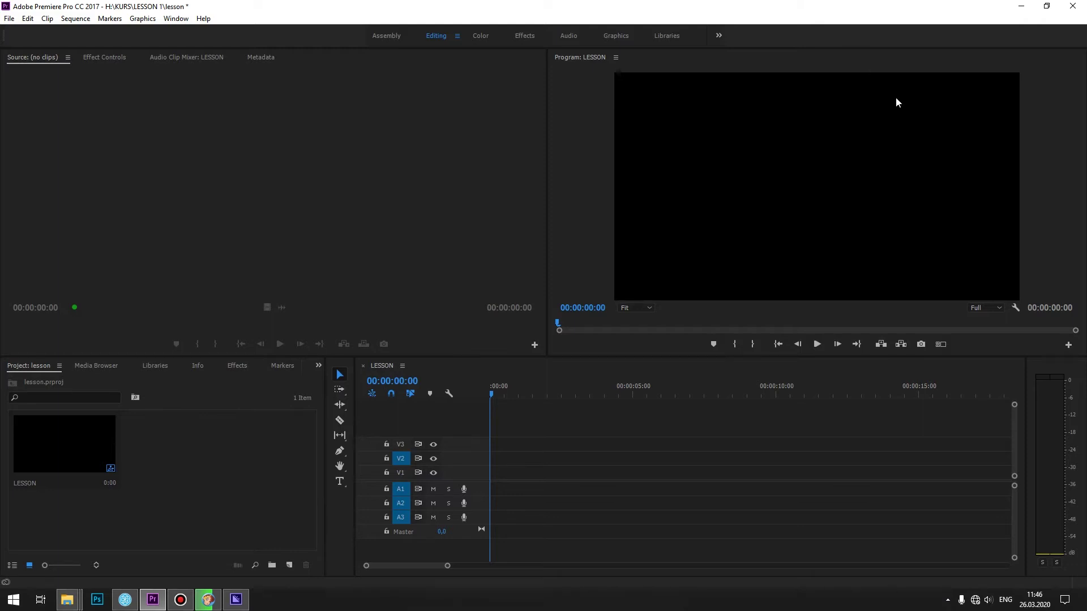
{"action": "left_click", "coordinate": [1021, 8]}
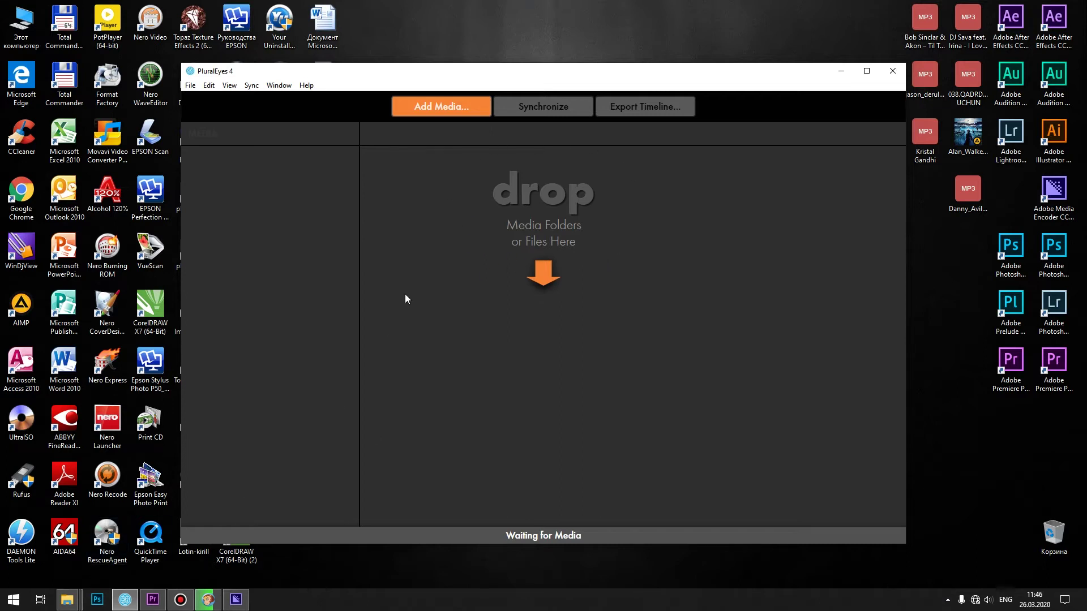
{"action": "mouse_move", "coordinate": [67, 599]}
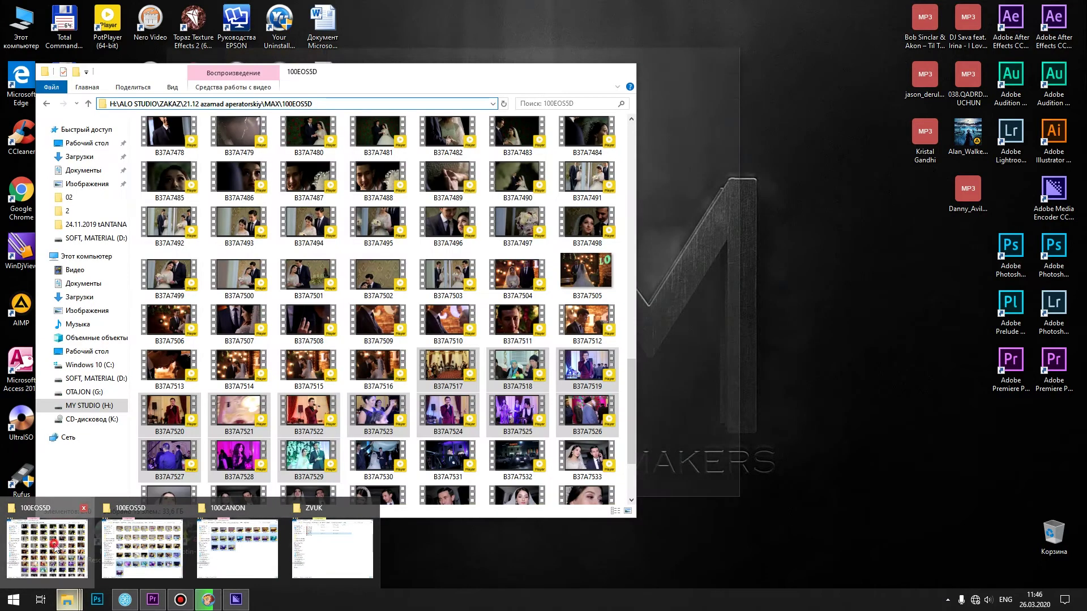
Add the 13, 13 and 12 selected clips from the three camera folders as Cameras 1, 2 and 3
{"action": "left_click", "coordinate": [55, 546]}
{"action": "left_click_drag", "start_coordinate": [459, 374], "coordinate": [707, 295]}
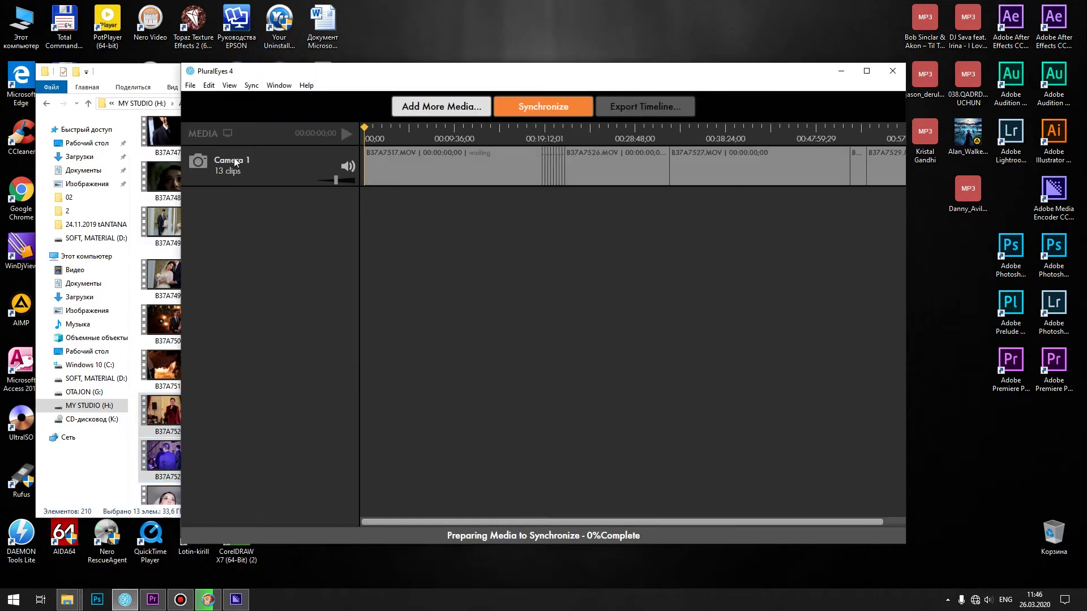
{"action": "mouse_move", "coordinate": [67, 599]}
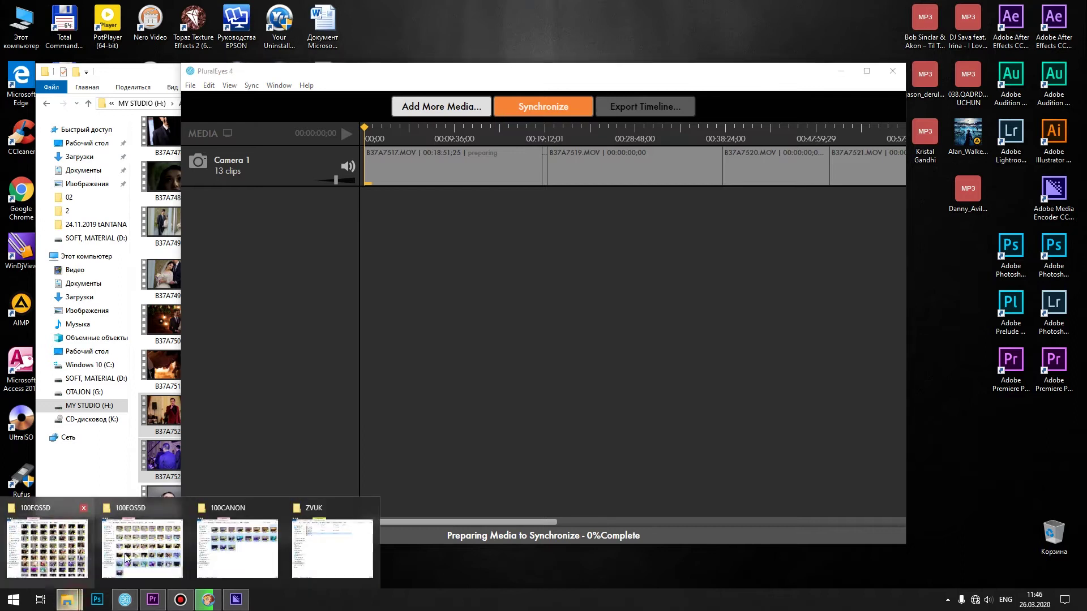
{"action": "left_click", "coordinate": [127, 557]}
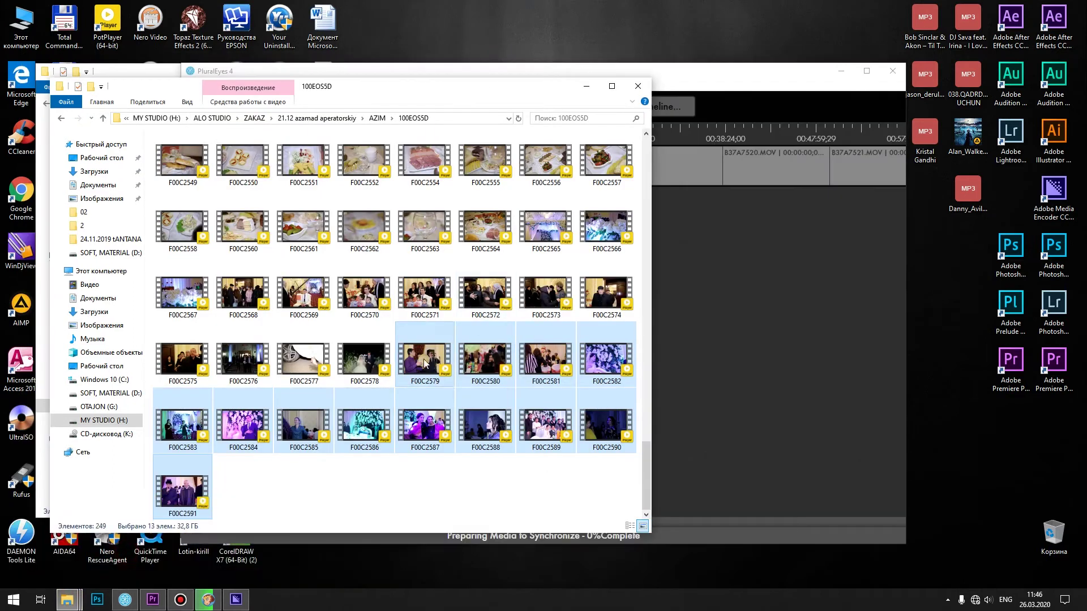
{"action": "left_click_drag", "start_coordinate": [412, 374], "coordinate": [732, 289]}
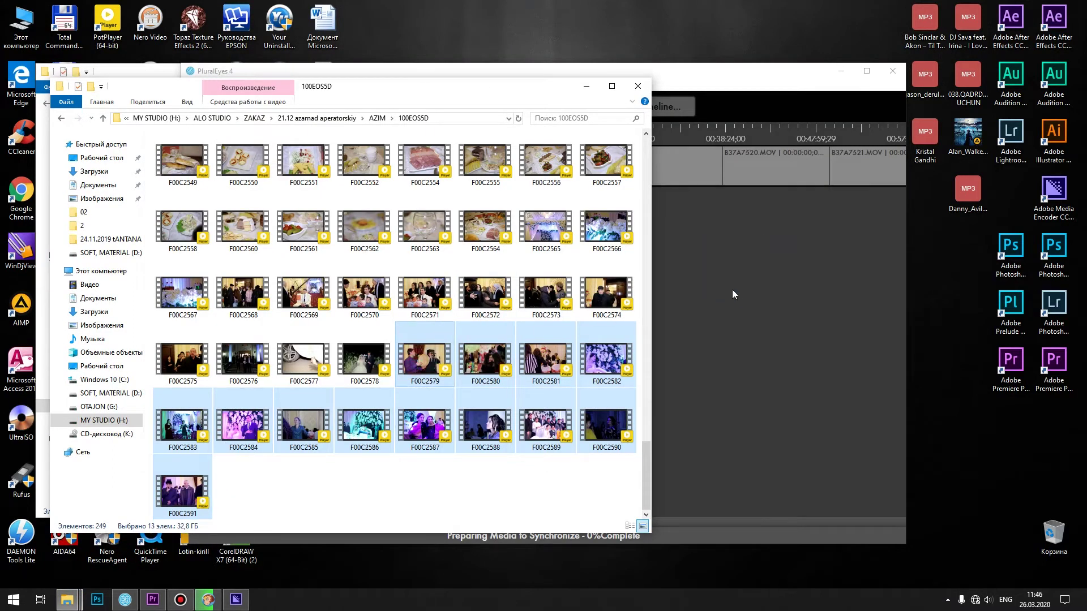
{"action": "left_click", "coordinate": [67, 599]}
{"action": "left_click", "coordinate": [237, 552]}
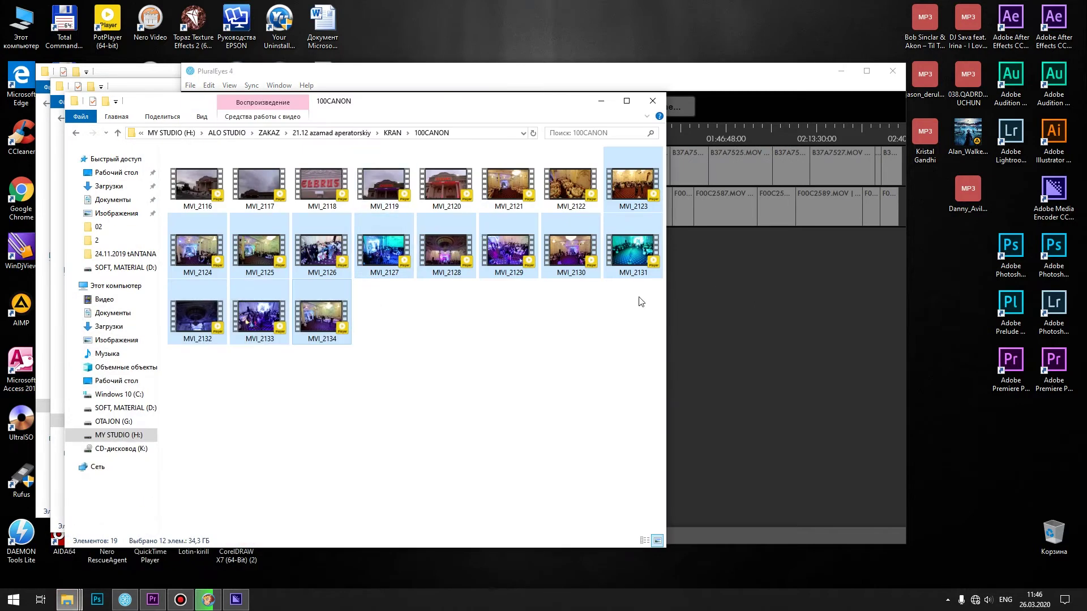
{"action": "left_click_drag", "start_coordinate": [623, 195], "coordinate": [722, 375]}
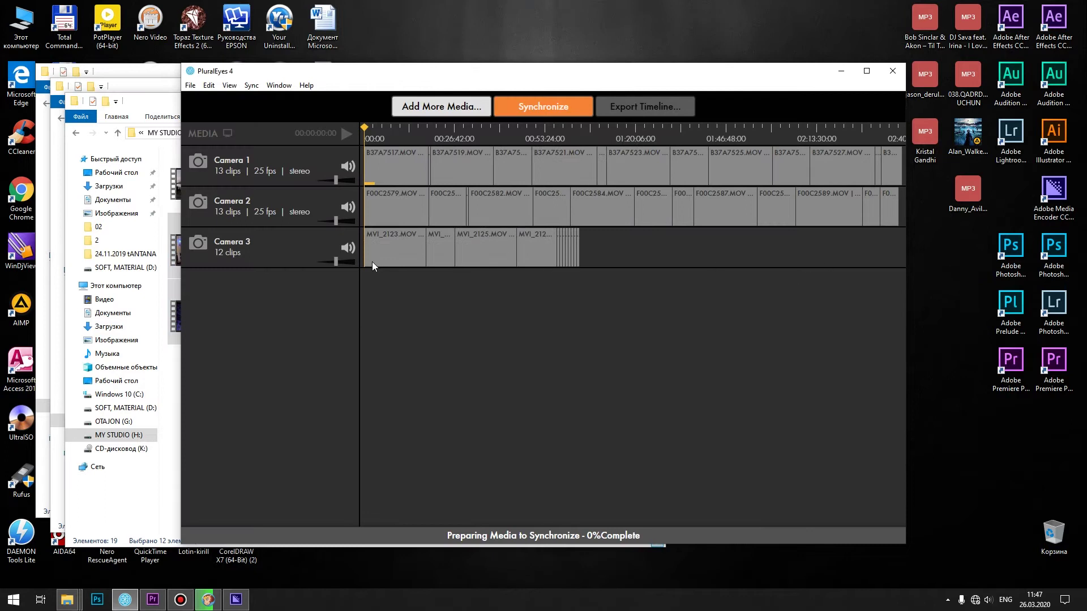
Open the ZVUK audio folder and select the larger 191221_01 recording
{"action": "left_click", "coordinate": [67, 599]}
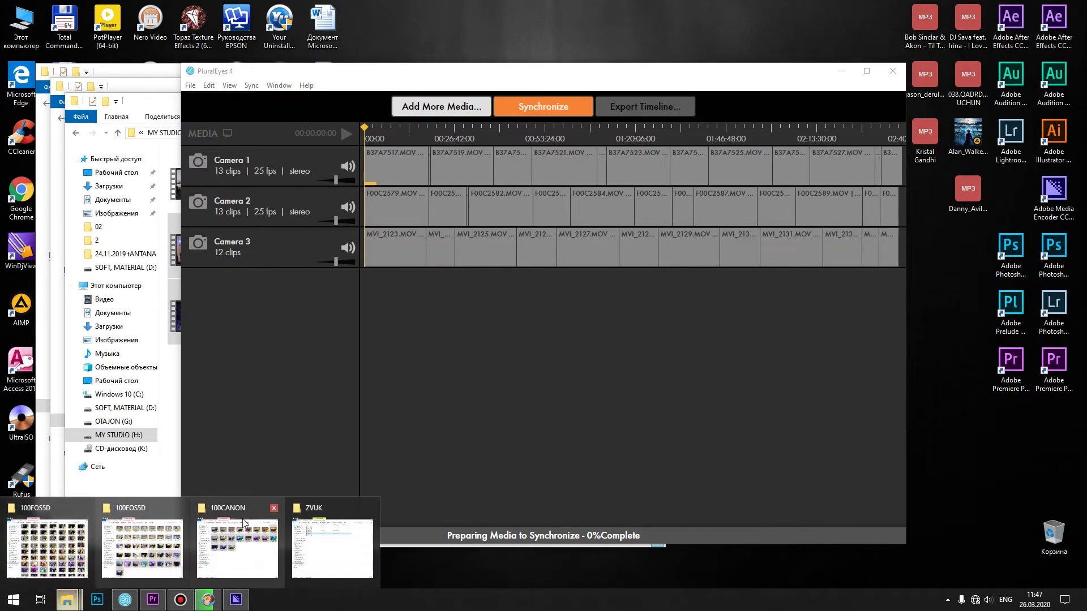
{"action": "left_click", "coordinate": [315, 539]}
{"action": "left_click", "coordinate": [323, 241]}
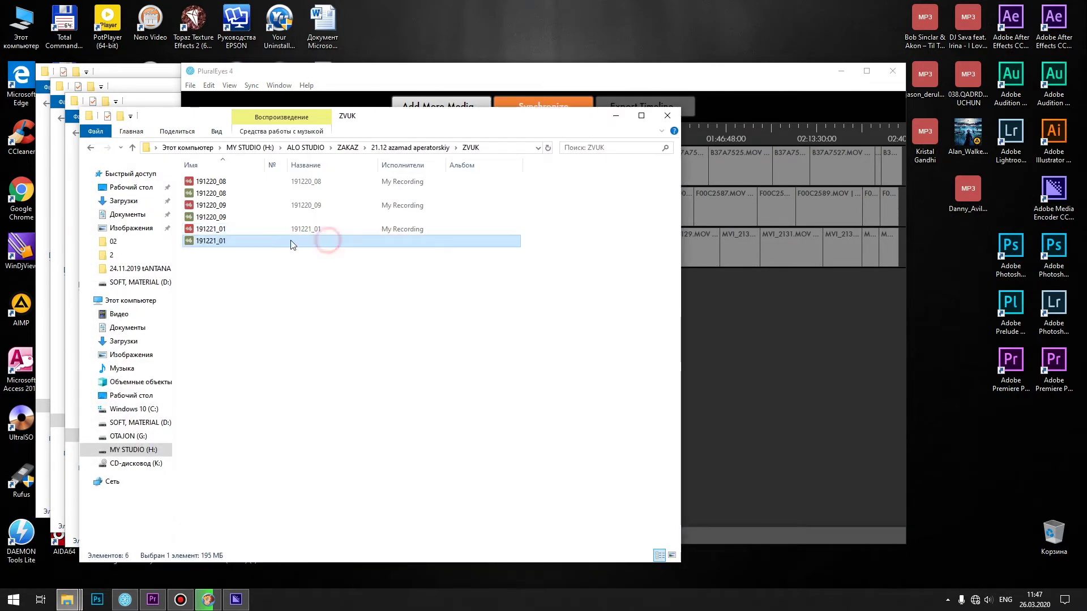
{"action": "double_click", "coordinate": [270, 243]}
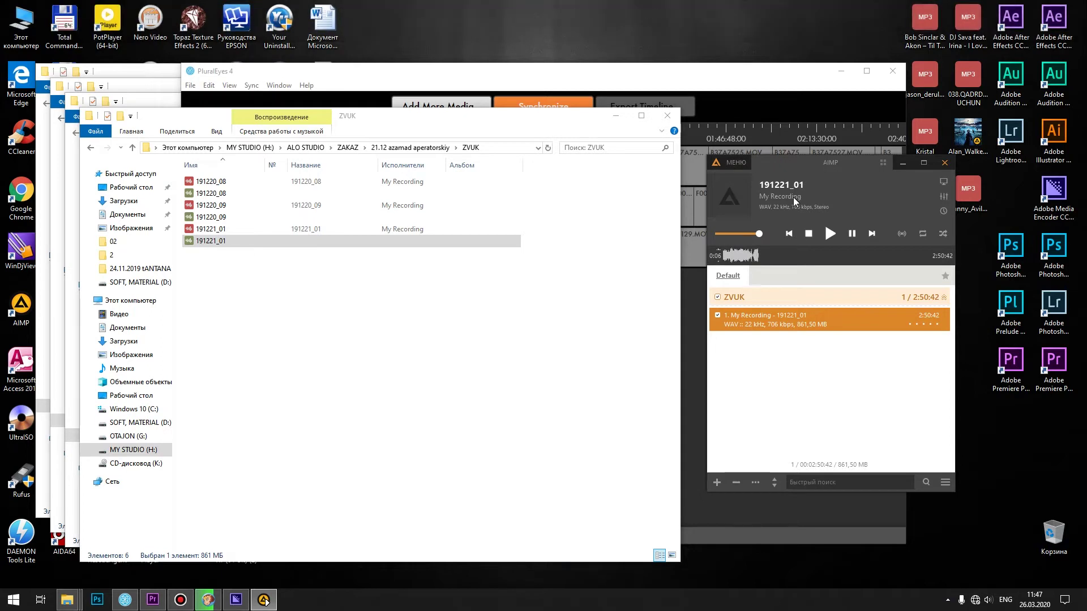
{"action": "left_click", "coordinate": [760, 256]}
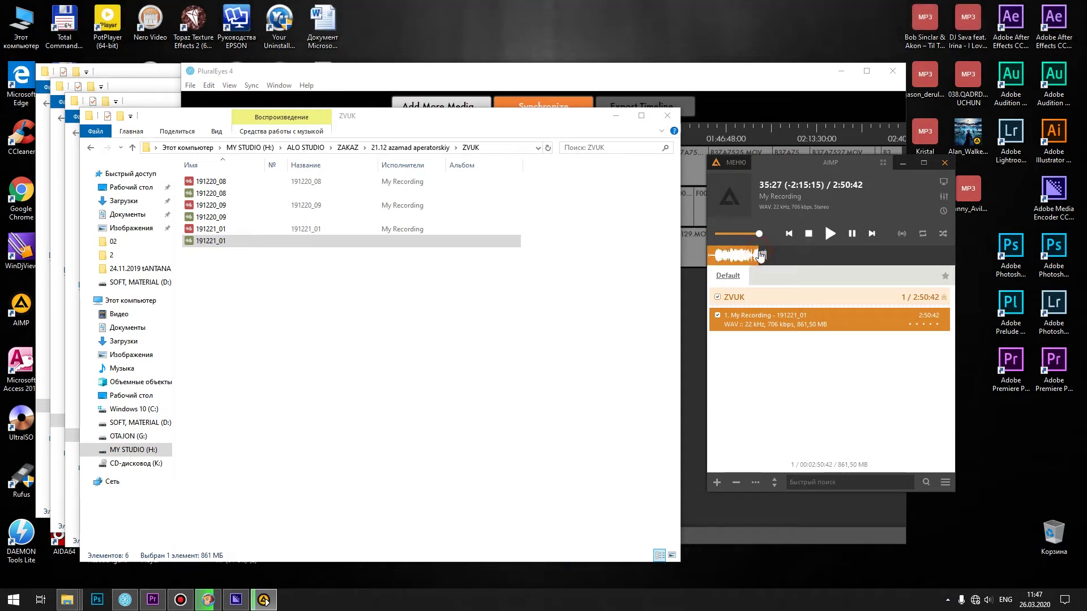
{"action": "left_click", "coordinate": [941, 166]}
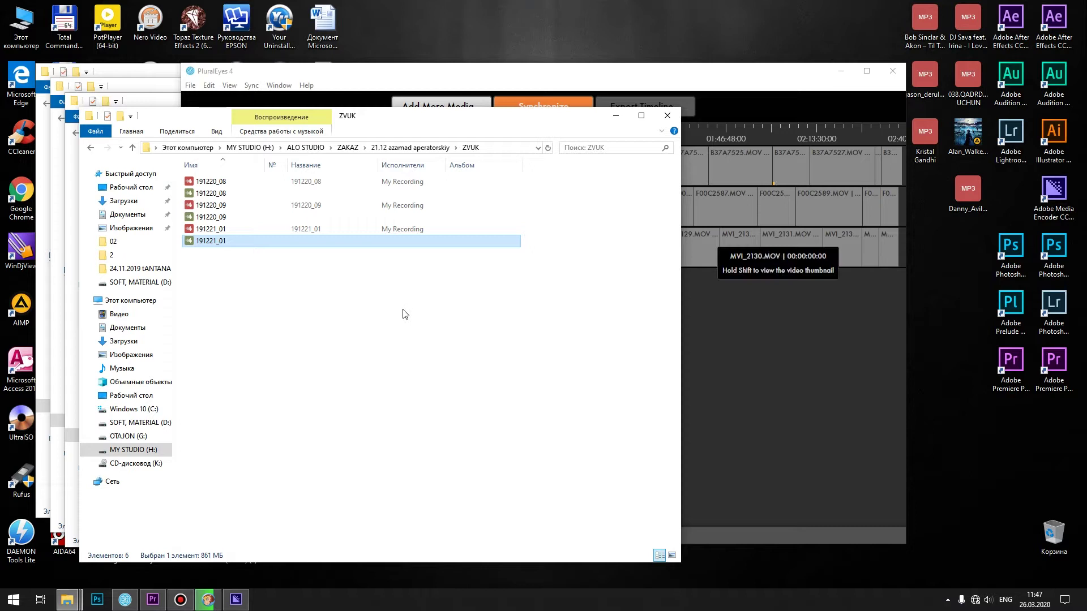
{"action": "left_click", "coordinate": [403, 230]}
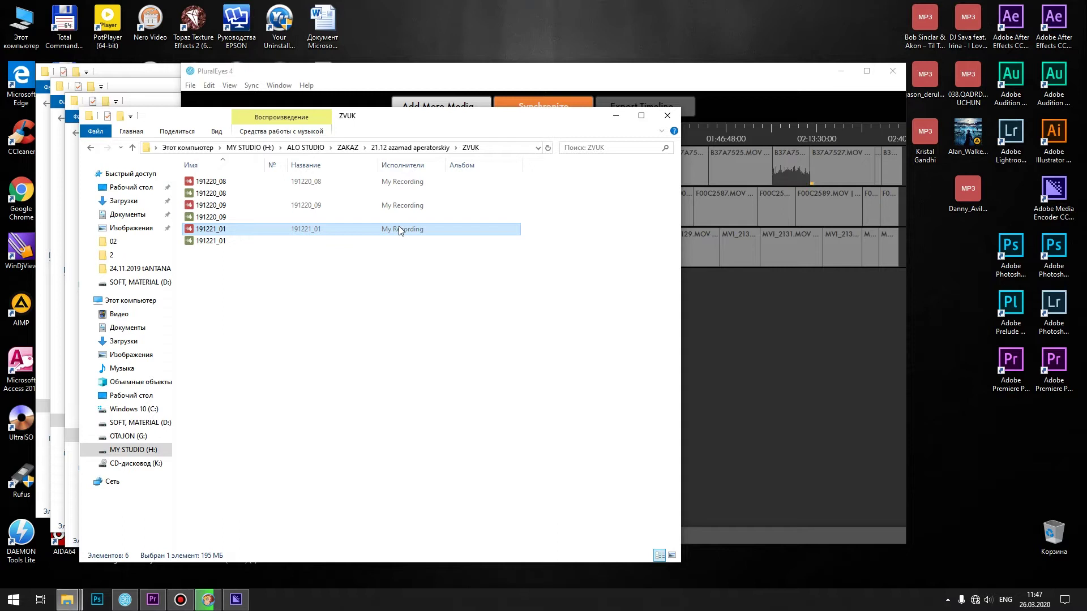
{"action": "left_click_drag", "start_coordinate": [245, 229], "coordinate": [776, 380]}
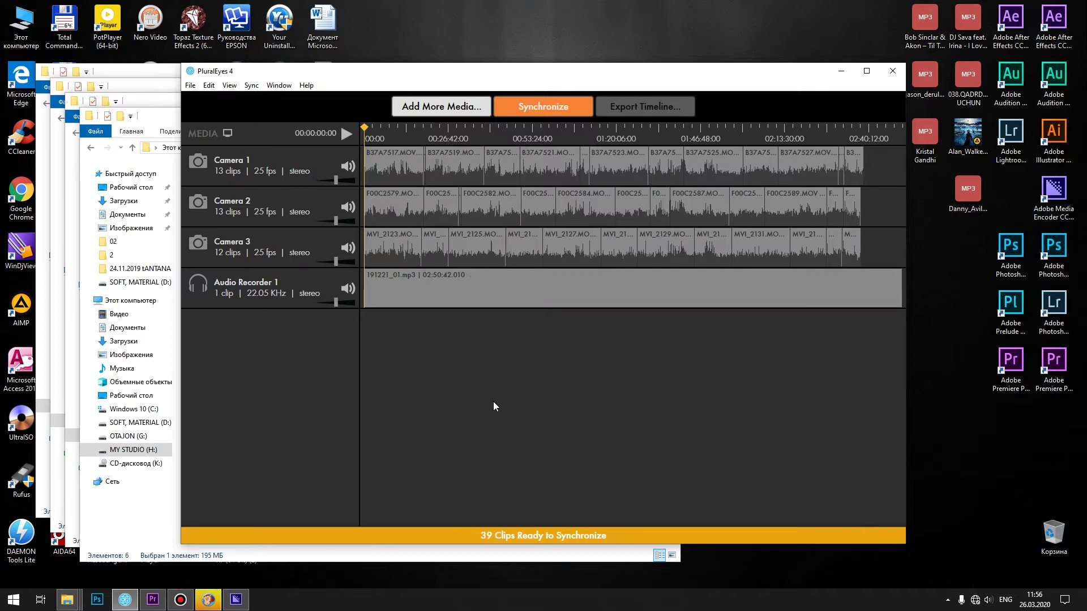
Synchronize all 39 camera clips against the 191221_01.mp3 recorder track
{"action": "left_click", "coordinate": [542, 106]}
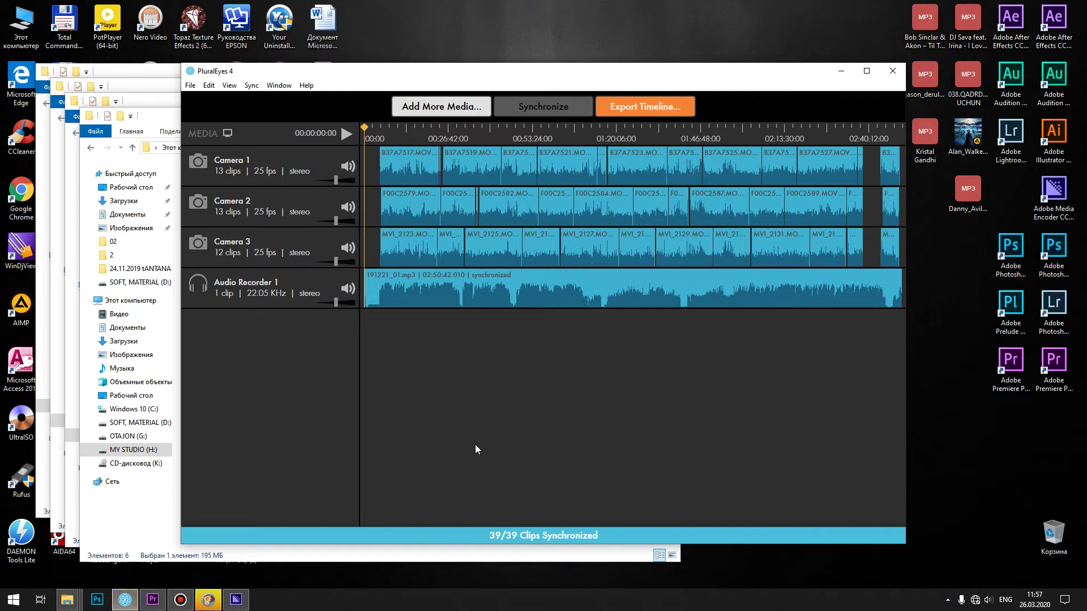
Export the synced timeline in Premiere Pro format as 000000000000.xml, then minimize PluralEyes
{"action": "left_click", "coordinate": [619, 107]}
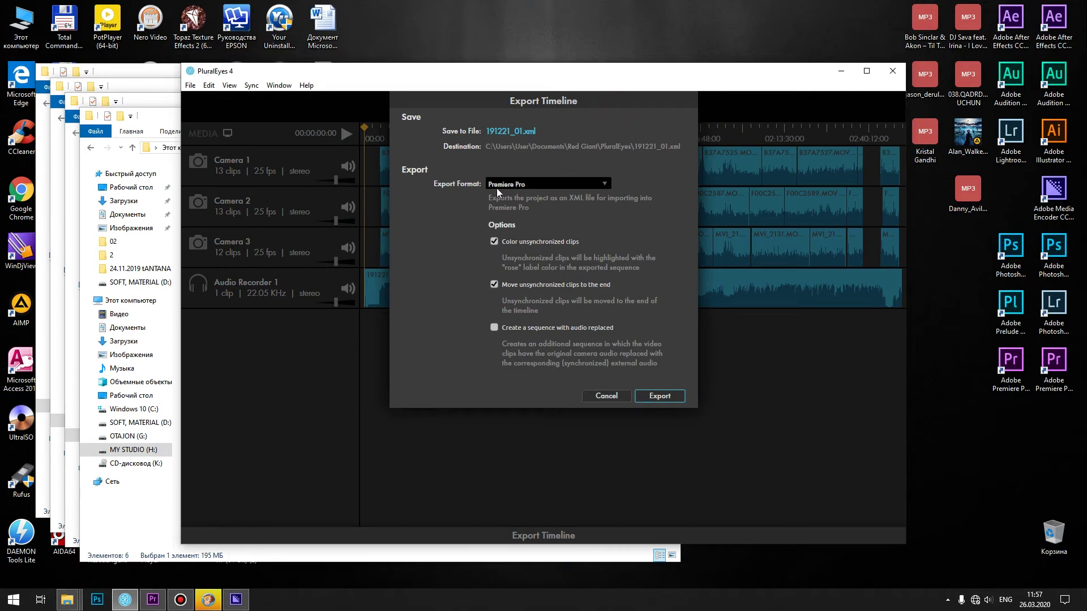
{"action": "left_click", "coordinate": [512, 132]}
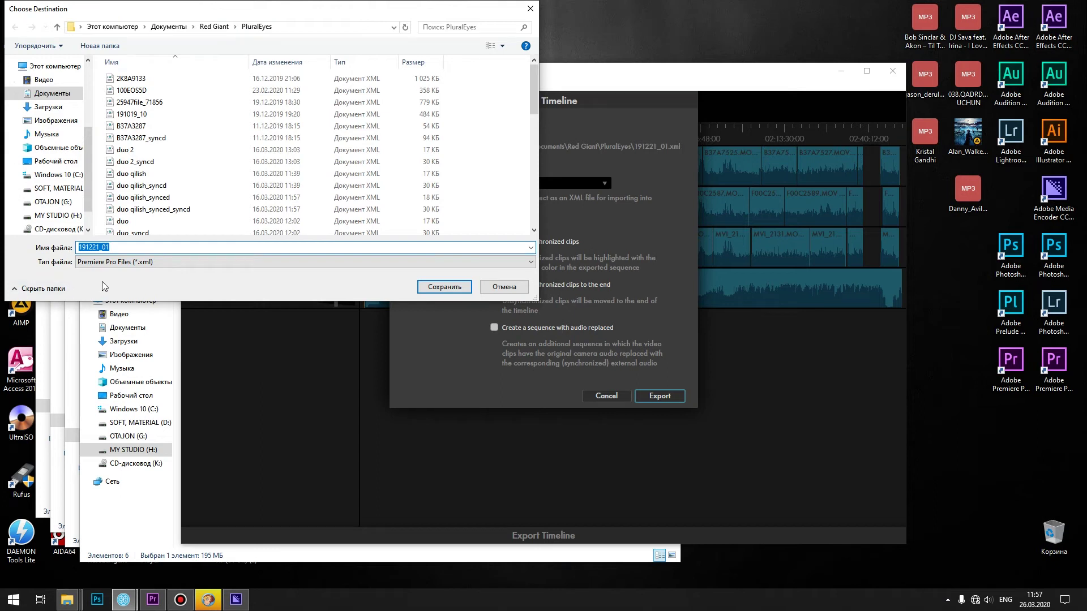
{"action": "type", "text": "000000000000"}
{"action": "left_click", "coordinate": [444, 286]}
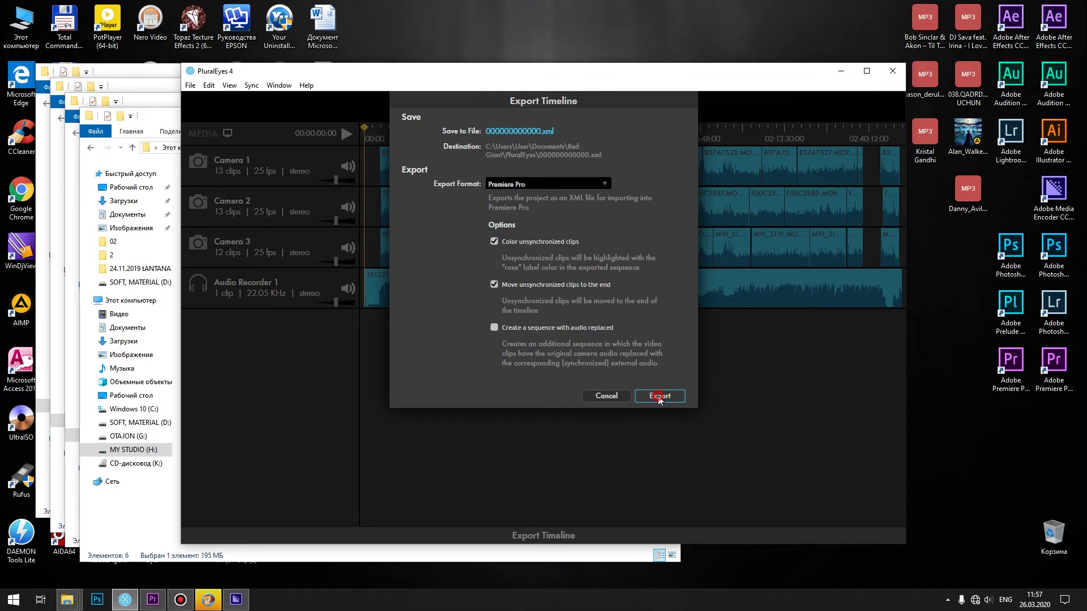
{"action": "left_click", "coordinate": [657, 395]}
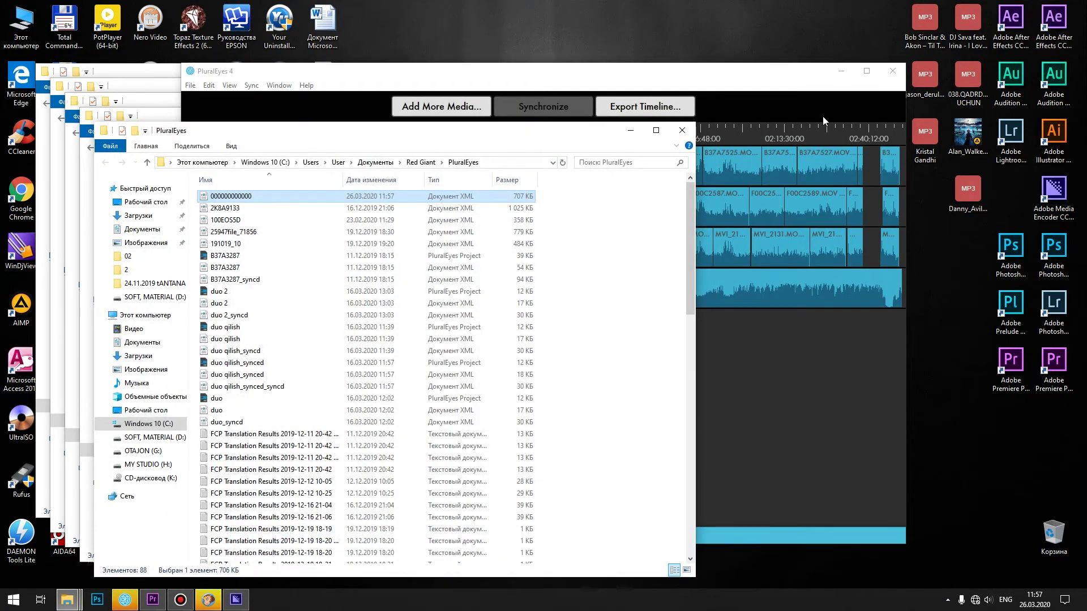
{"action": "left_click", "coordinate": [841, 71]}
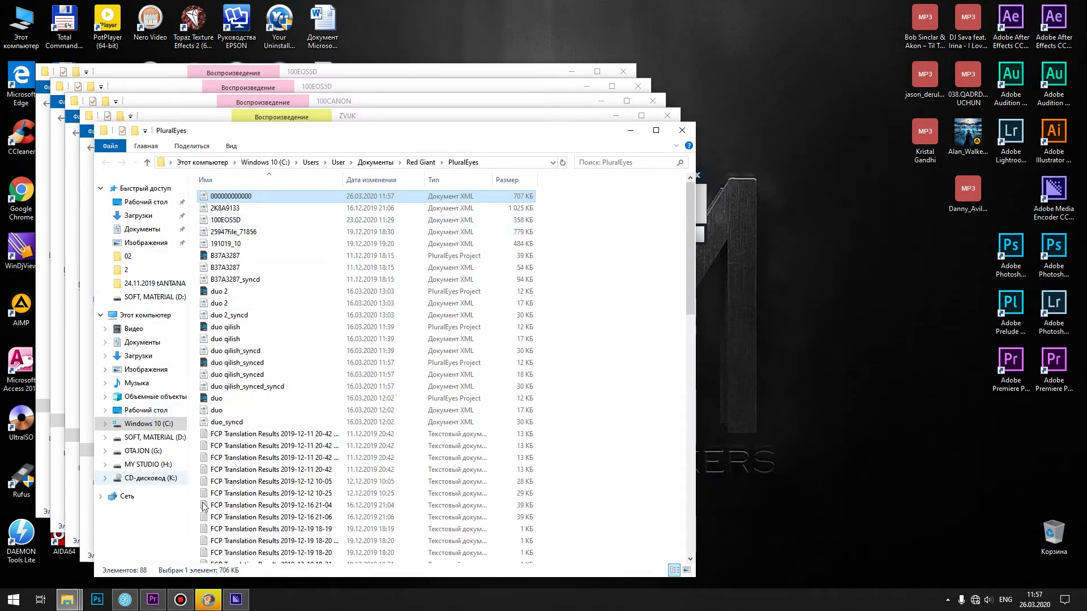
Drag 000000000000.xml from the PluralEyes folder into Premiere's Project panel and select the Synced Sequence
{"action": "left_click", "coordinate": [152, 600]}
{"action": "mouse_move", "coordinate": [67, 599]}
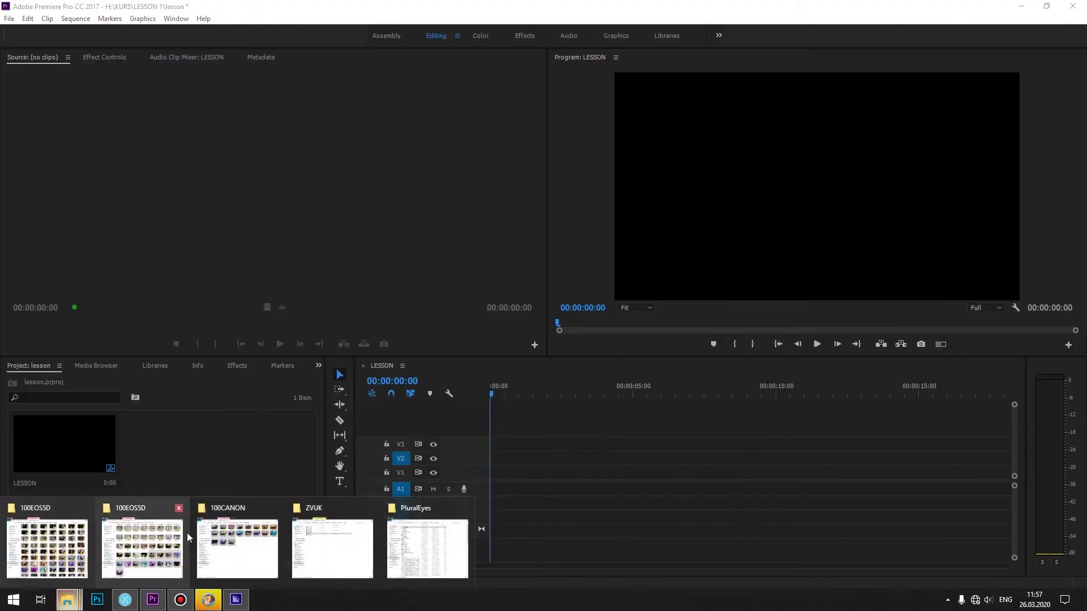
{"action": "left_click", "coordinate": [411, 539]}
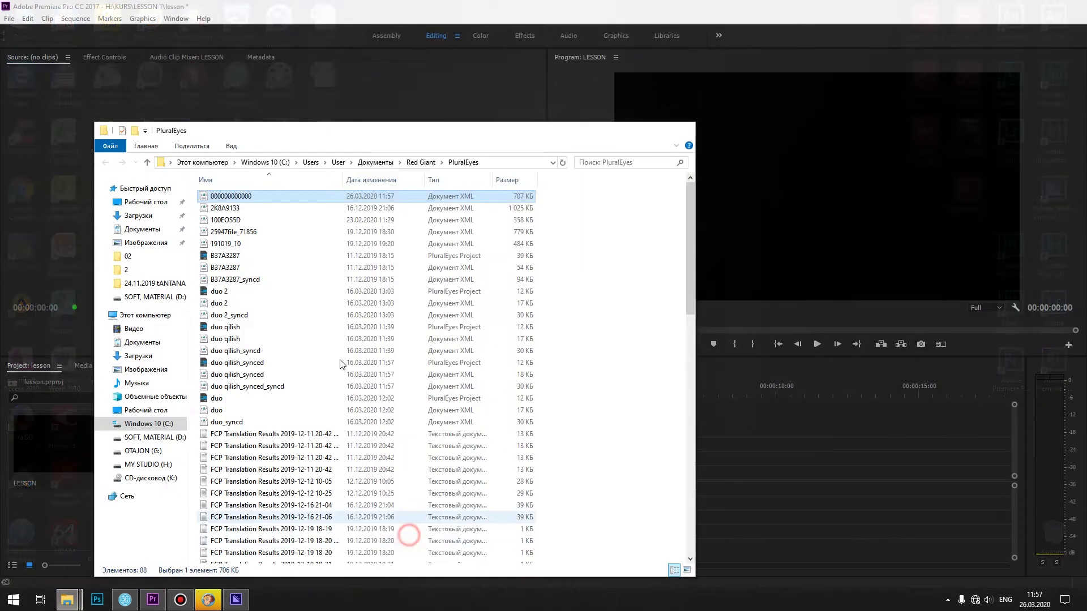
{"action": "left_click_drag", "start_coordinate": [334, 70], "coordinate": [564, 81]}
{"action": "left_click_drag", "start_coordinate": [459, 136], "coordinate": [172, 455]}
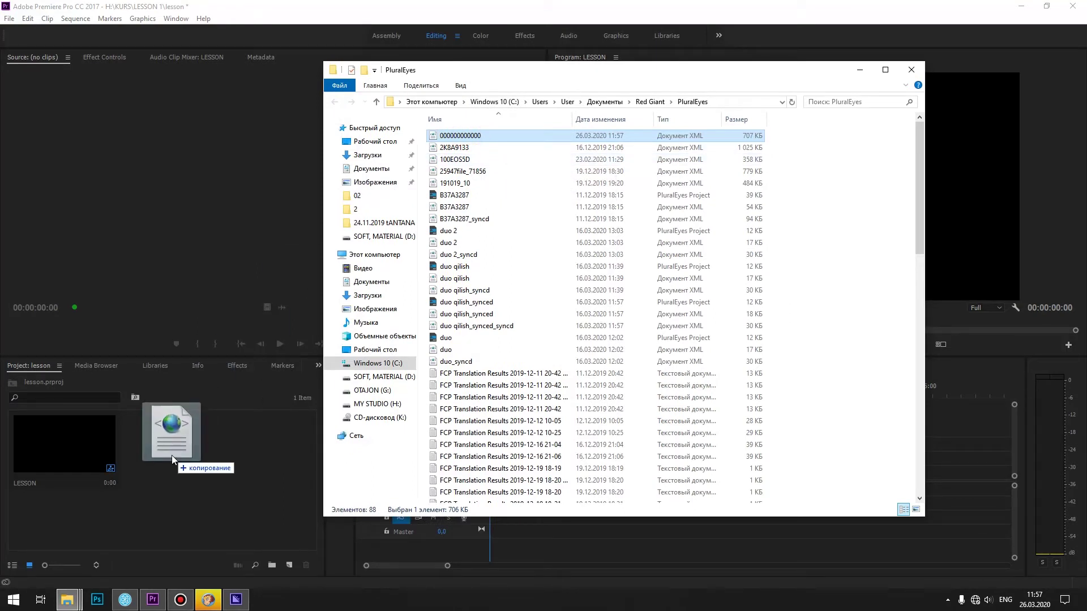
{"action": "left_click_drag", "start_coordinate": [171, 455], "coordinate": [172, 460]}
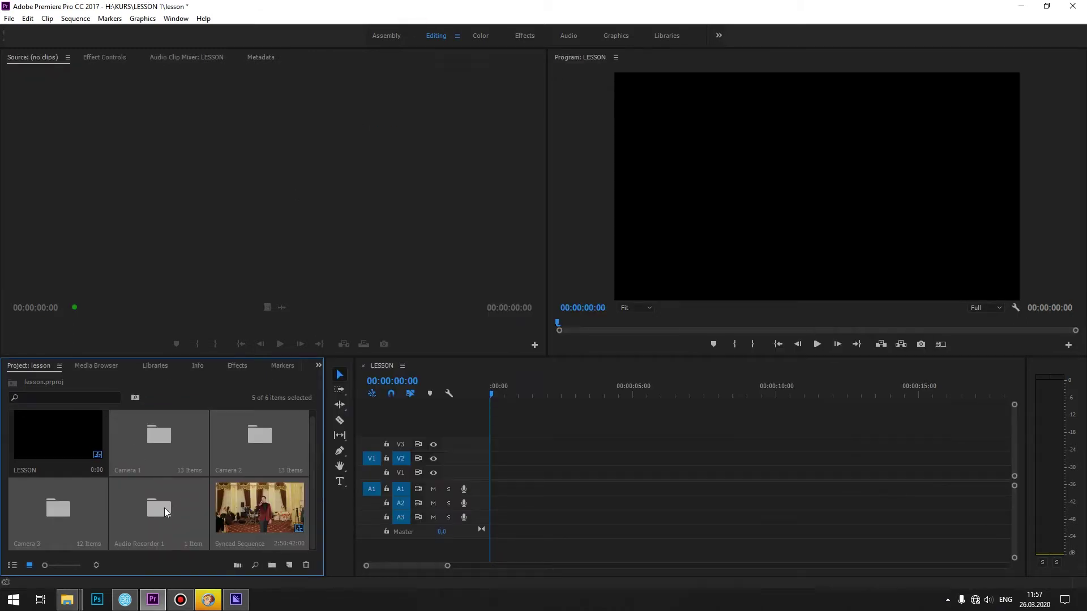
{"action": "left_click", "coordinate": [257, 457]}
{"action": "left_click", "coordinate": [237, 506]}
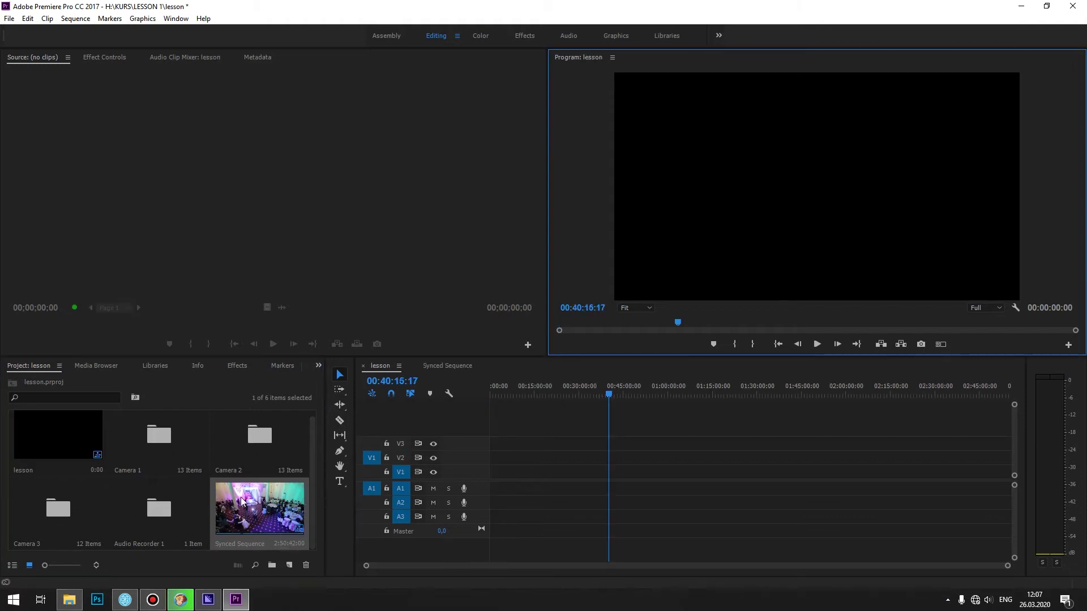
Put the Synced Sequence on the lesson timeline, keeping existing settings, and expand track A1
{"action": "left_click_drag", "start_coordinate": [242, 501], "coordinate": [569, 429]}
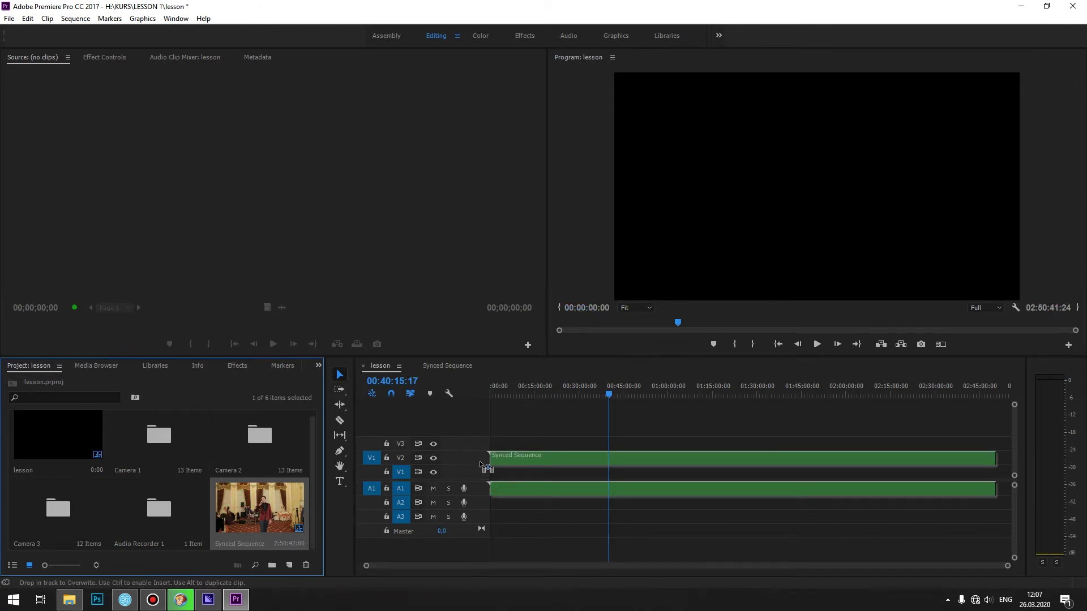
{"action": "left_click", "coordinate": [609, 321]}
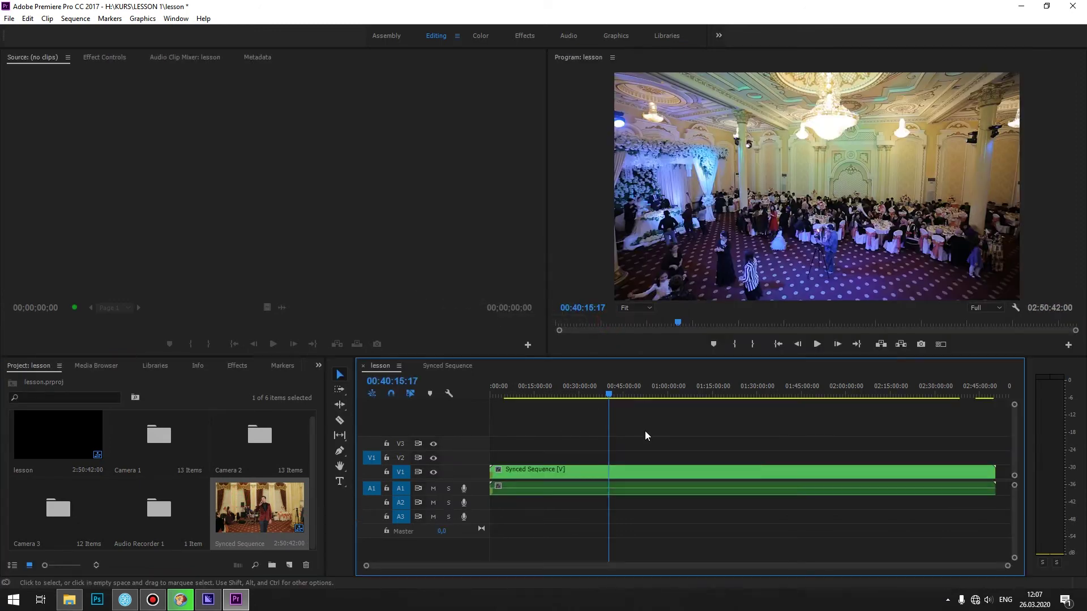
{"action": "left_click", "coordinate": [663, 394]}
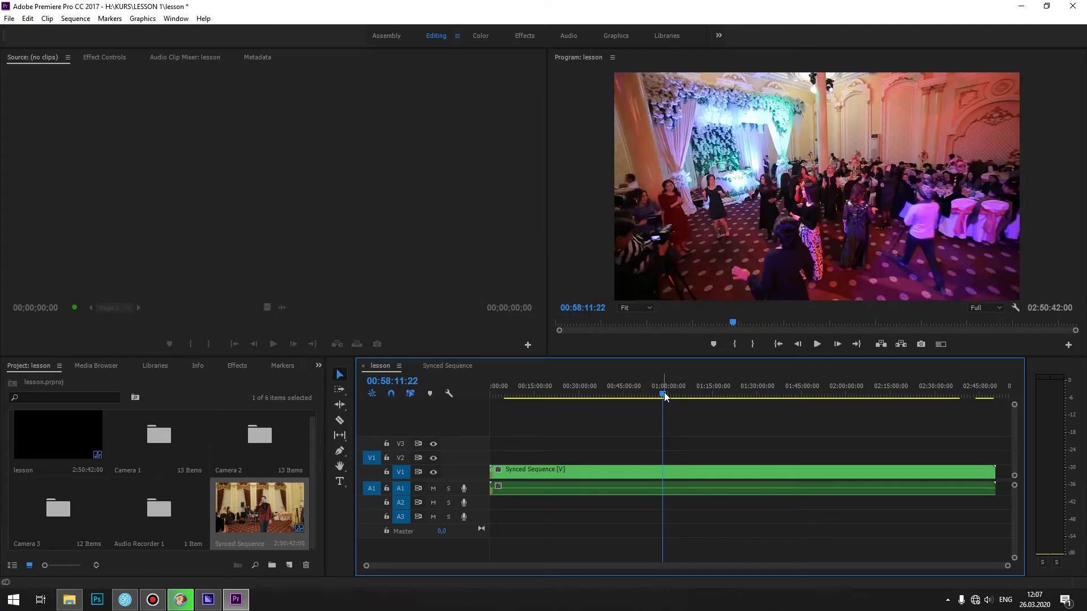
{"action": "left_click", "coordinate": [721, 395]}
{"action": "left_click", "coordinate": [677, 394]}
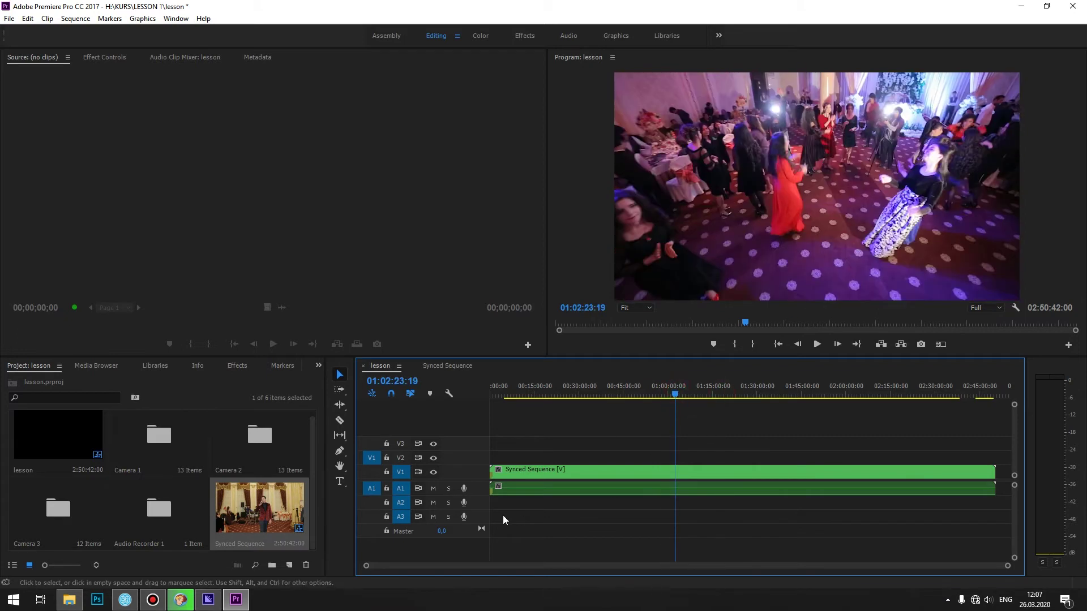
{"action": "double_click", "coordinate": [474, 486]}
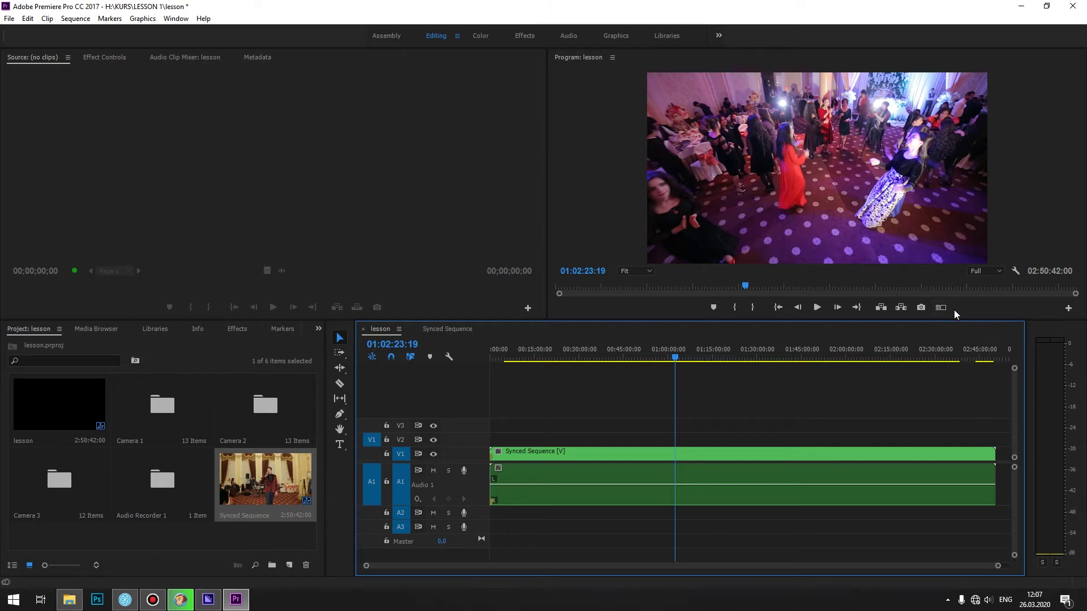
{"action": "right_click", "coordinate": [787, 172]}
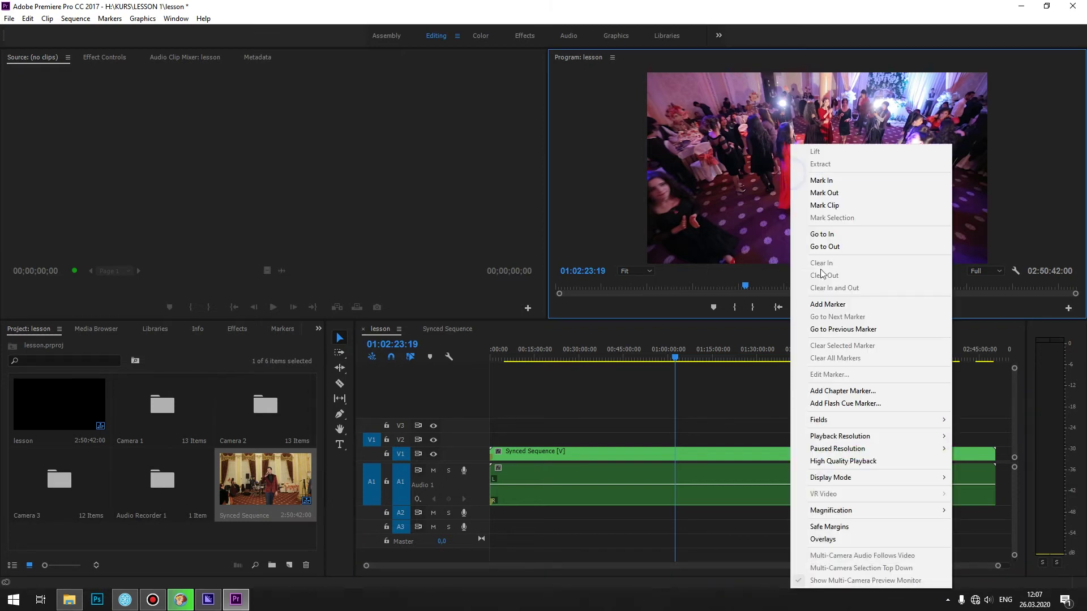
Set the Program monitor to Multi-Camera display, add the Toggle Multi-Camera View button, and turn it on
{"action": "mouse_move", "coordinate": [851, 480]}
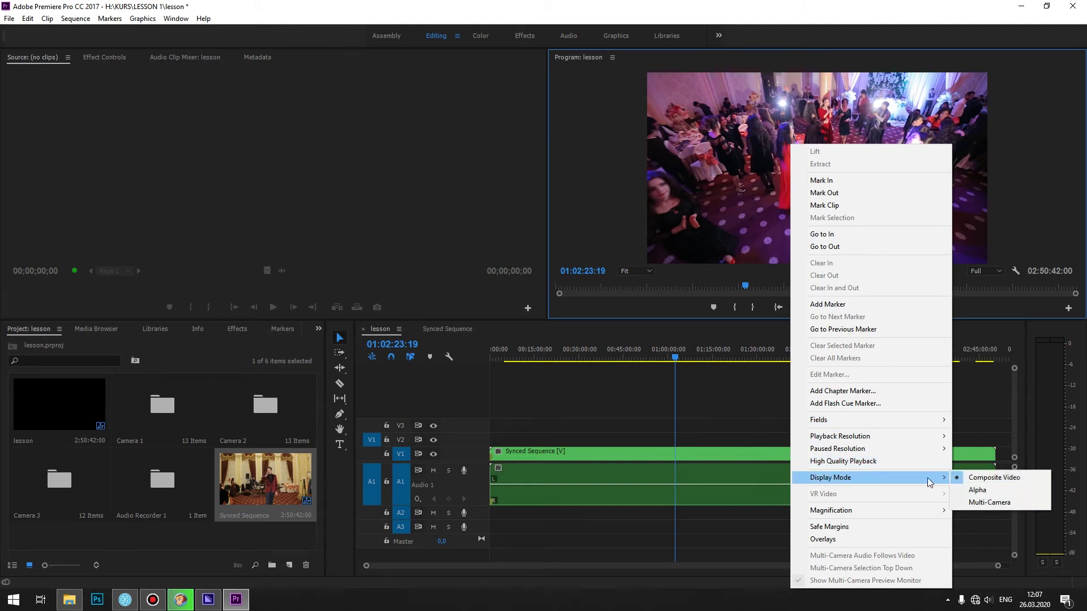
{"action": "left_click", "coordinate": [971, 502]}
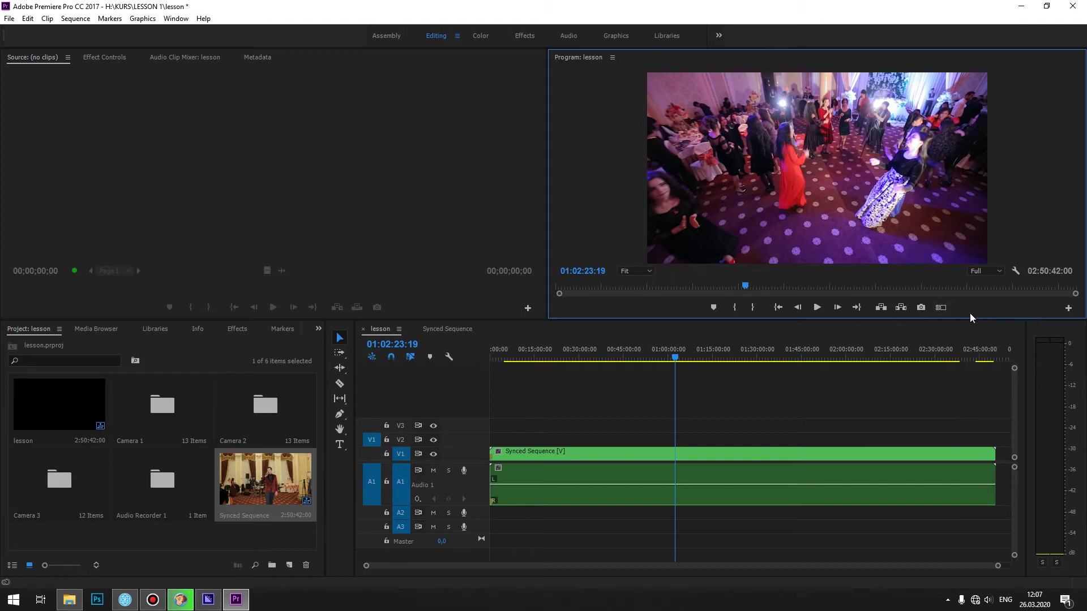
{"action": "left_click", "coordinate": [1068, 307]}
{"action": "left_click_drag", "start_coordinate": [884, 223], "coordinate": [973, 301]}
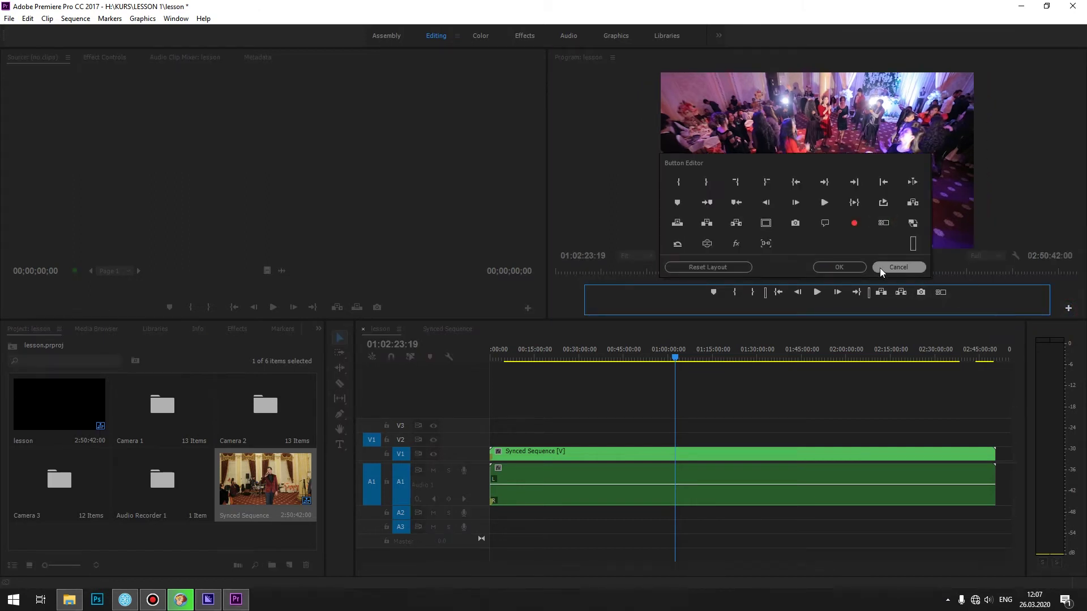
{"action": "left_click", "coordinate": [881, 267]}
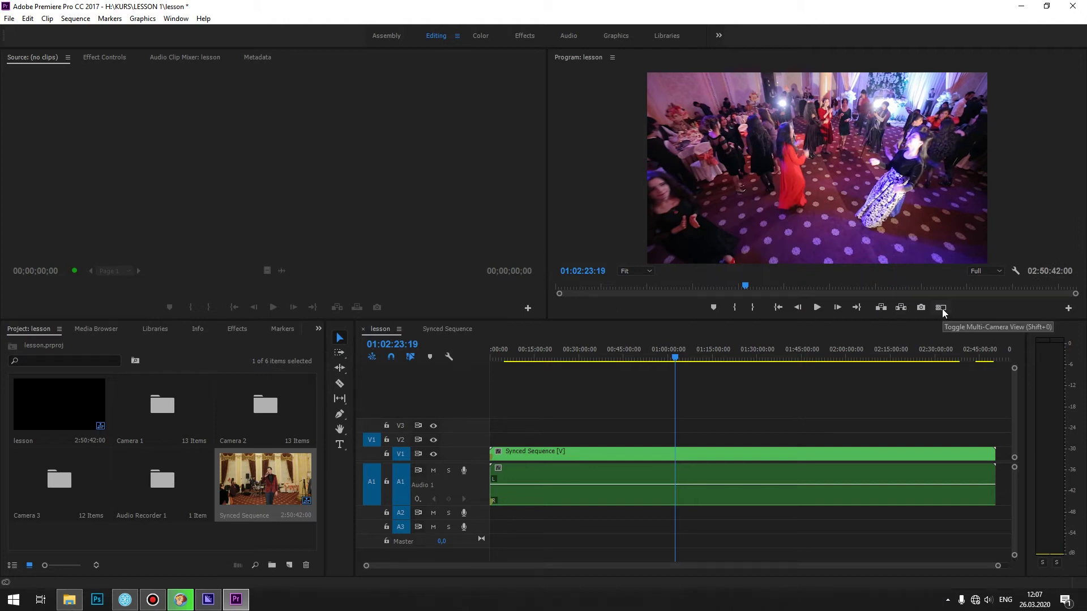
{"action": "left_click", "coordinate": [941, 307]}
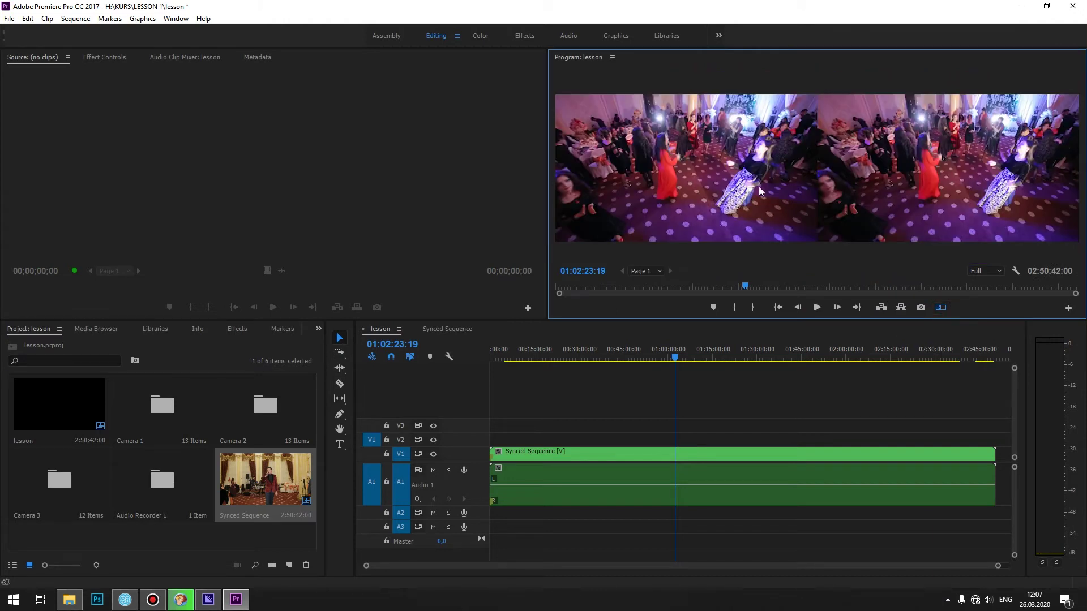
{"action": "left_click", "coordinate": [697, 456]}
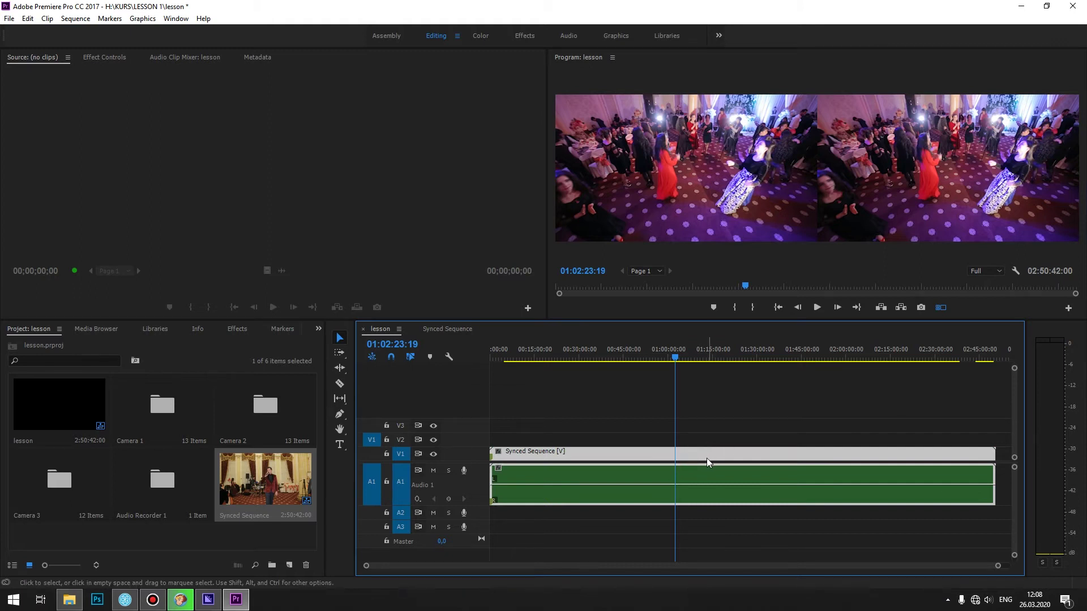
{"action": "right_click", "coordinate": [698, 457]}
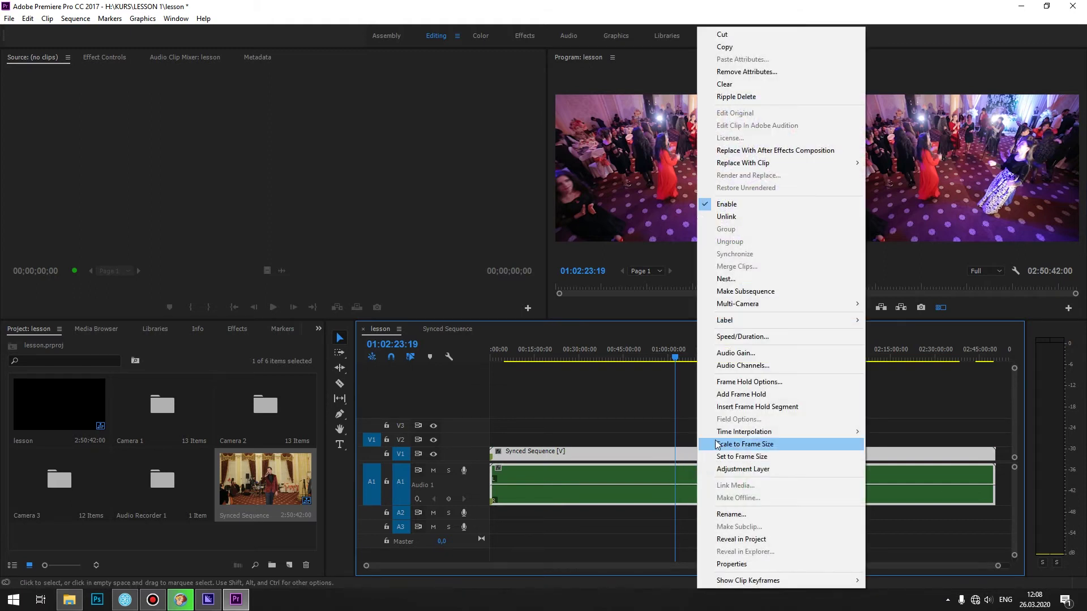
Enable Multi-Camera on the Synced Sequence clip, scrub to 02:20:49:05, and widen the Program monitor
{"action": "mouse_move", "coordinate": [774, 304]}
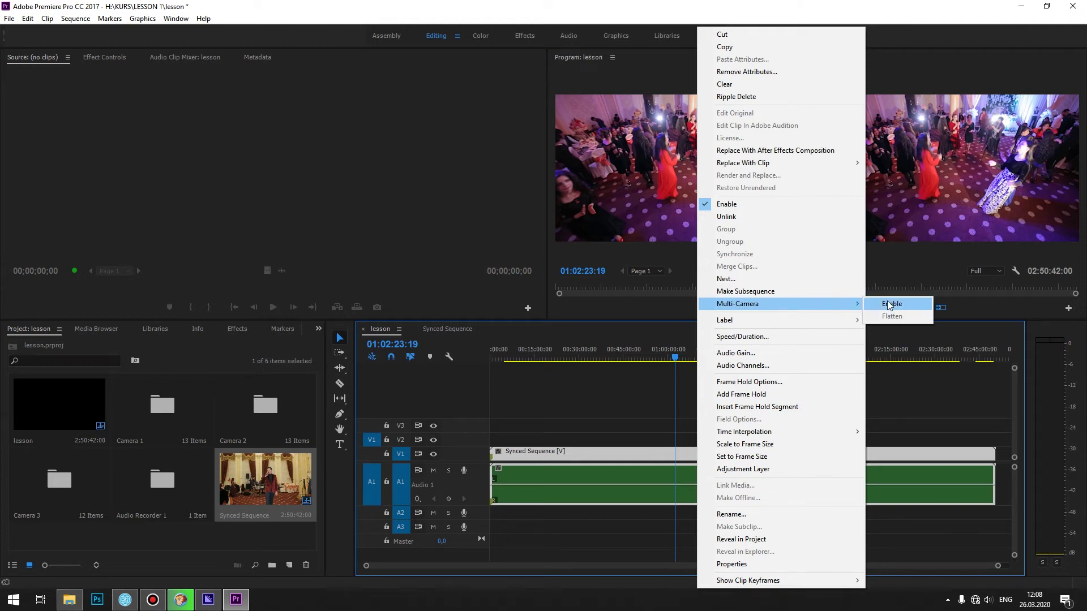
{"action": "left_click", "coordinate": [887, 304]}
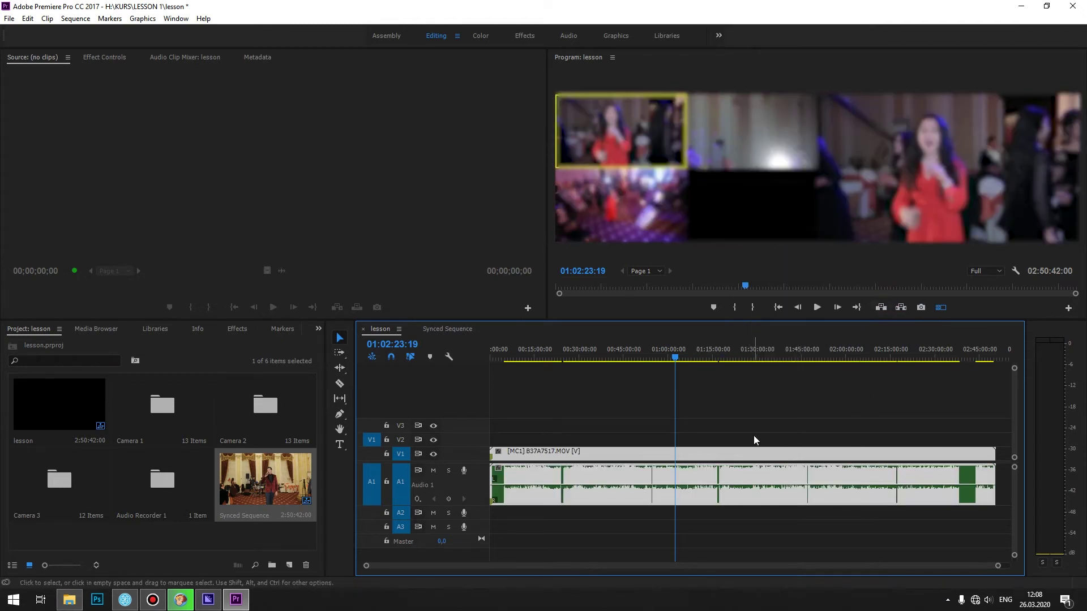
{"action": "left_click", "coordinate": [717, 350]}
{"action": "left_click_drag", "start_coordinate": [739, 361], "coordinate": [815, 362]}
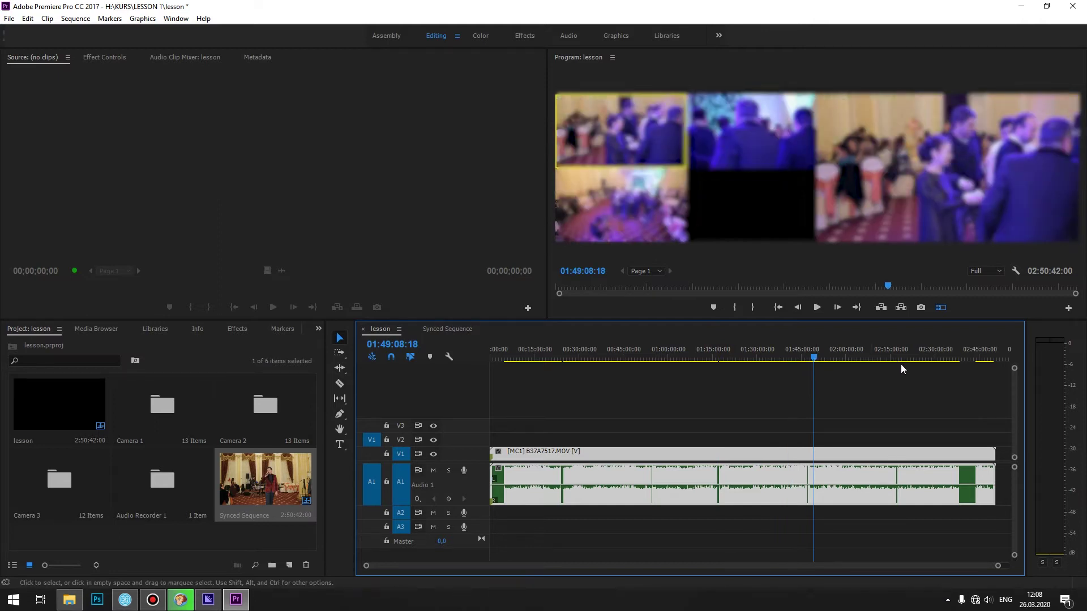
{"action": "left_click", "coordinate": [931, 358]}
{"action": "left_click", "coordinate": [909, 360]}
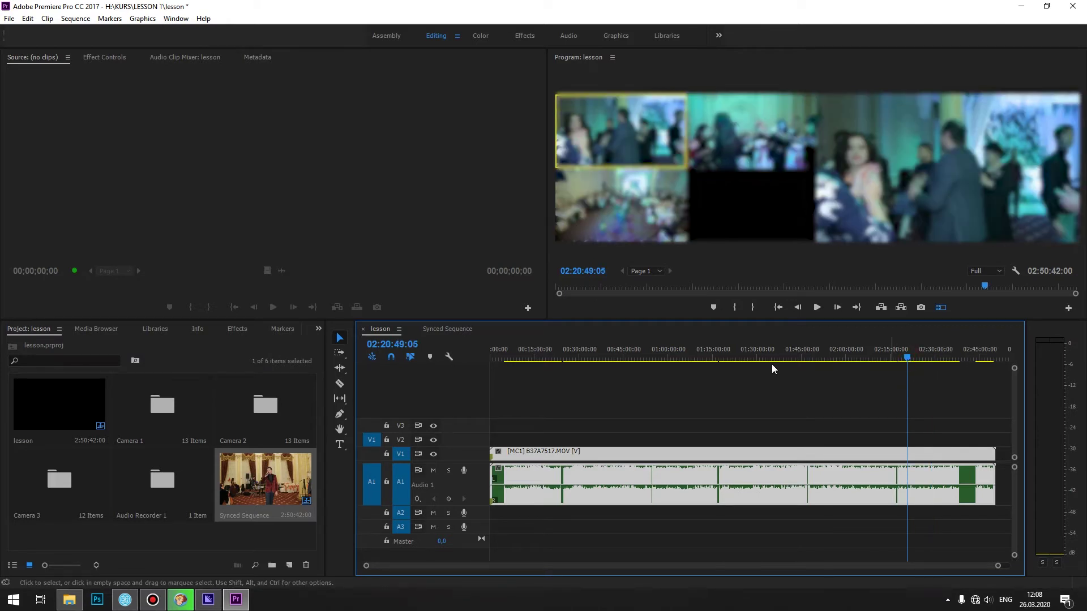
{"action": "left_click_drag", "start_coordinate": [548, 181], "coordinate": [347, 218]}
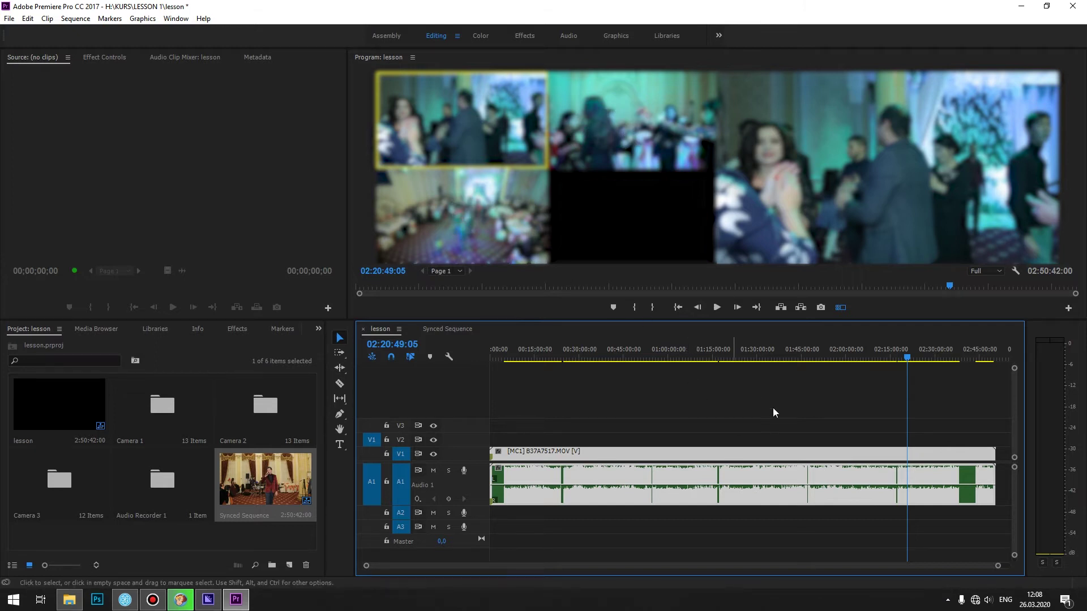
{"action": "key", "text": "equal"}
{"action": "key", "text": "equal"}
{"action": "key", "text": "equal"}
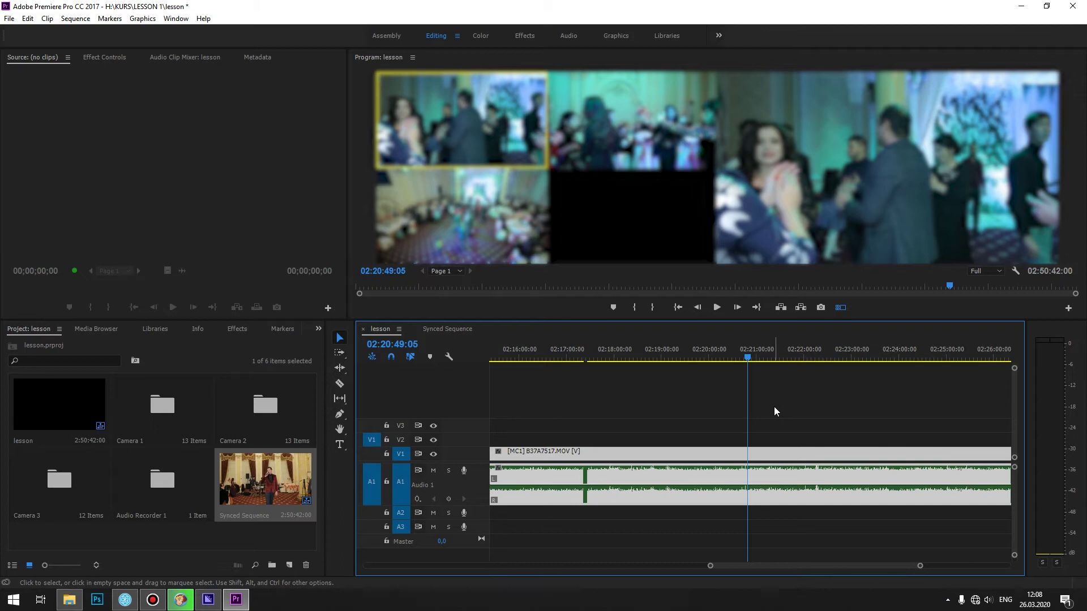
Zoom the timeline in and park the playhead just before the 02:21:00 switching point
{"action": "key", "text": "equal"}
{"action": "key", "text": "equal"}
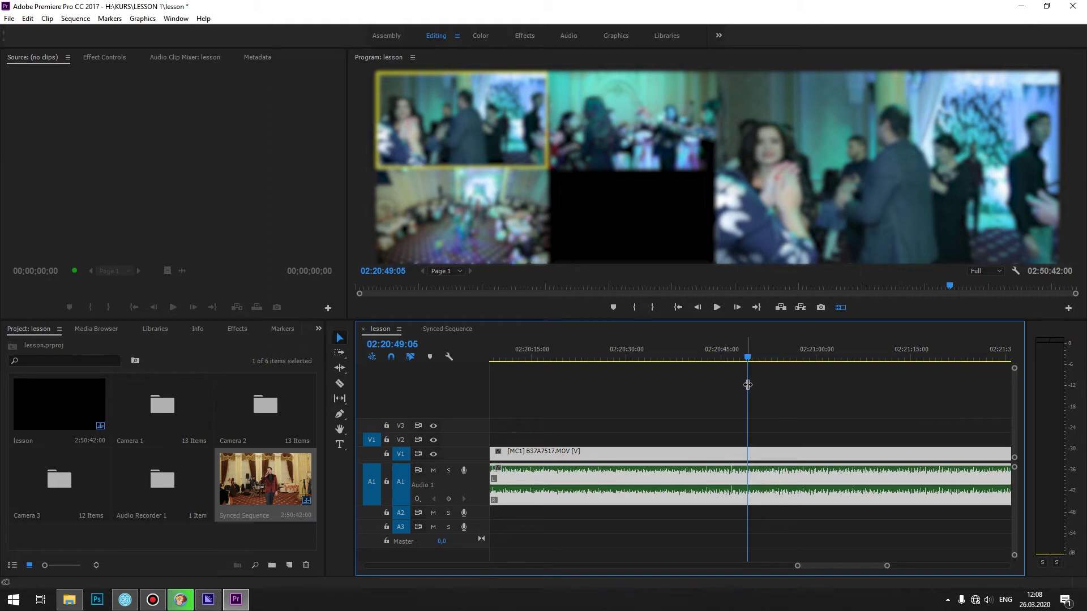
{"action": "left_click", "coordinate": [751, 361]}
{"action": "key", "text": "space"}
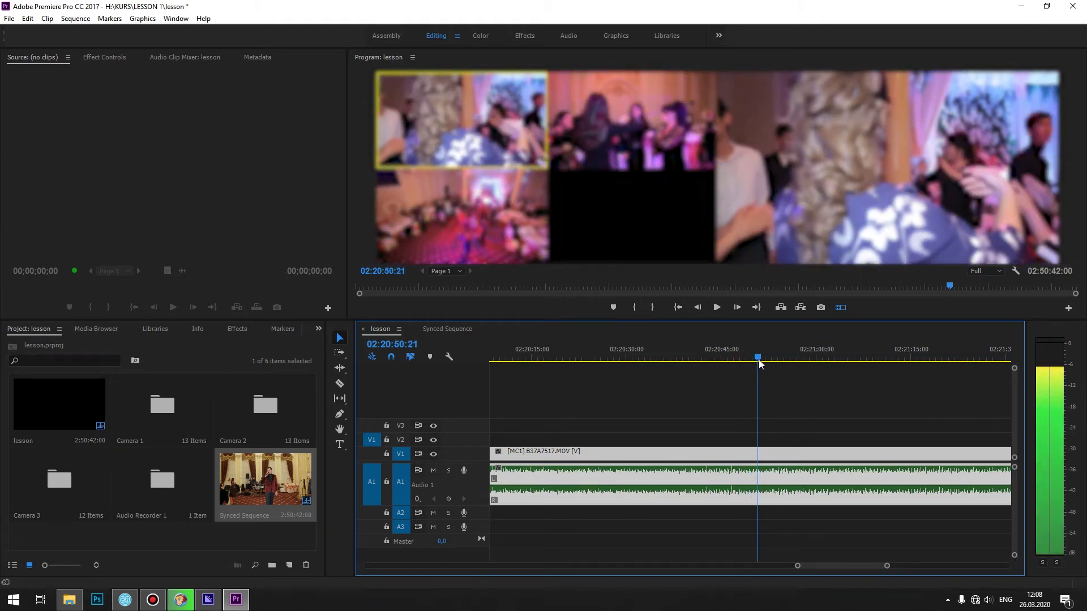
{"action": "left_click", "coordinate": [759, 360]}
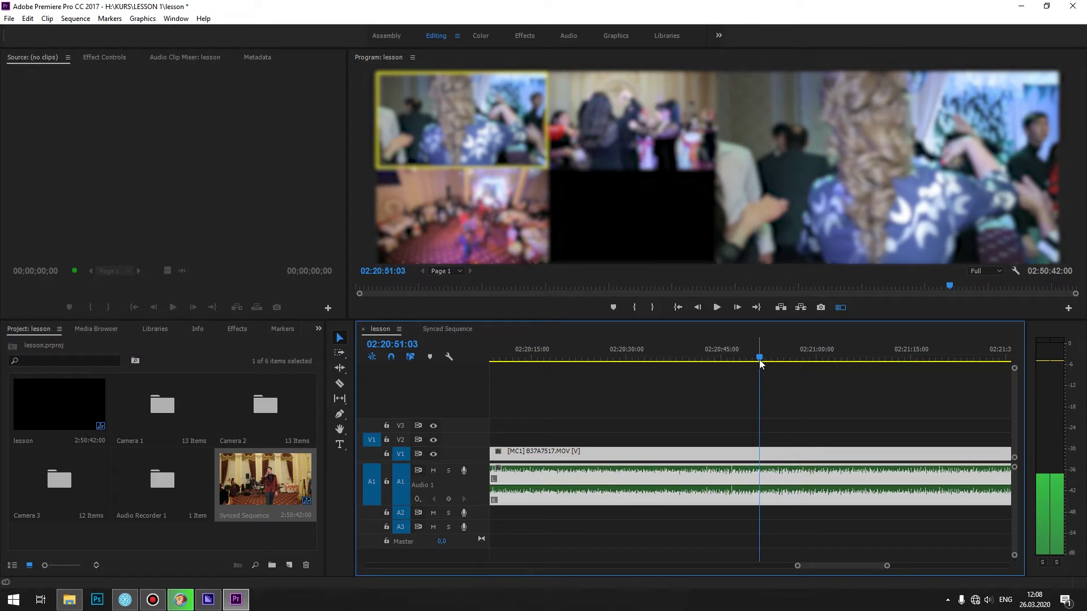
{"action": "left_click_drag", "start_coordinate": [760, 364], "coordinate": [752, 360]}
Play the sequence and live-switch cameras 2, 3, 1, 2, 3, 1 to record the cuts
{"action": "key", "text": "space"}
{"action": "key", "text": "2"}
{"action": "key", "text": "space"}
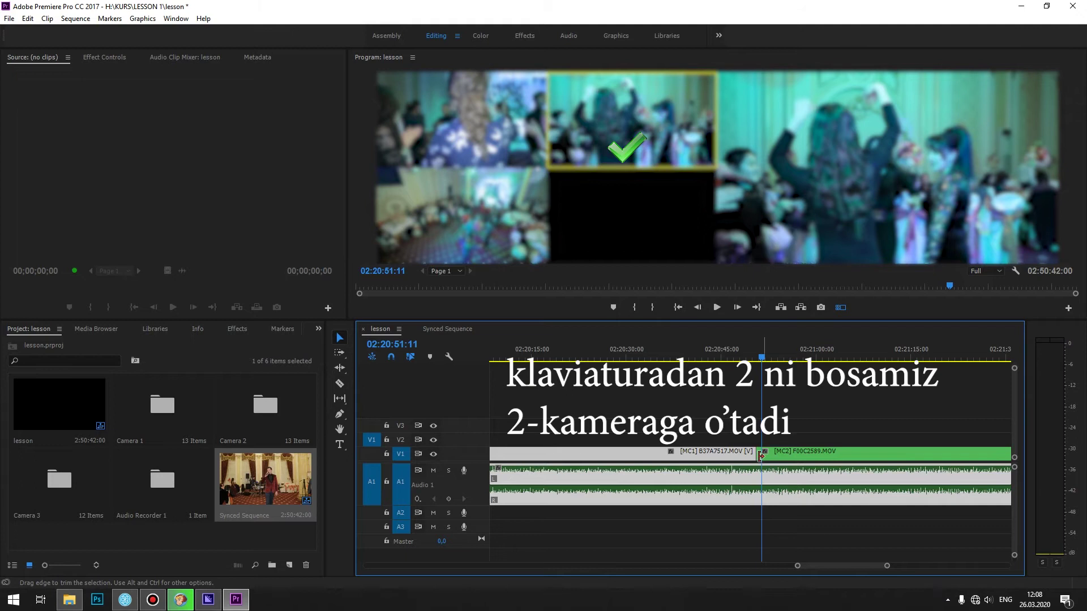
{"action": "key", "text": "space"}
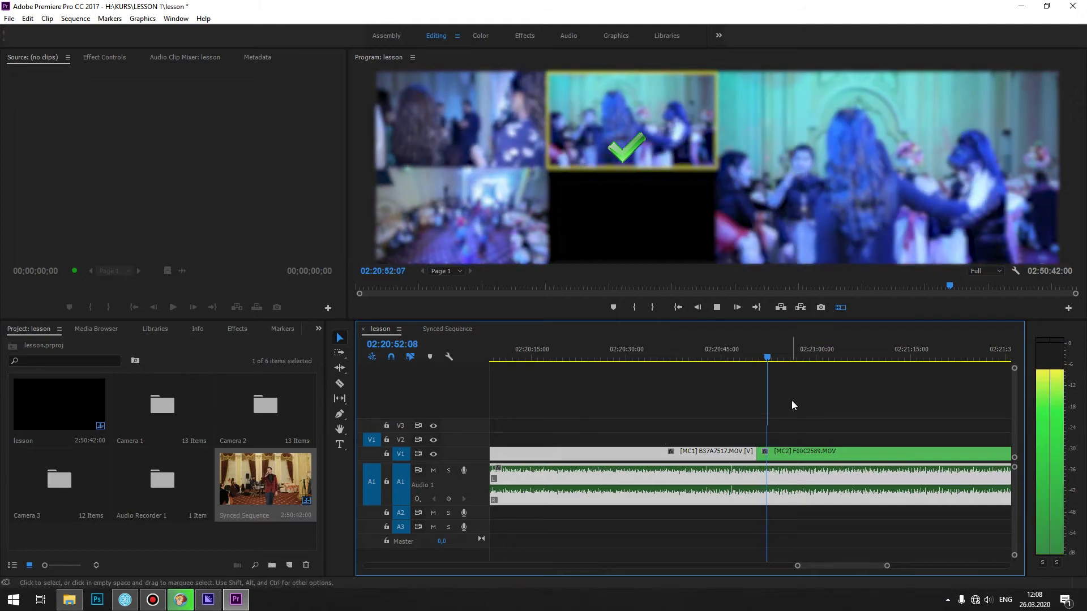
{"action": "key", "text": "3"}
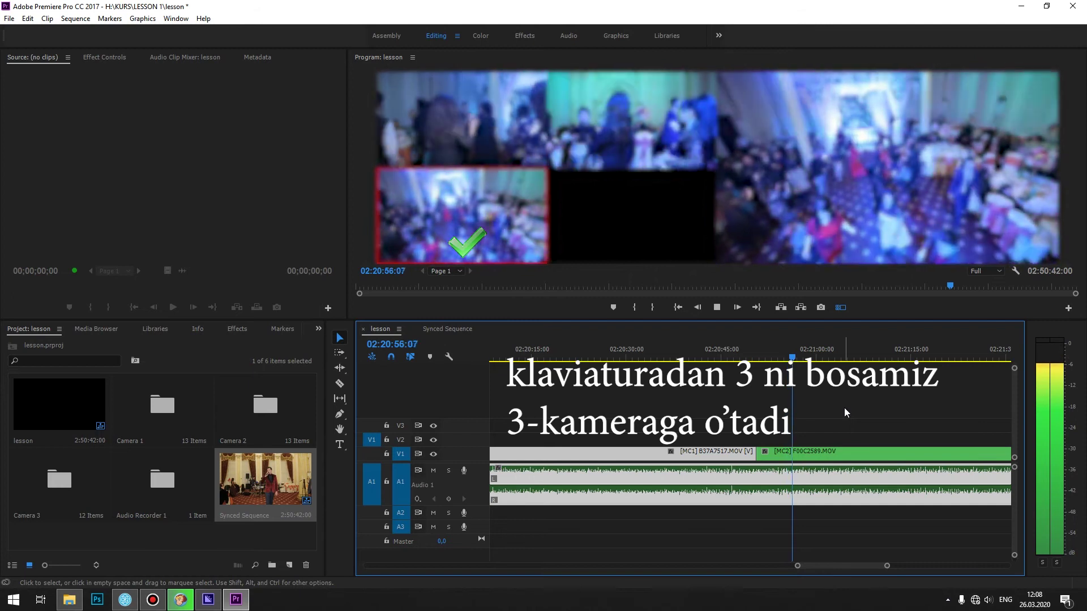
{"action": "key", "text": "1"}
{"action": "key", "text": "2"}
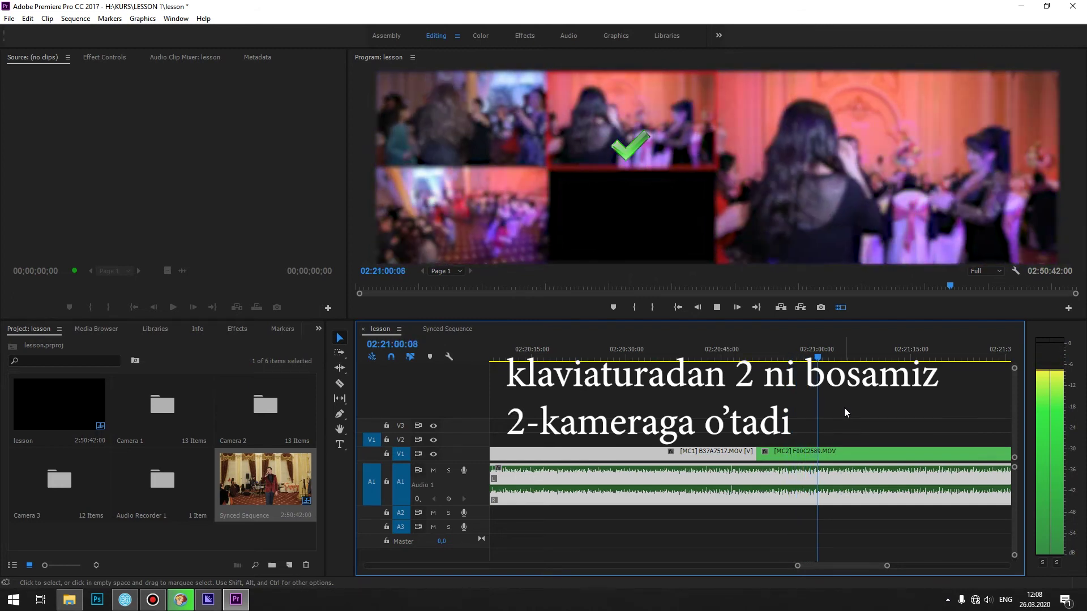
{"action": "key", "text": "3"}
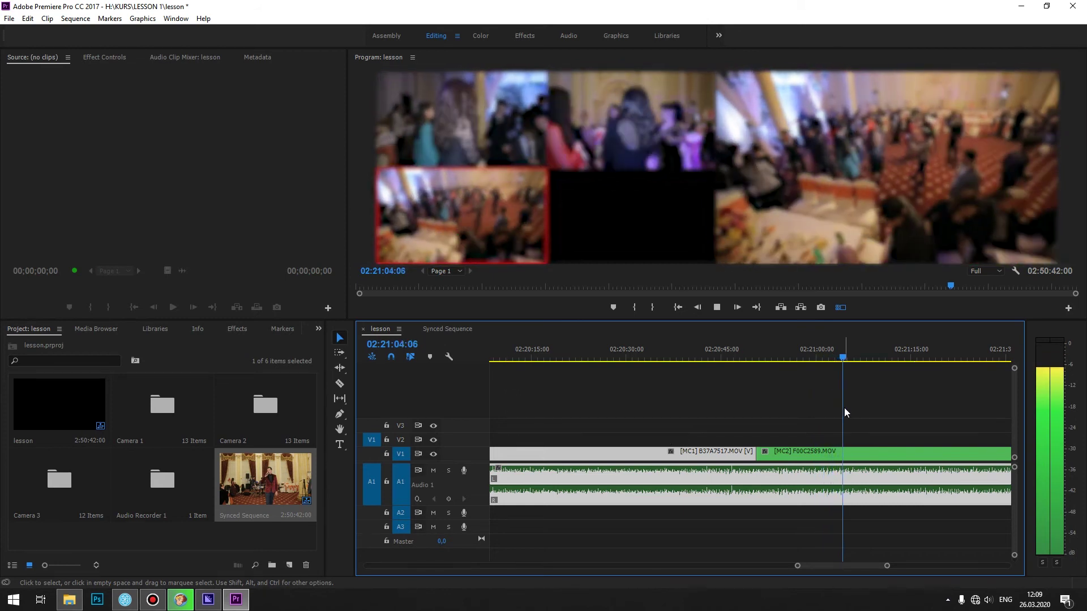
{"action": "key", "text": "1"}
{"action": "key", "text": "space"}
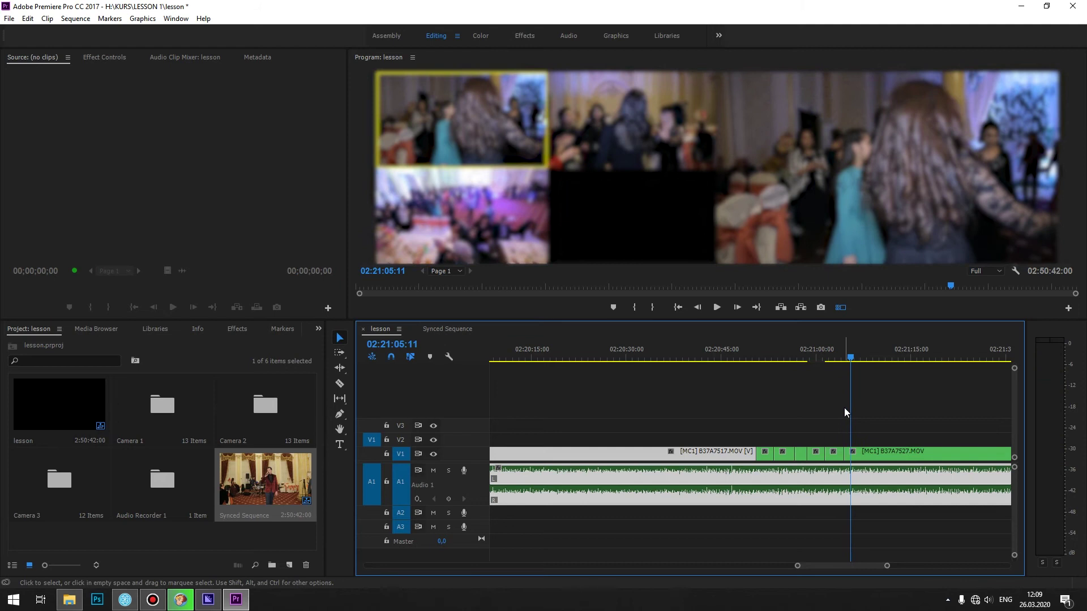
Play back the new cuts and zoom in to inspect them, parking at 02:21:04:03
{"action": "left_click", "coordinate": [821, 351]}
{"action": "key", "text": "space"}
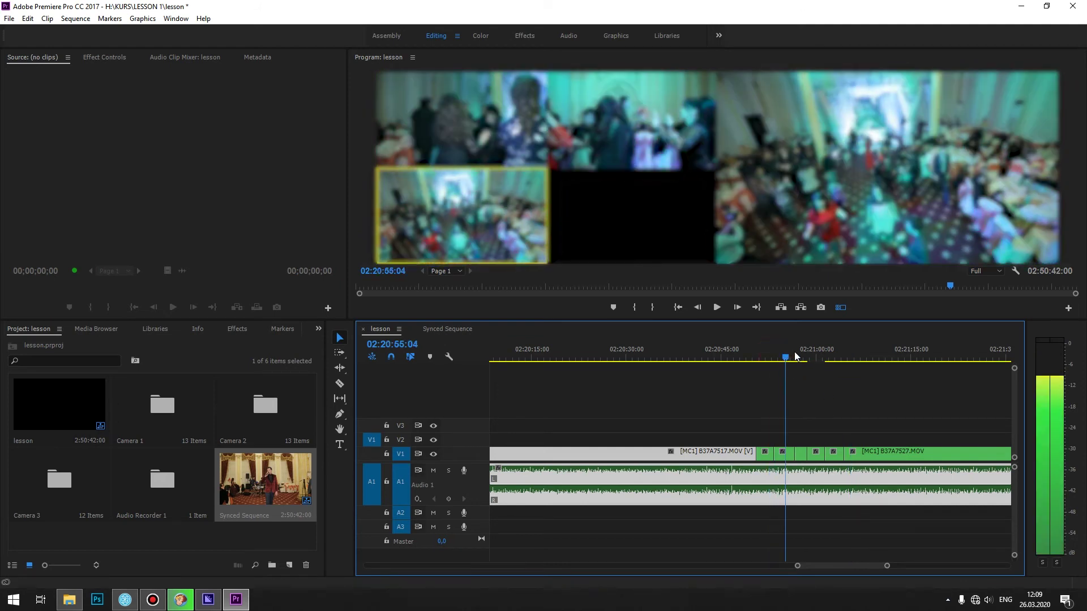
{"action": "left_click", "coordinate": [843, 348]}
{"action": "key", "text": "minus"}
{"action": "key", "text": "minus"}
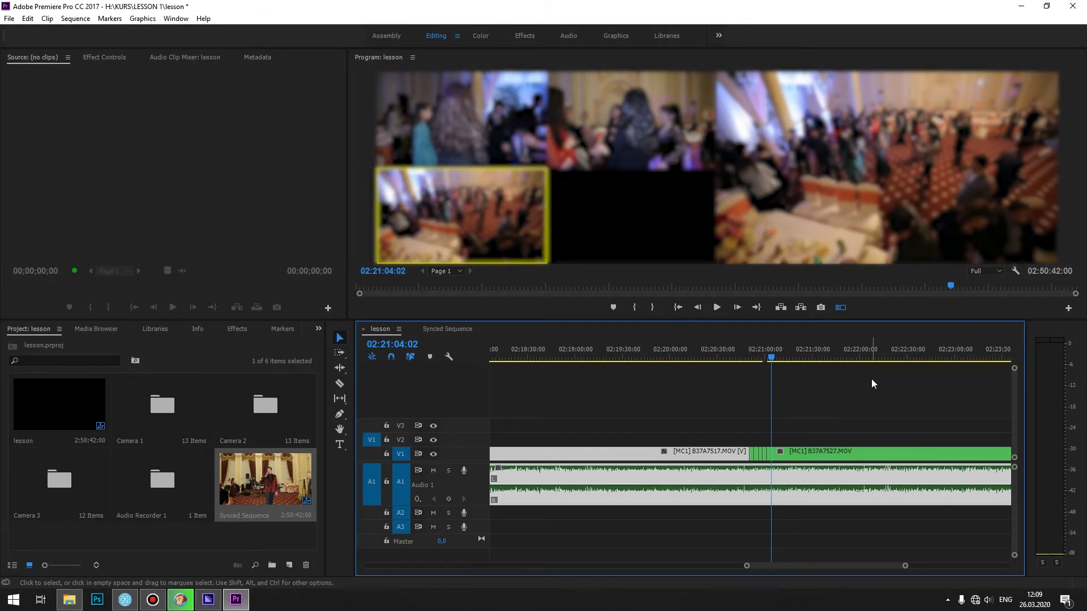
{"action": "key", "text": "equal"}
{"action": "key", "text": "equal"}
{"action": "key", "text": "equal"}
{"action": "key", "text": "equal"}
{"action": "left_click", "coordinate": [749, 357]}
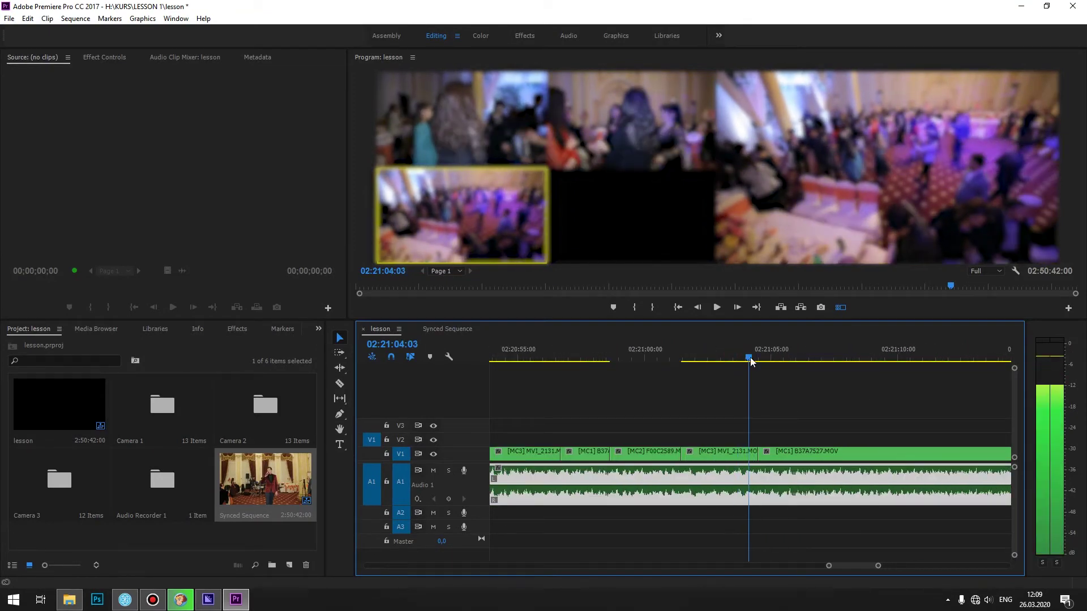
Trim the MC3/MC1 edit after 02:21:03, shortening MC3 and extending MC1, and review it
{"action": "left_click_drag", "start_coordinate": [749, 358], "coordinate": [735, 368]}
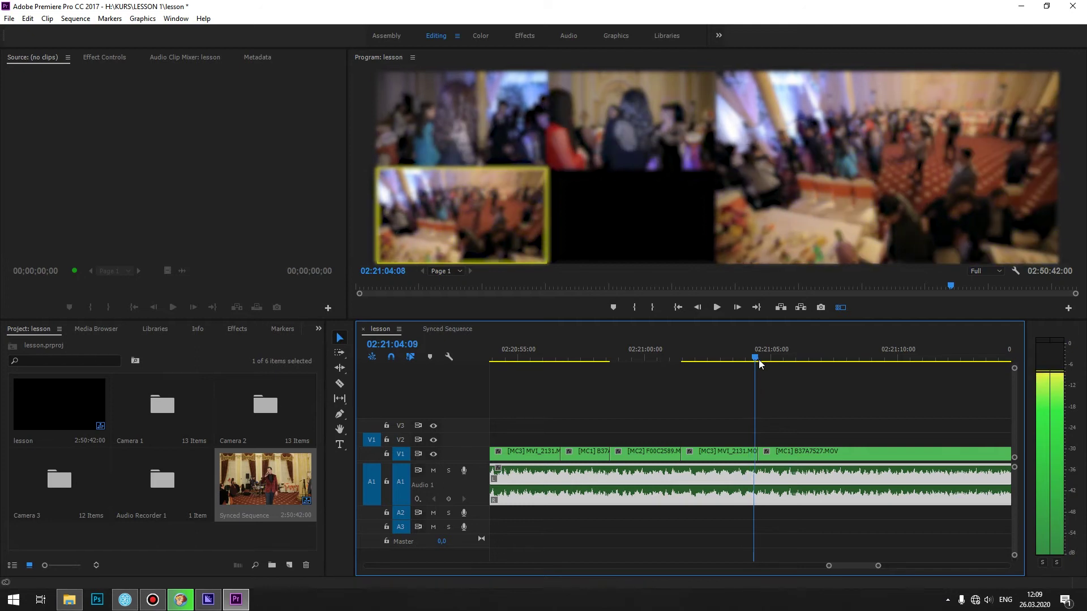
{"action": "left_click", "coordinate": [752, 451]}
{"action": "left_click_drag", "start_coordinate": [752, 451], "coordinate": [746, 452]}
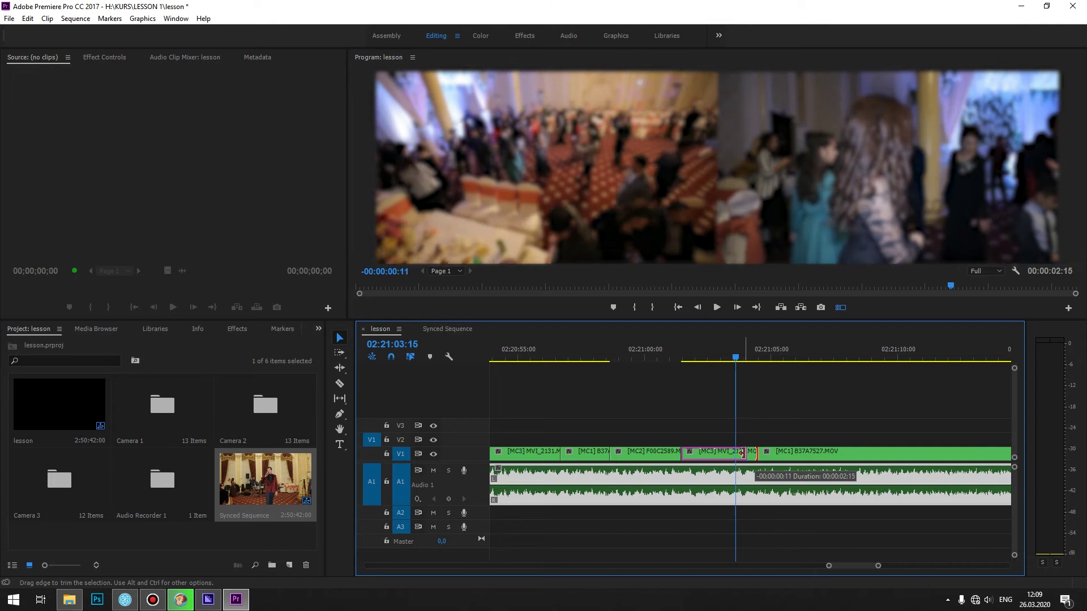
{"action": "left_click", "coordinate": [764, 357]}
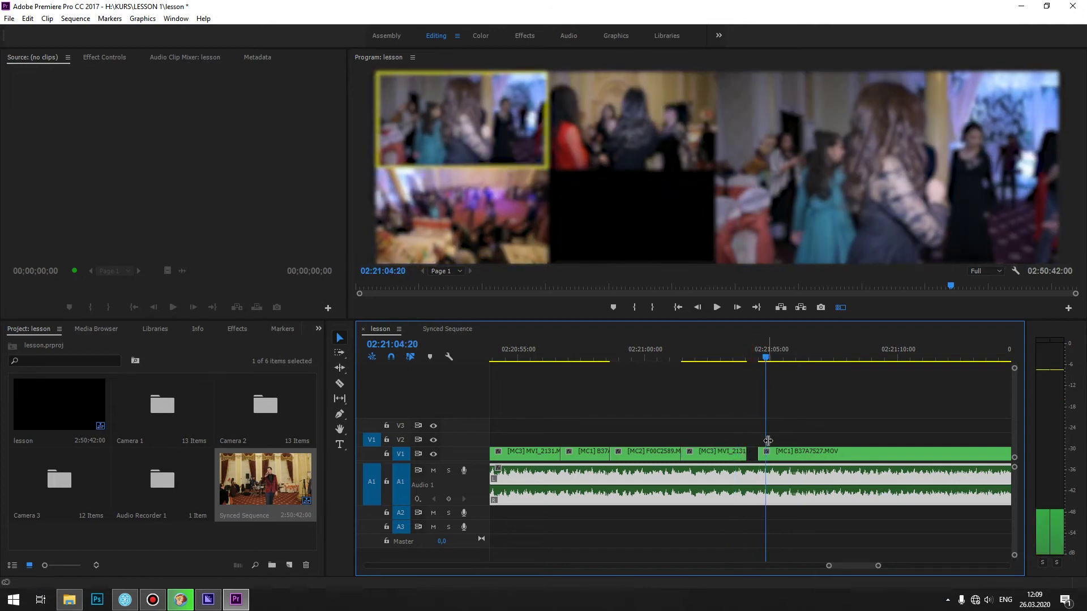
{"action": "left_click_drag", "start_coordinate": [759, 451], "coordinate": [748, 452]}
{"action": "key", "text": "space"}
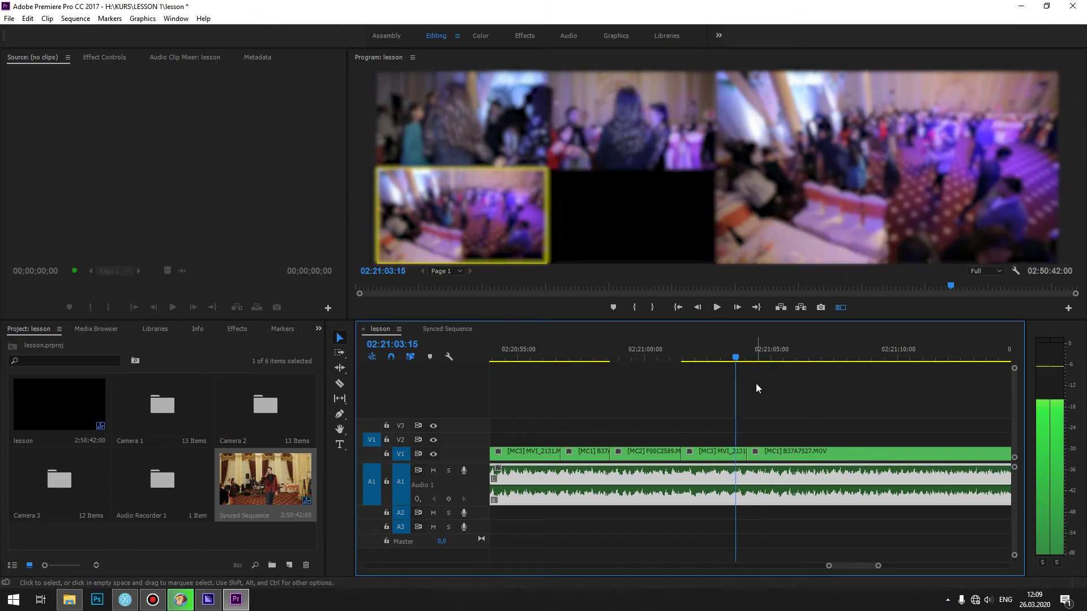
{"action": "key", "text": "space"}
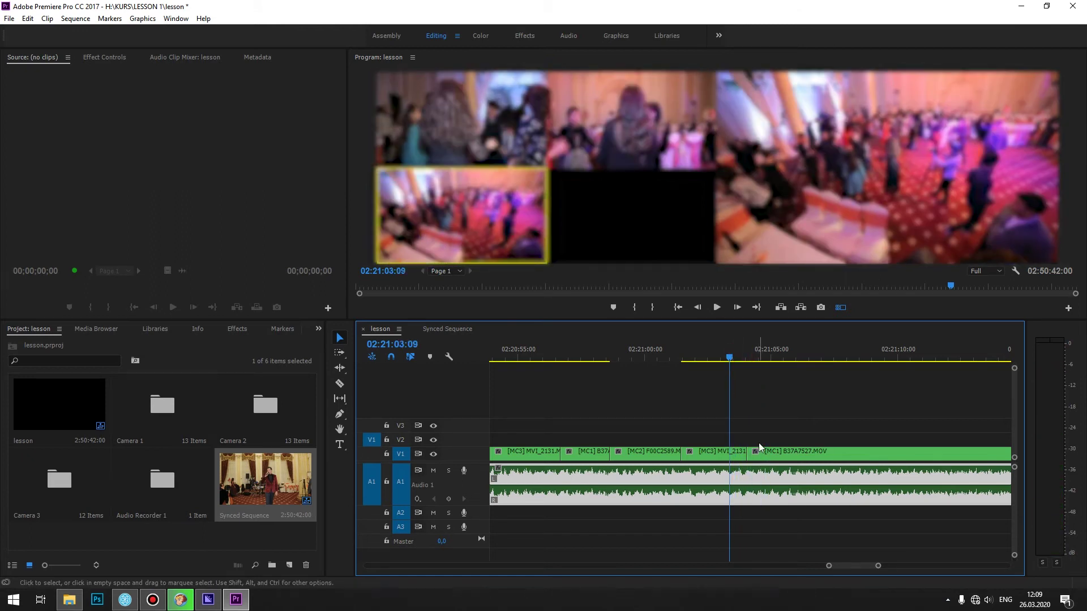
Ctrl-drag the MC3/MC1 cut as a rolling edit so no gap remains
{"action": "key", "text": "ctrl"}
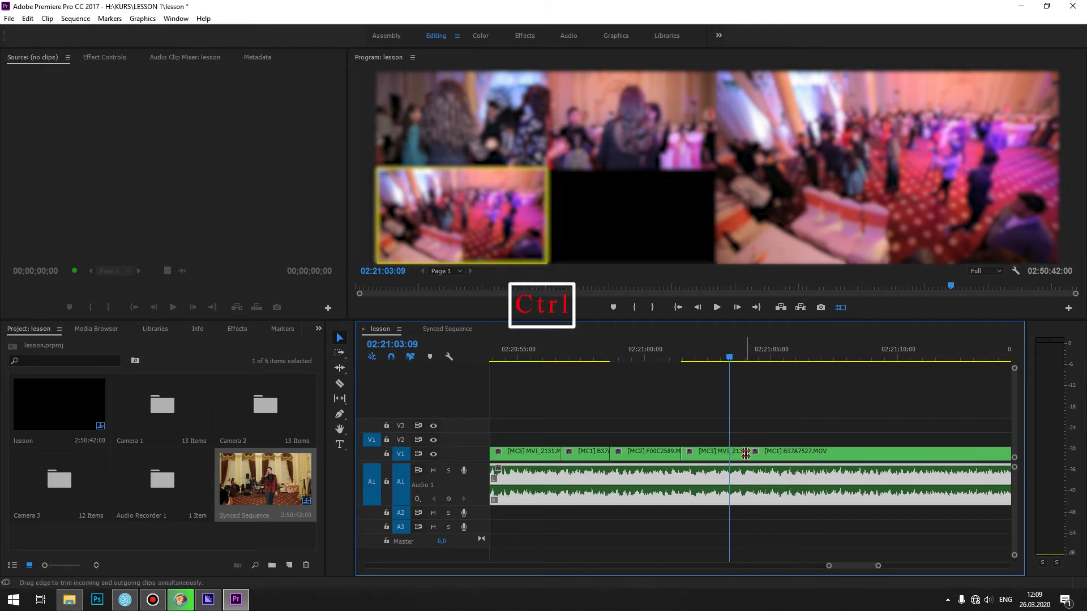
{"action": "left_click_drag", "start_coordinate": [746, 453], "coordinate": [760, 452]}
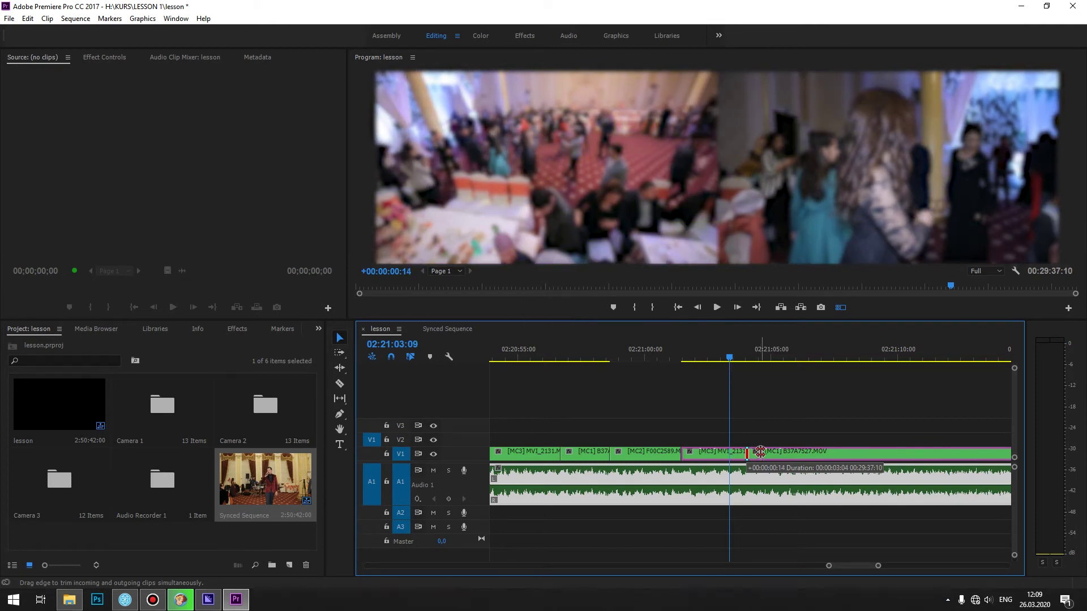
{"action": "left_click_drag", "start_coordinate": [760, 452], "coordinate": [763, 452]}
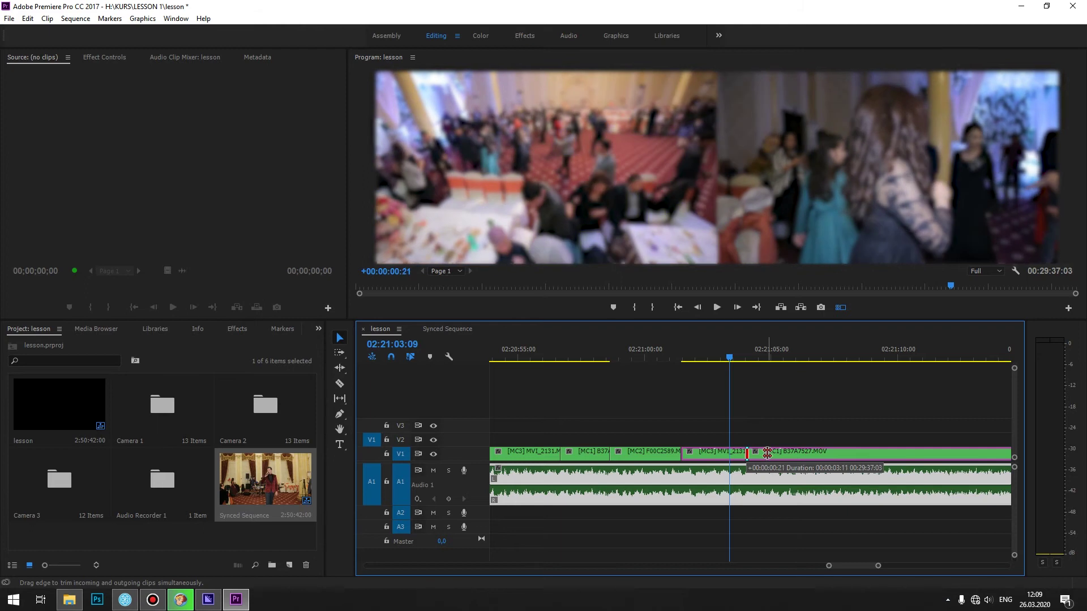
{"action": "left_click_drag", "start_coordinate": [763, 453], "coordinate": [764, 452]}
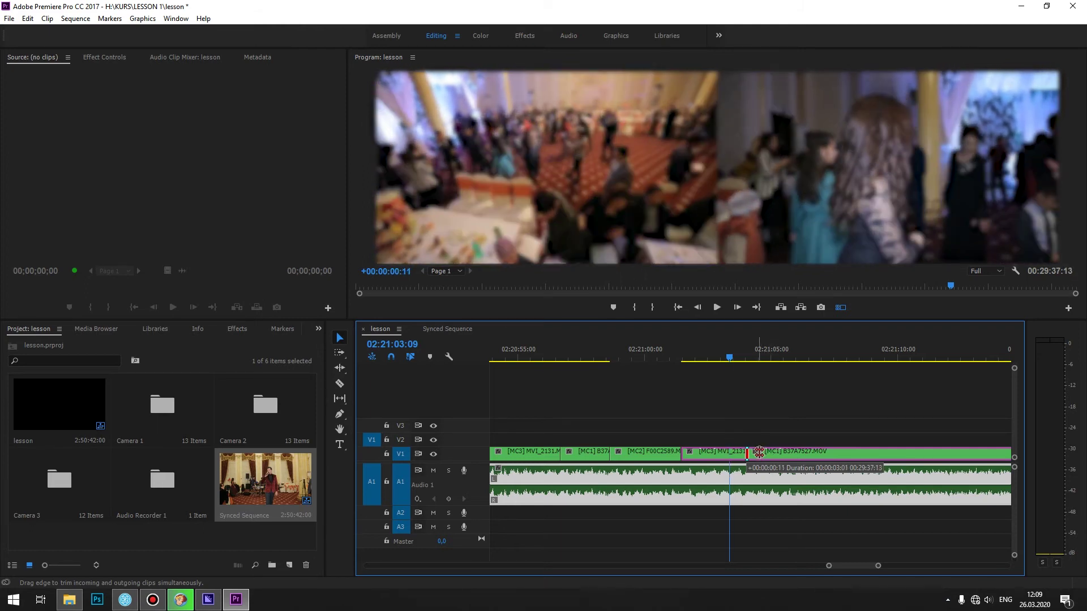
{"action": "left_click_drag", "start_coordinate": [765, 452], "coordinate": [761, 453]}
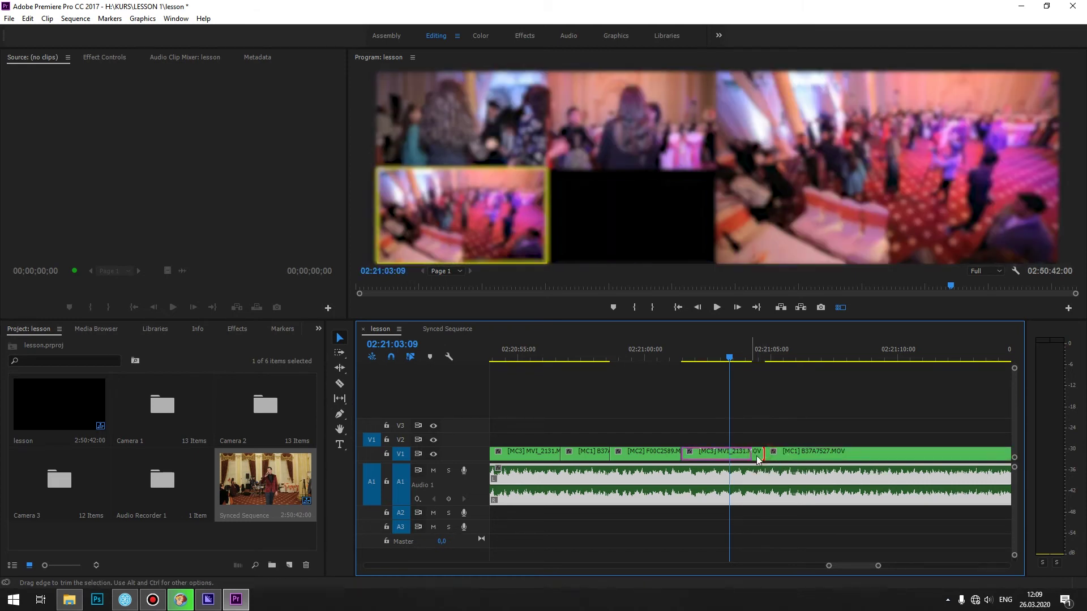
{"action": "left_click_drag", "start_coordinate": [761, 453], "coordinate": [764, 453]}
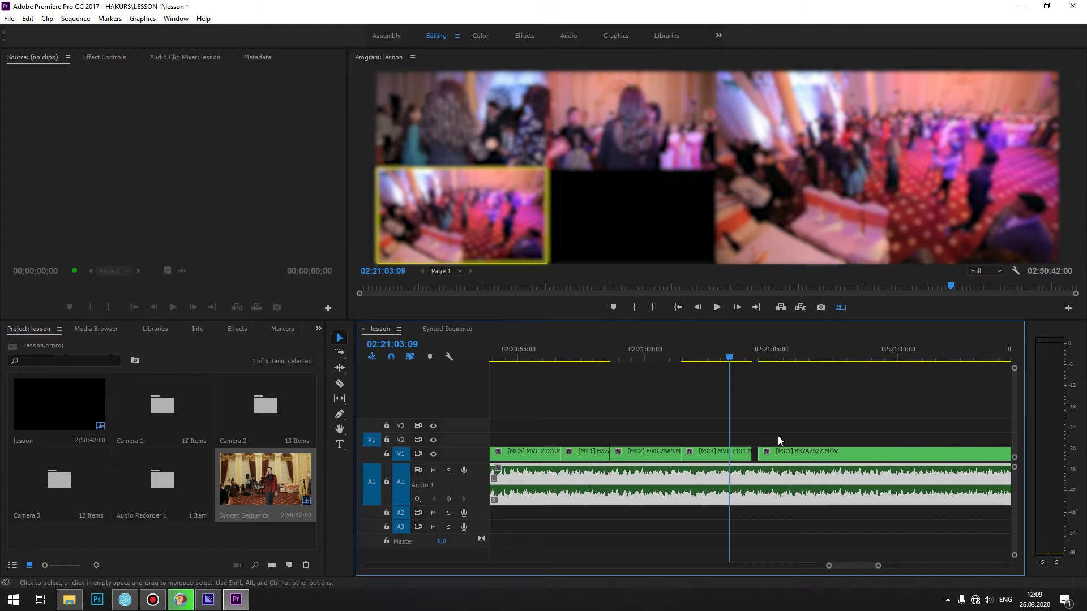
{"action": "key", "text": "ctrl+z"}
Zoom the timeline back out to a wide view and deselect the clips
{"action": "key", "text": "minus"}
{"action": "key", "text": "minus"}
{"action": "key", "text": "minus"}
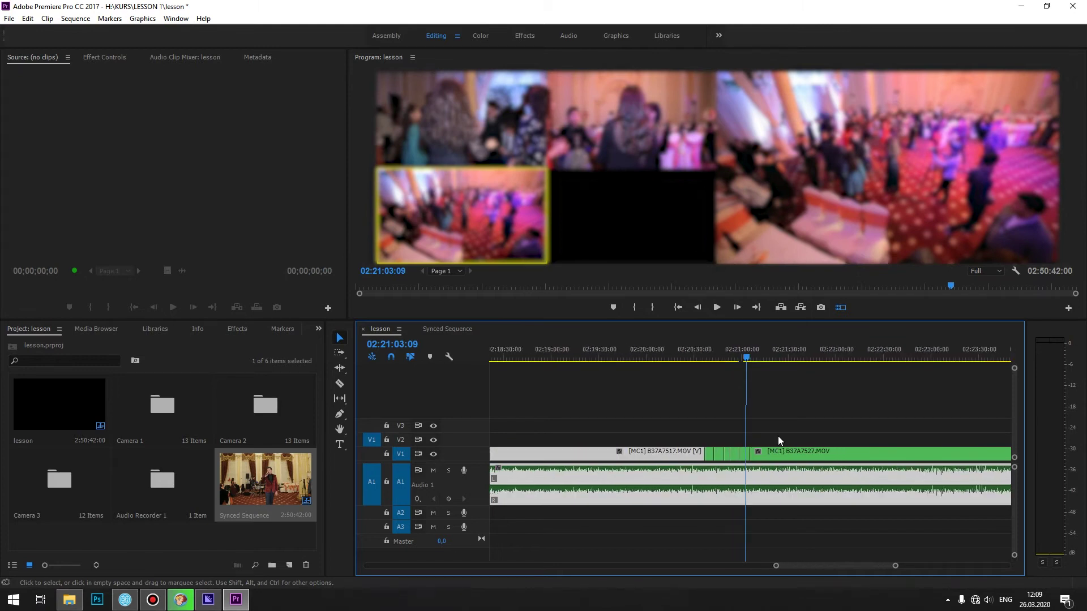
{"action": "key", "text": "minus"}
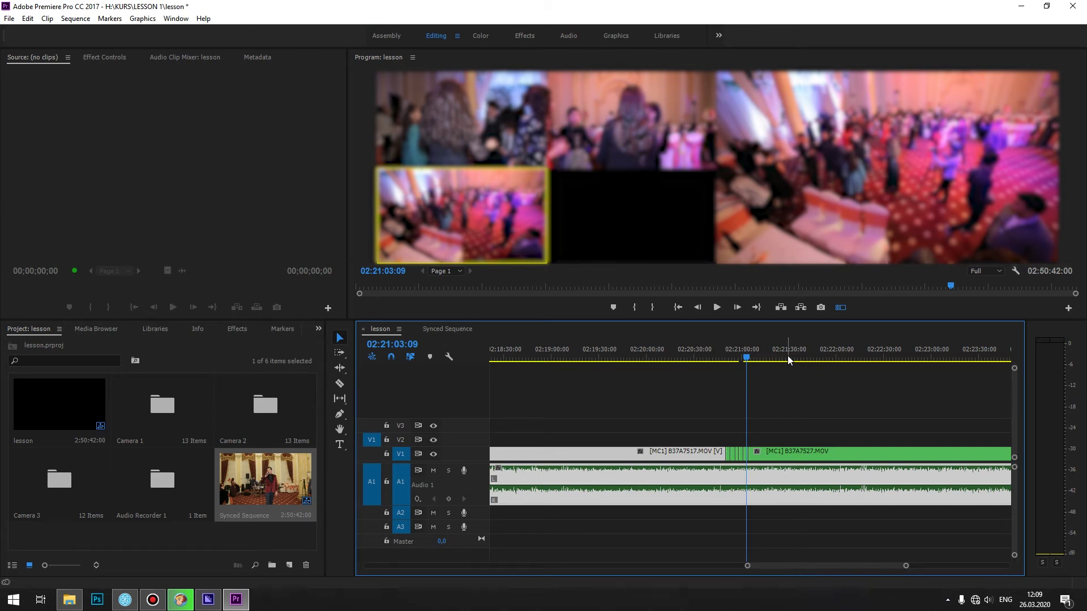
{"action": "key", "text": "minus"}
{"action": "left_click", "coordinate": [794, 412]}
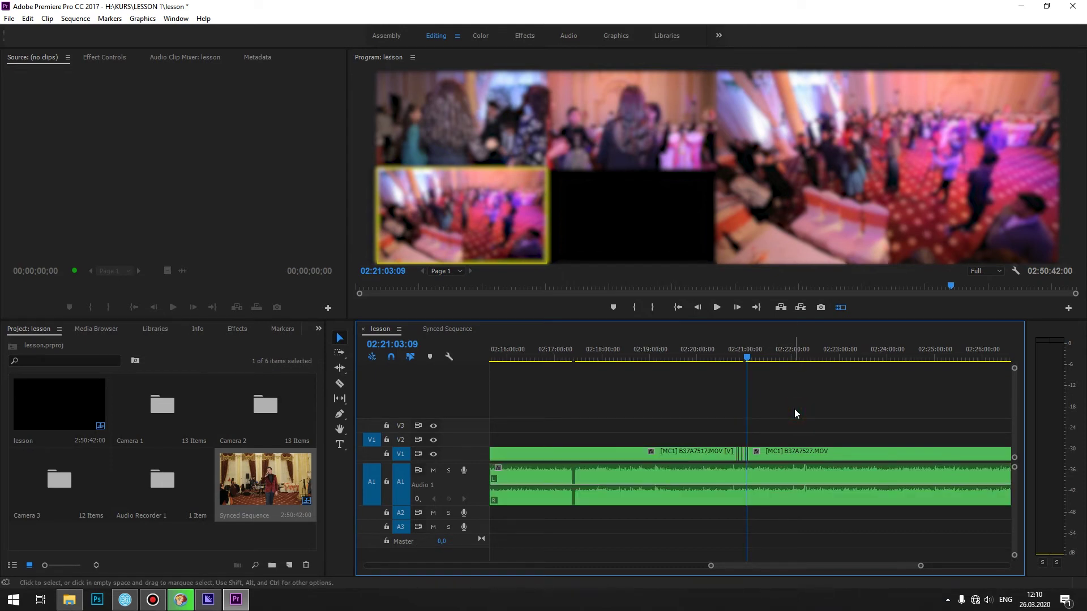
{"action": "left_click", "coordinate": [340, 413]}
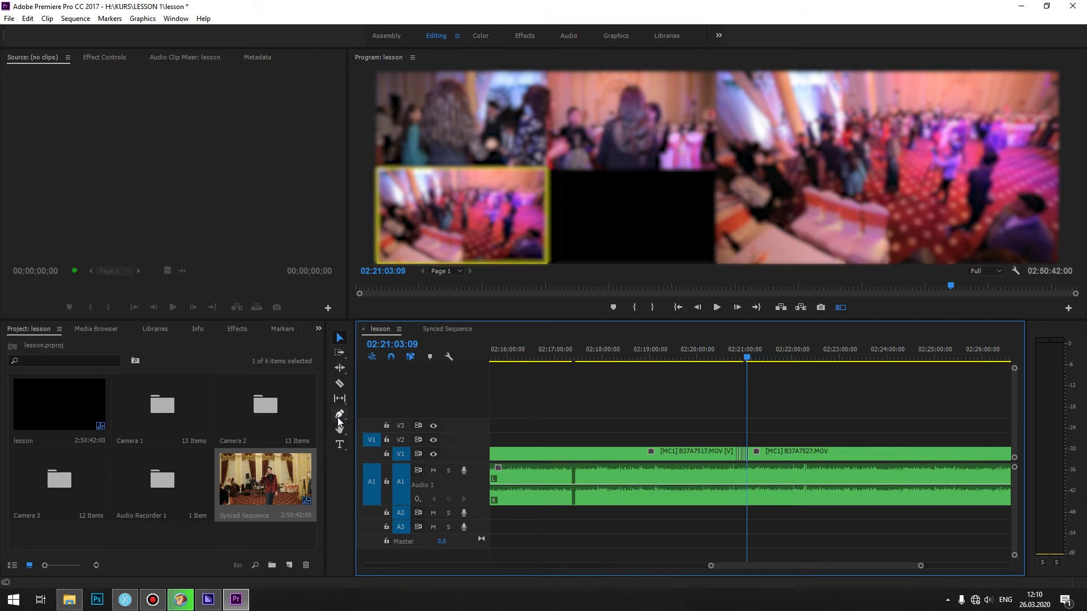
Add a volume keyframe on the A1 audio near 02:21:00 and pull it down to dip the level
{"action": "left_click", "coordinate": [718, 489]}
{"action": "left_click", "coordinate": [769, 486]}
{"action": "left_click_drag", "start_coordinate": [744, 487], "coordinate": [745, 488]}
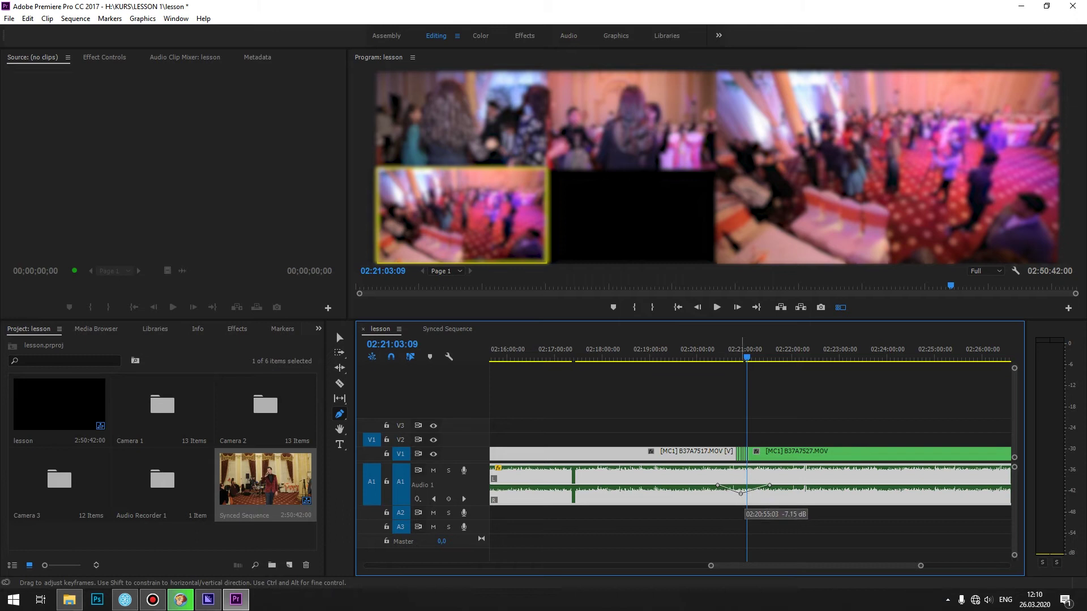
Razor the audio twice to isolate a short section, then select that section
{"action": "key", "text": "c"}
{"action": "left_click", "coordinate": [781, 490]}
{"action": "left_click", "coordinate": [804, 490]}
{"action": "key", "text": "v"}
{"action": "left_click", "coordinate": [797, 482]}
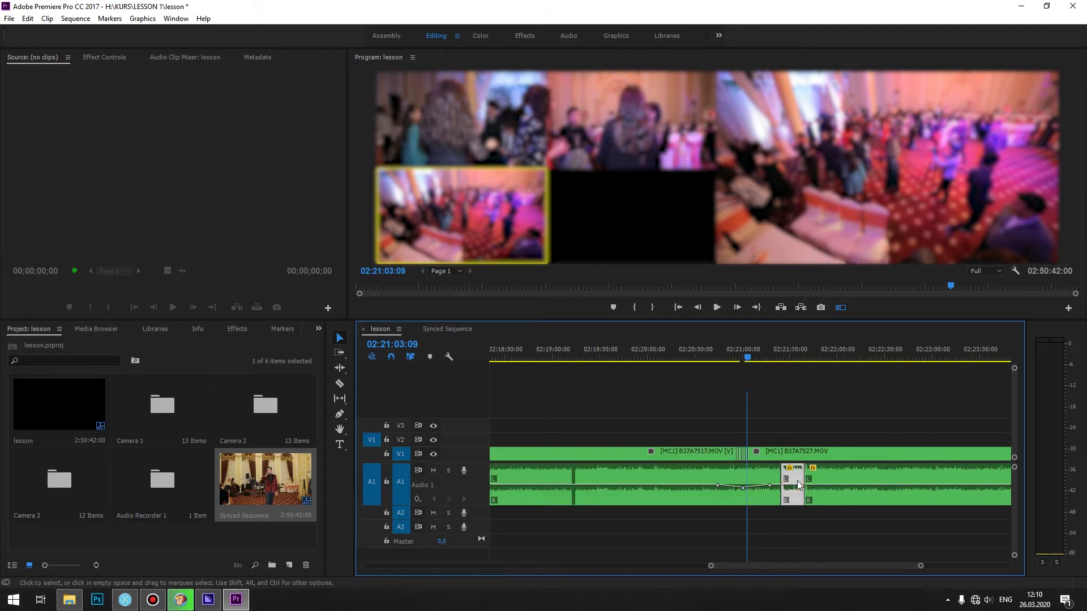
Zoom in, check the section around 02:21:47:02 to 02:22:01:24, and make the timeline panel taller
{"action": "key", "text": "="}
{"action": "left_click", "coordinate": [909, 352]}
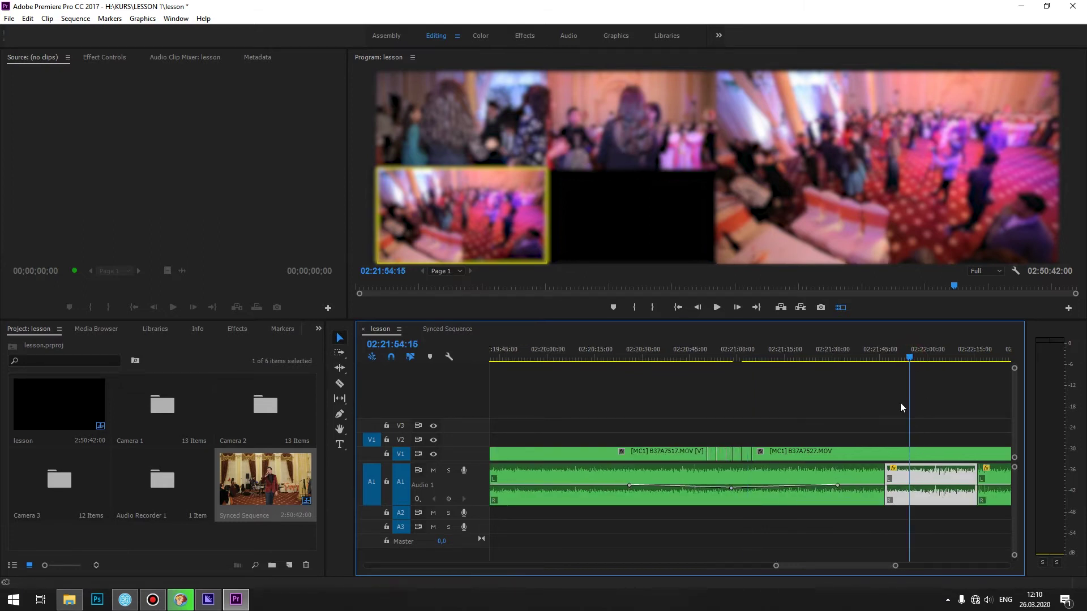
{"action": "left_click", "coordinate": [932, 353]}
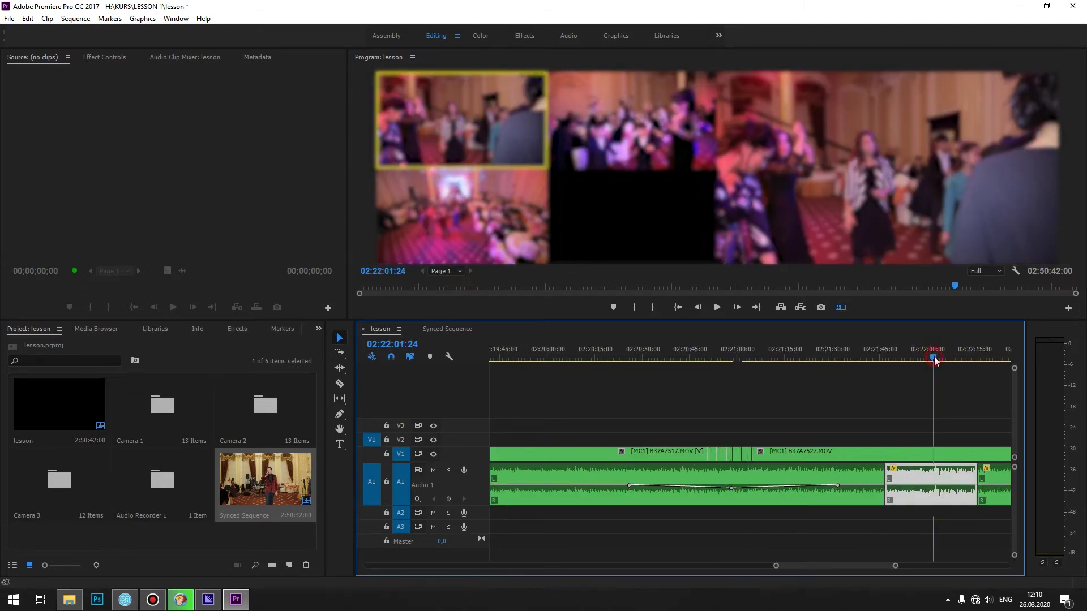
{"action": "left_click", "coordinate": [887, 363]}
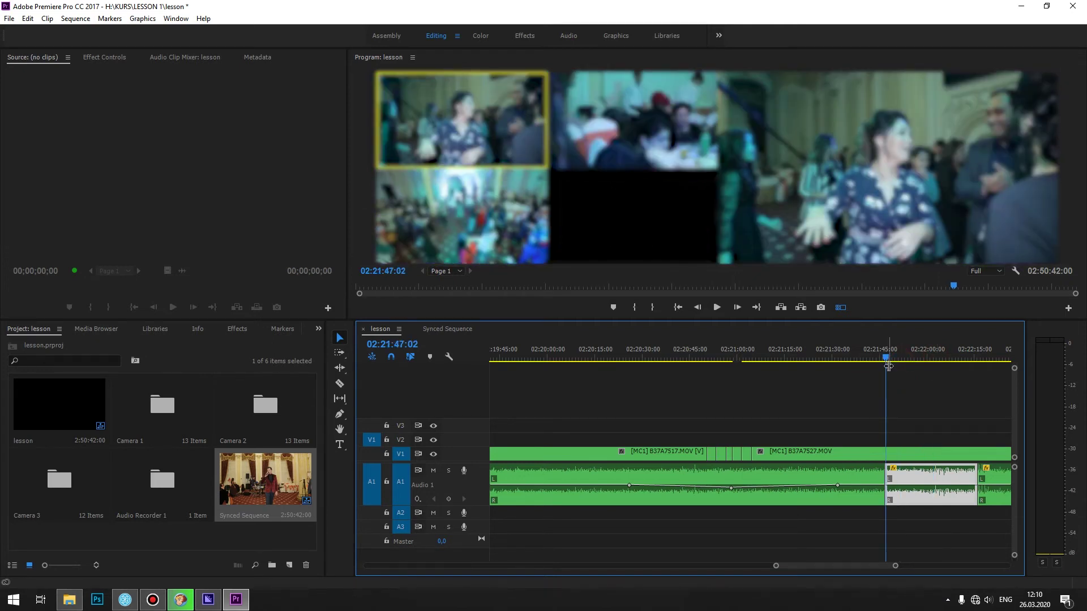
{"action": "left_click_drag", "start_coordinate": [859, 320], "coordinate": [859, 249]}
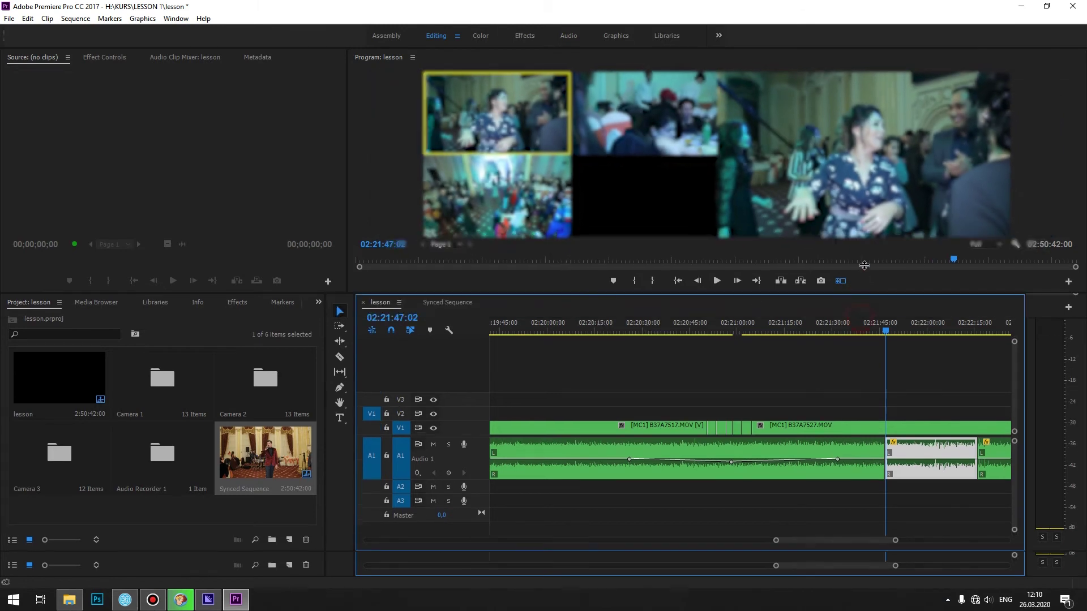
Apply an Audio Gain change to the isolated audio section
{"action": "right_click", "coordinate": [903, 446]}
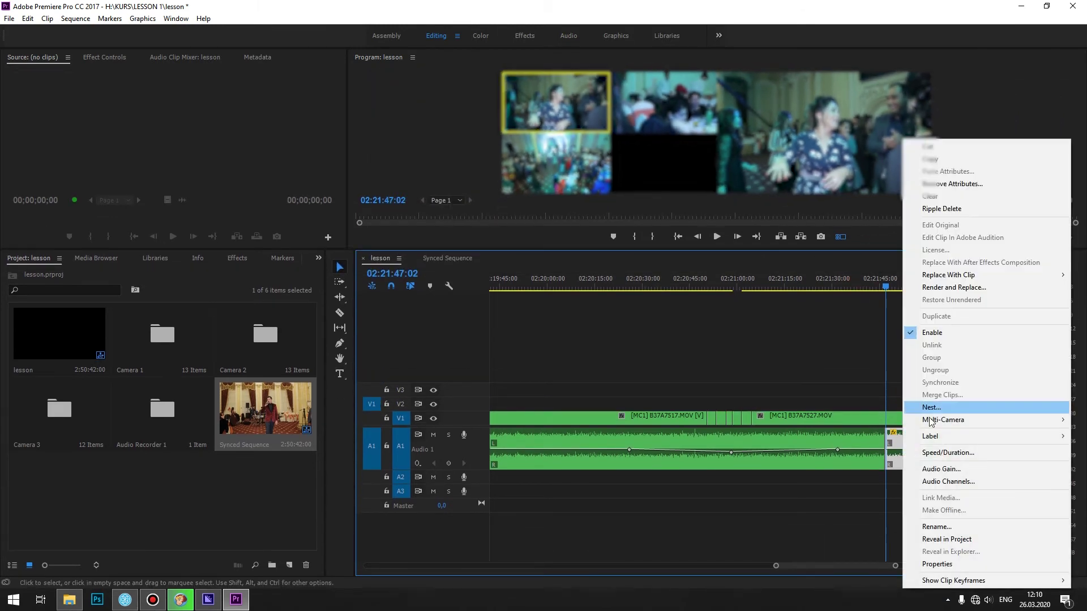
{"action": "left_click", "coordinate": [940, 469]}
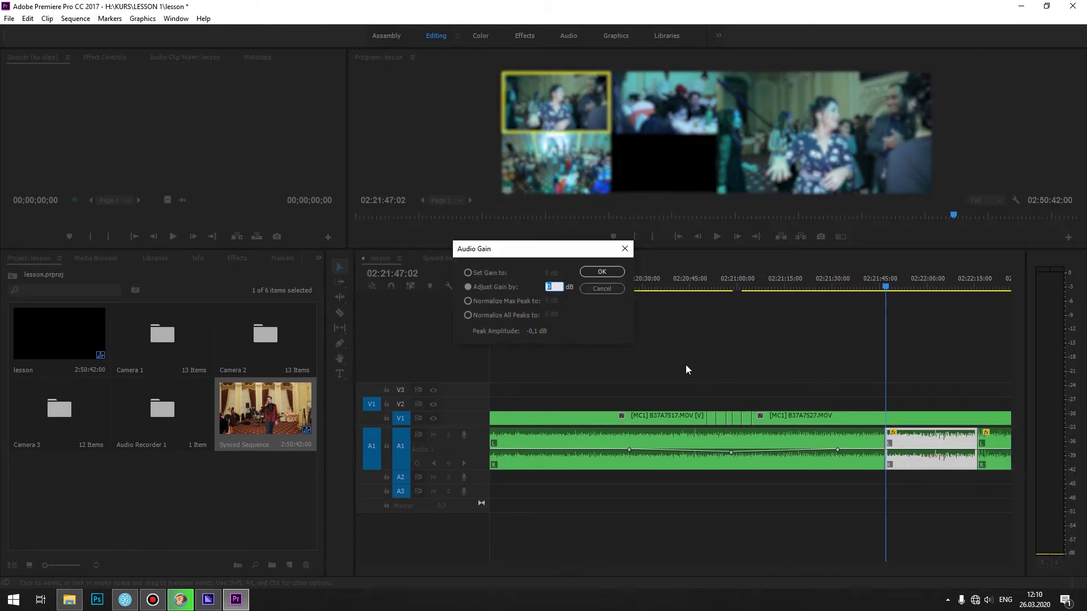
{"action": "left_click", "coordinate": [600, 273]}
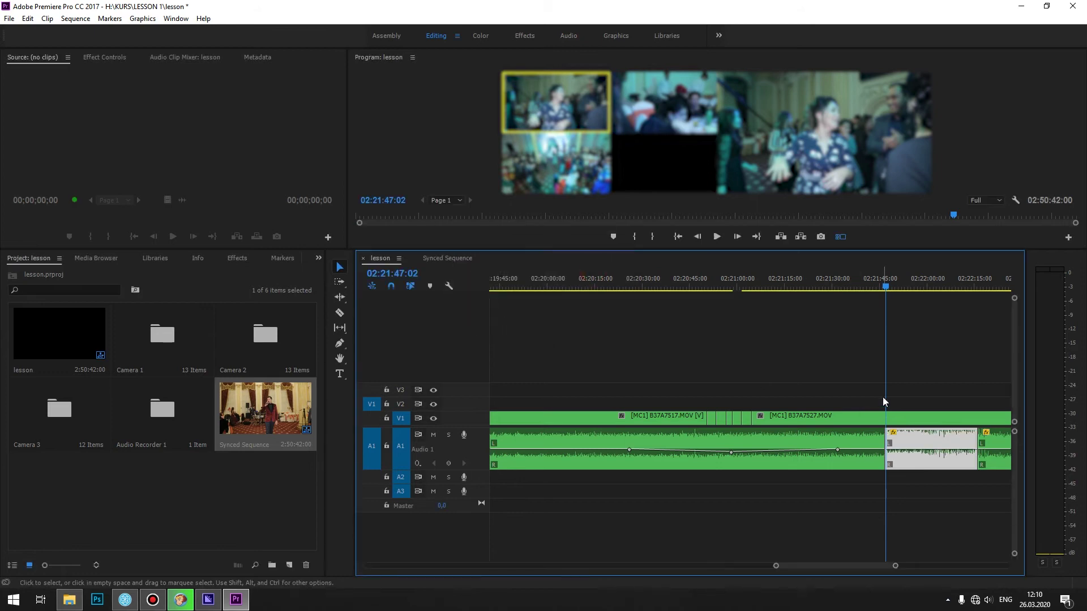
Add a Constant Power crossfade from Audio Transitions > Crossfade at the section's start
{"action": "left_click", "coordinate": [319, 258]}
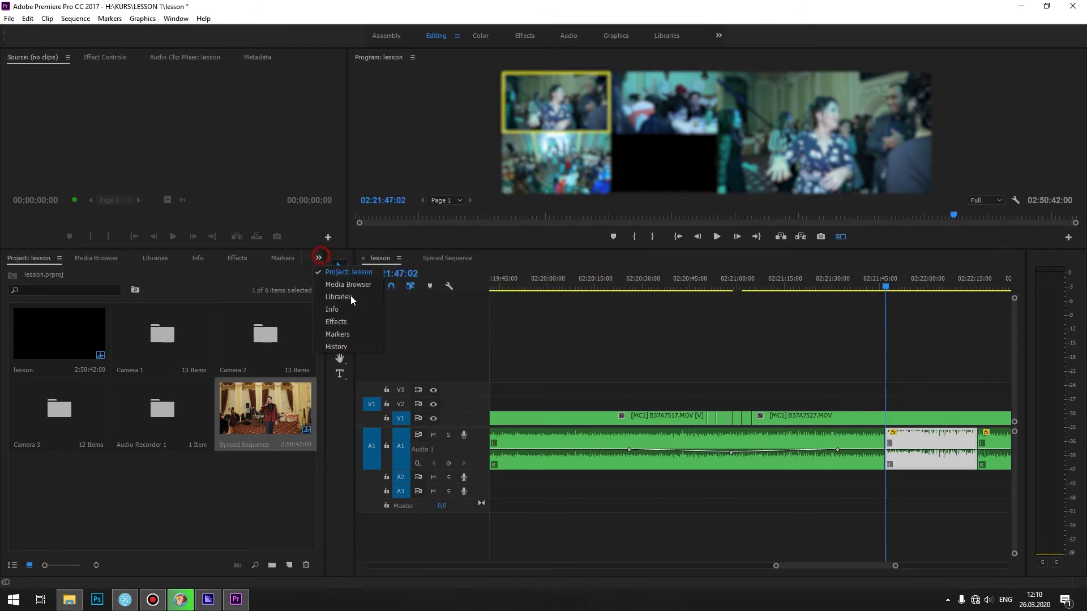
{"action": "left_click", "coordinate": [342, 321]}
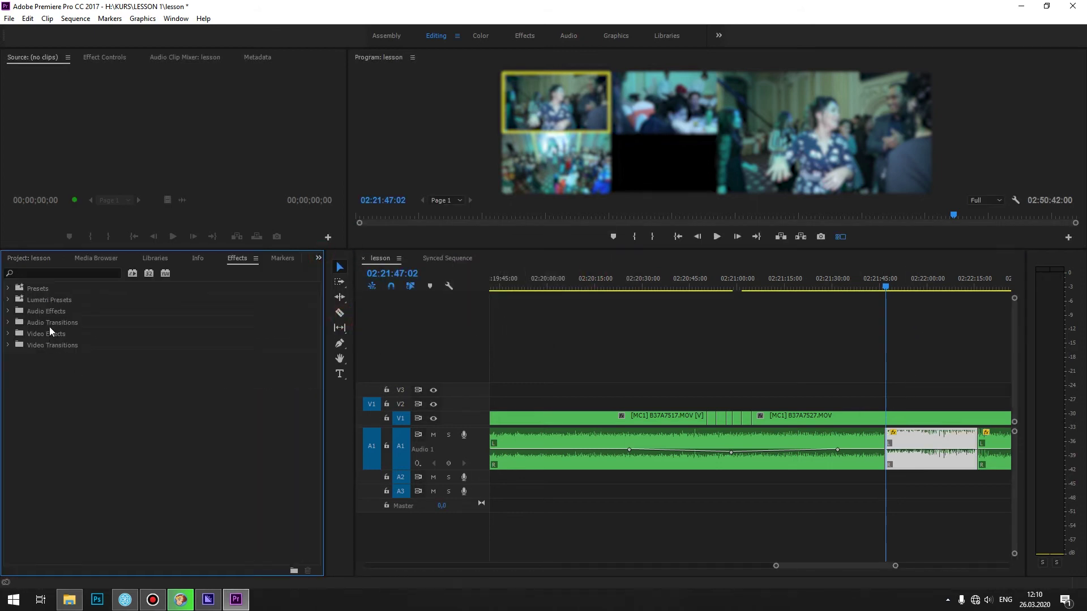
{"action": "double_click", "coordinate": [50, 323]}
{"action": "double_click", "coordinate": [48, 334]}
{"action": "left_click_drag", "start_coordinate": [72, 355], "coordinate": [726, 390]}
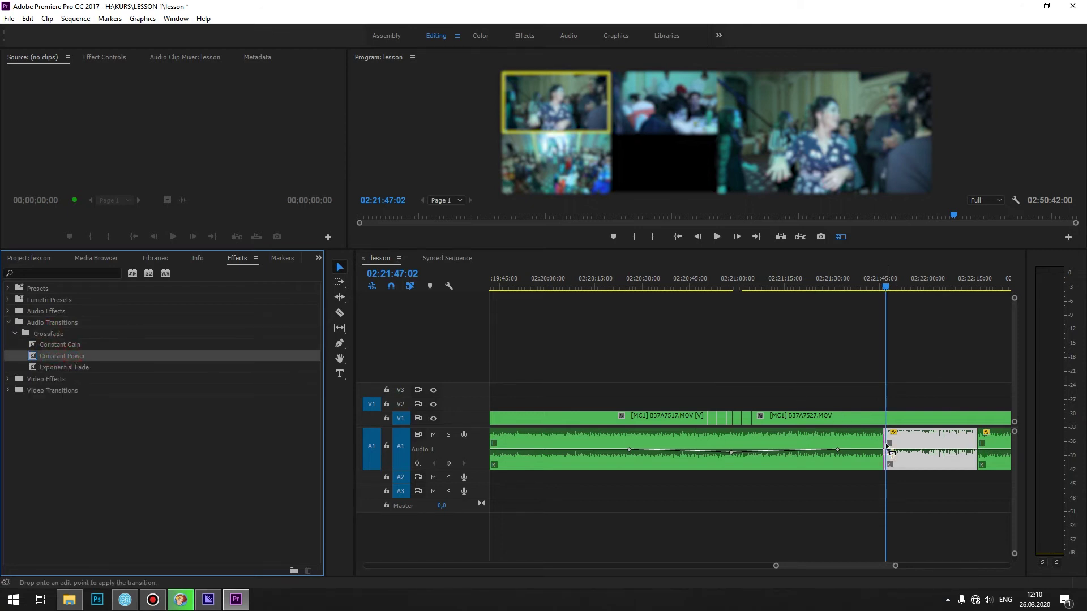
{"action": "left_click_drag", "start_coordinate": [865, 439], "coordinate": [887, 443]}
Add another Constant Power crossfade at the section's end near 02:22:14
{"action": "key", "text": "="}
{"action": "key", "text": "="}
{"action": "key", "text": "="}
{"action": "scroll", "coordinate": [737, 438], "scroll_direction": "down", "scroll_amount": 5}
{"action": "key", "text": "-"}
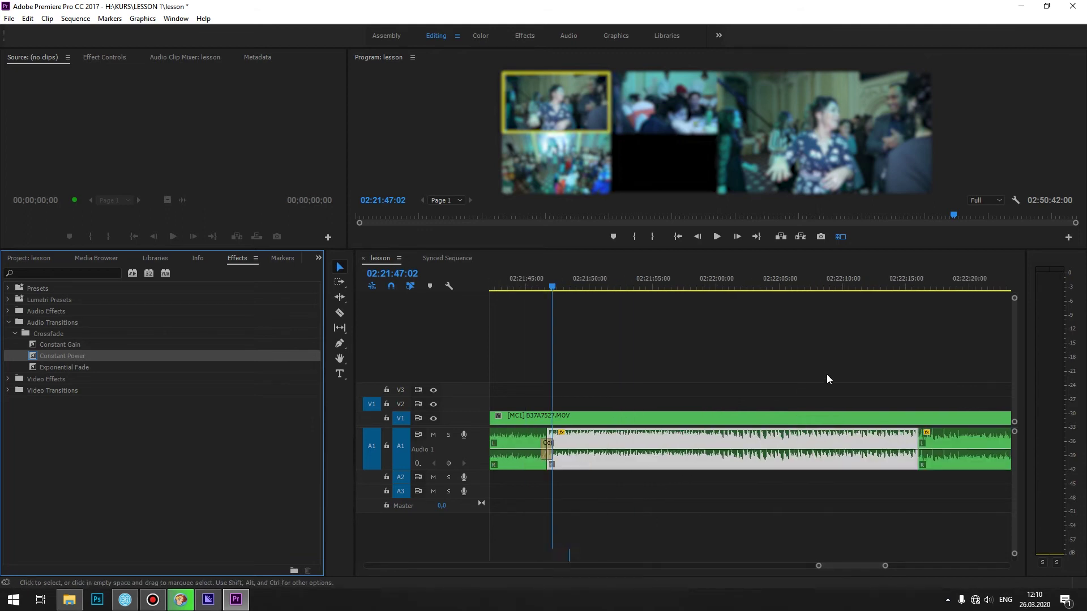
{"action": "left_click", "coordinate": [901, 286]}
{"action": "left_click_drag", "start_coordinate": [61, 356], "coordinate": [907, 432]}
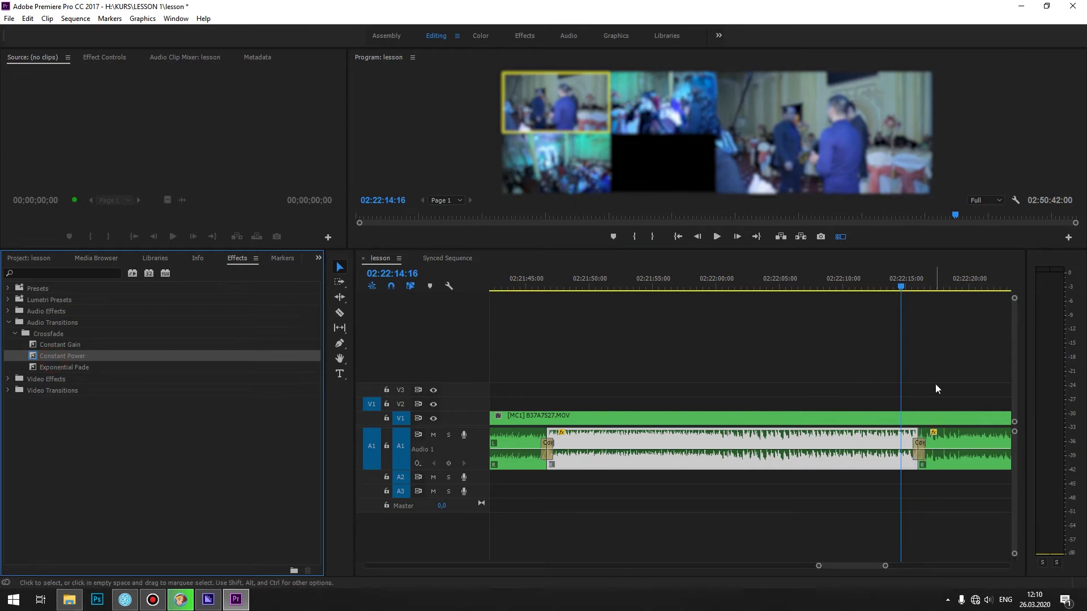
{"action": "scroll", "coordinate": [935, 384], "scroll_direction": "down", "scroll_amount": 4}
{"action": "left_click", "coordinate": [879, 379]}
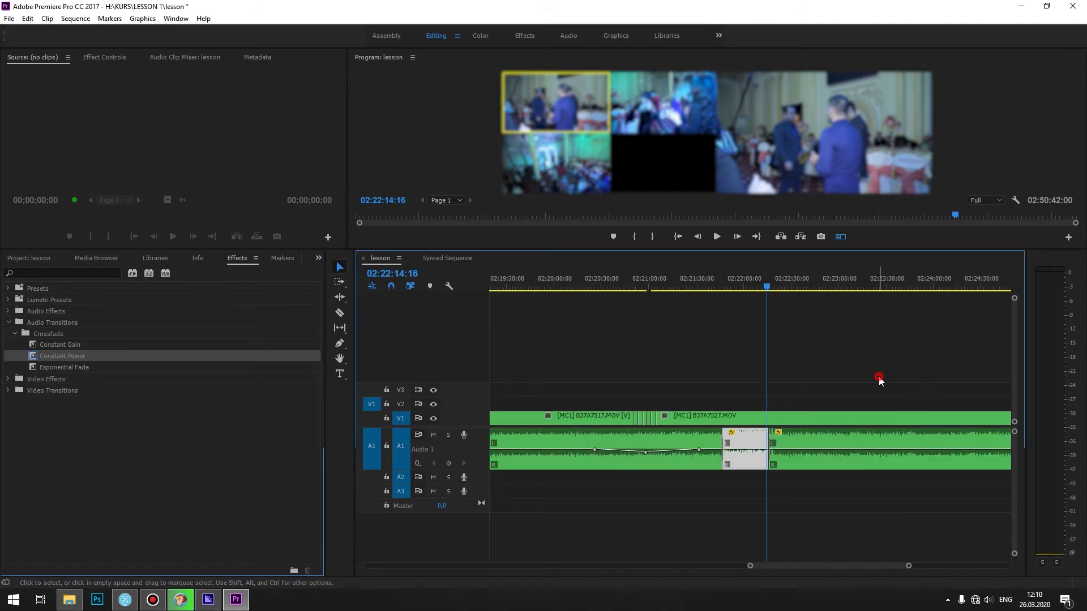
Save the lesson project with Ctrl+S
{"action": "scroll", "coordinate": [878, 378], "scroll_direction": "down", "scroll_amount": 6}
{"action": "key", "text": "ctrl+s"}
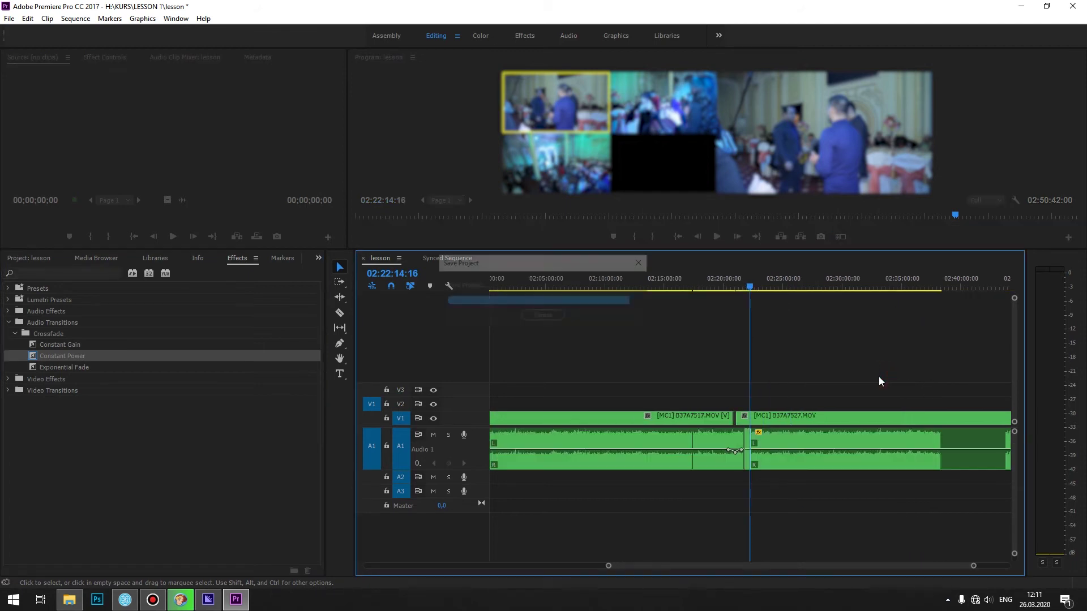
{"action": "scroll", "coordinate": [878, 376], "scroll_direction": "down", "scroll_amount": 2}
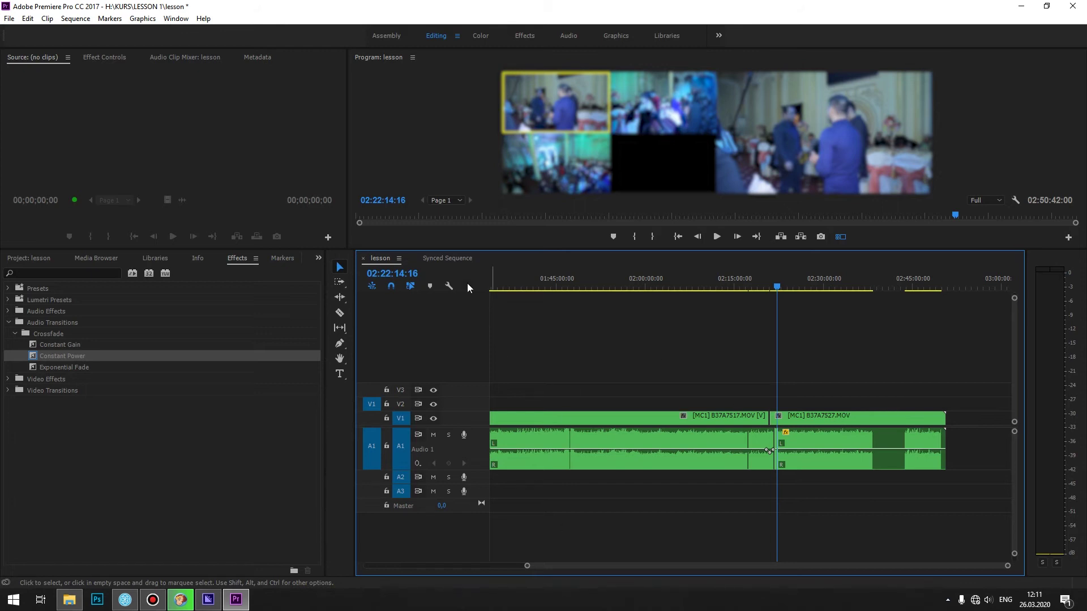
Show the Project panel's bins and sequences, then dismiss the New Item list
{"action": "left_click", "coordinate": [319, 258]}
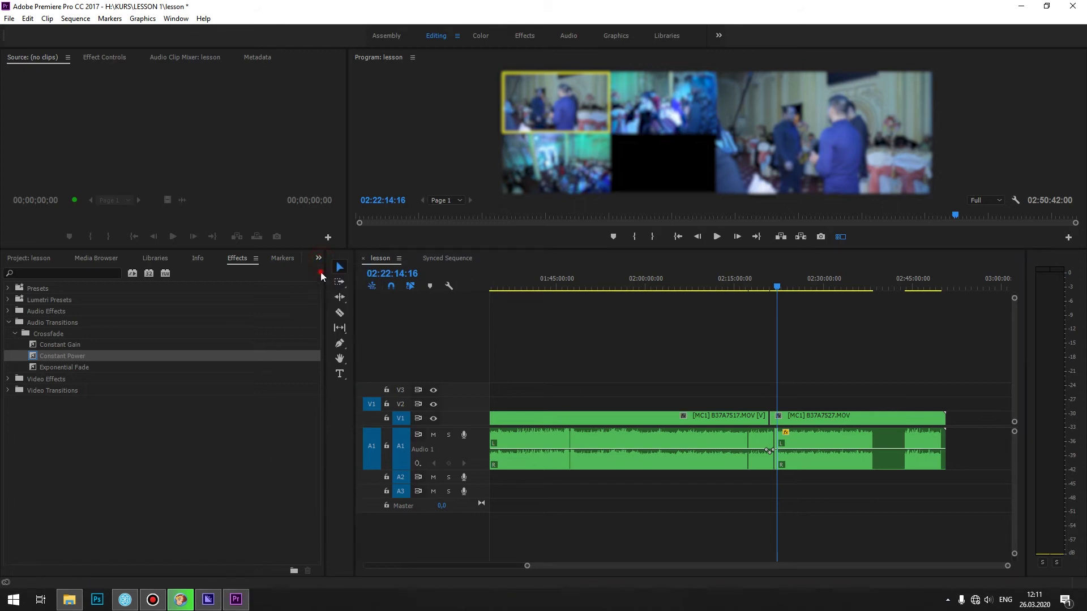
{"action": "left_click", "coordinate": [339, 270]}
{"action": "left_click", "coordinate": [286, 565]}
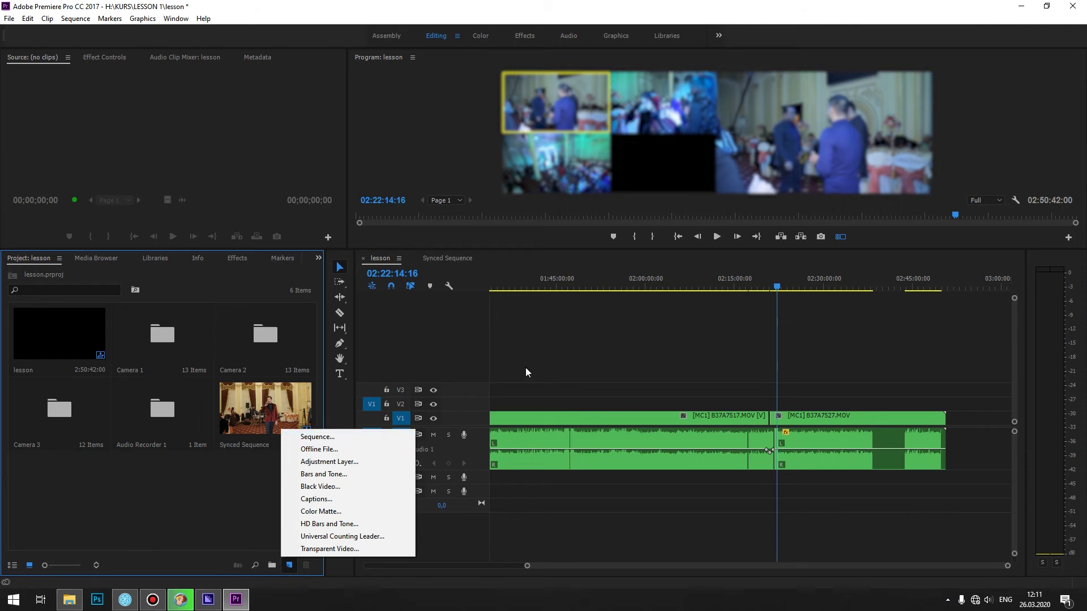
{"action": "left_click", "coordinate": [765, 278]}
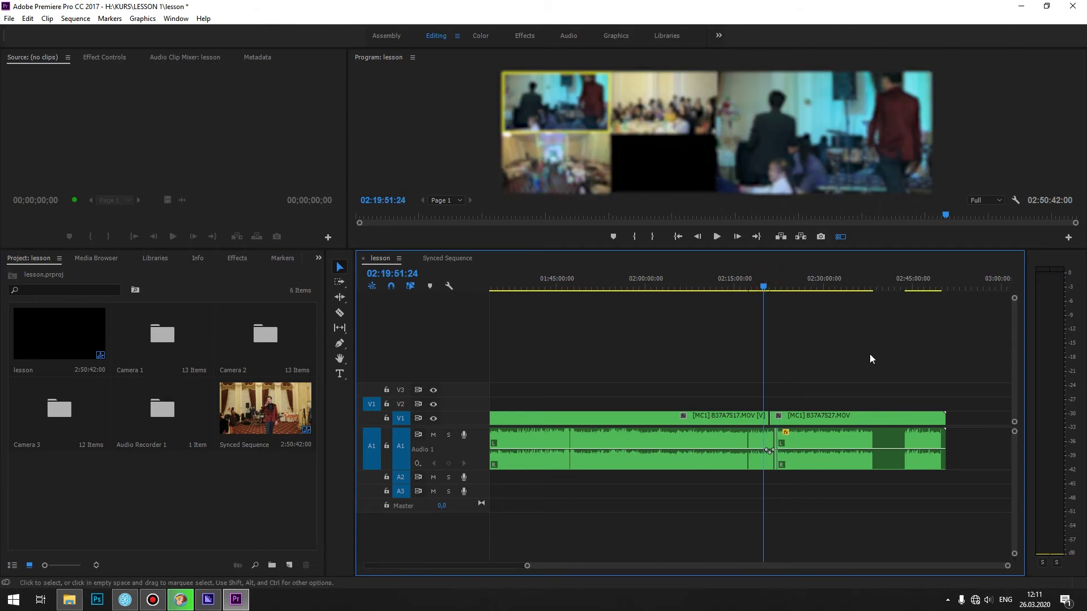
Delete the stray multicam clip piece on V1 at 02:20:56
{"action": "key", "text": "equal"}
{"action": "key", "text": "equal"}
{"action": "key", "text": "equal"}
{"action": "scroll", "coordinate": [826, 381], "scroll_direction": "up", "scroll_amount": 4}
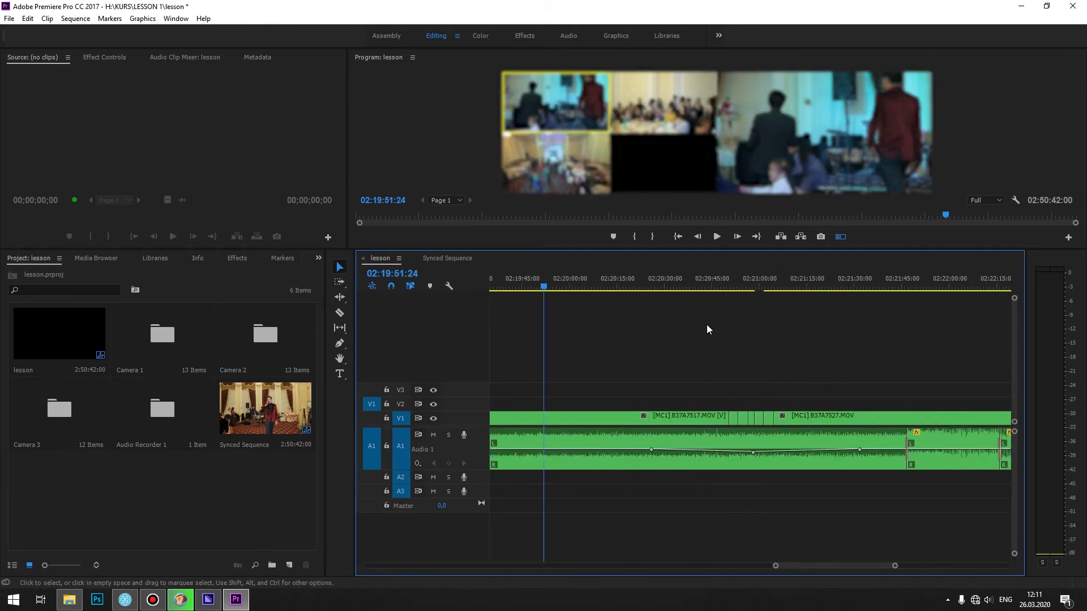
{"action": "left_click", "coordinate": [747, 287]}
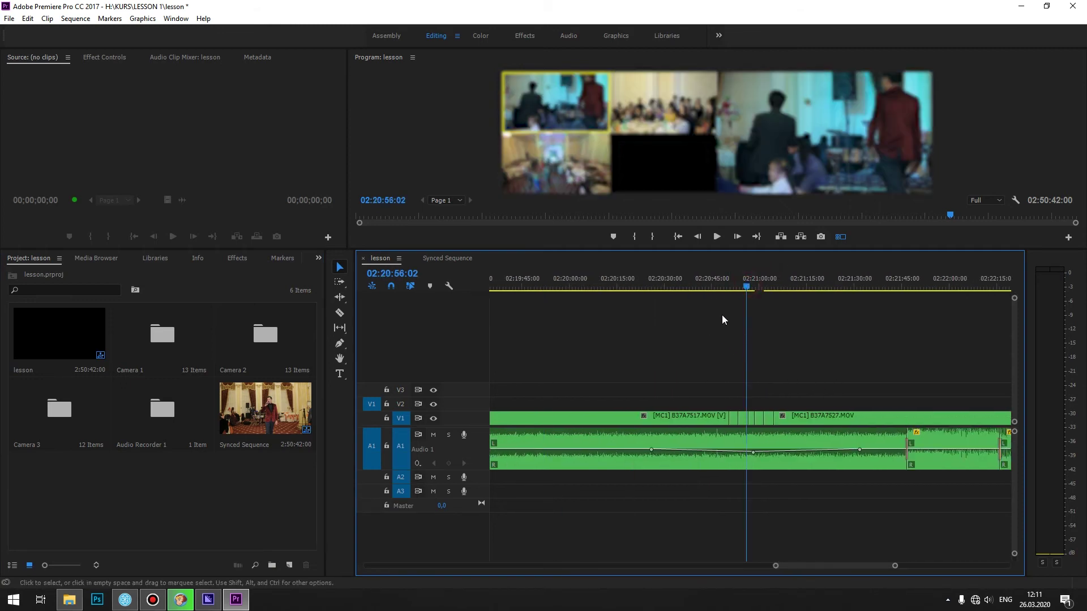
{"action": "key", "text": "Delete"}
{"action": "left_click", "coordinate": [752, 420]}
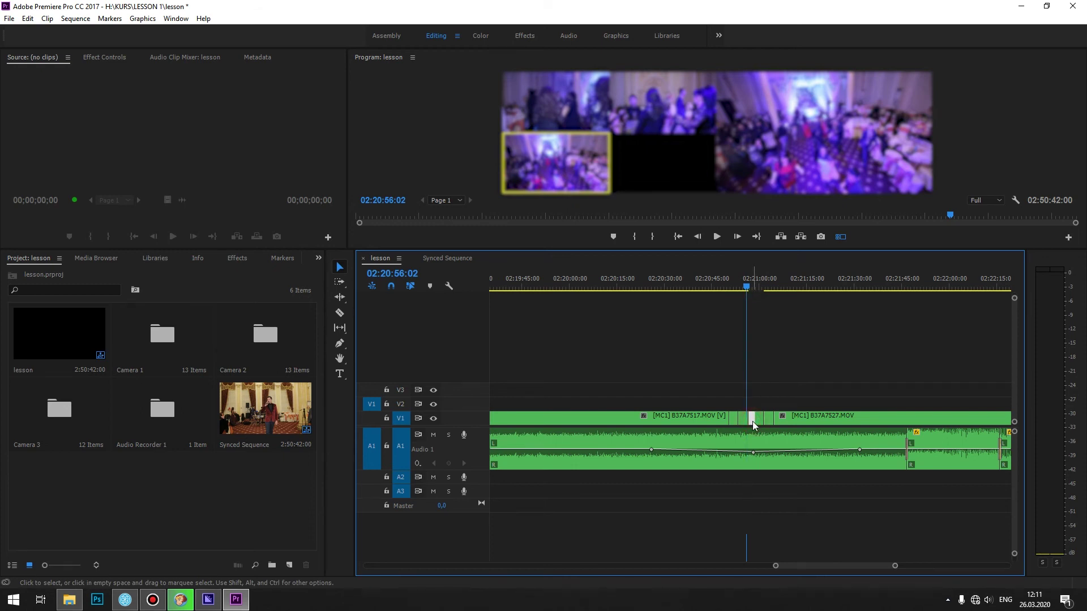
{"action": "left_click", "coordinate": [776, 389]}
Check the clips and audio at the cut near 02:20:46, then clear the selection
{"action": "left_click", "coordinate": [716, 290]}
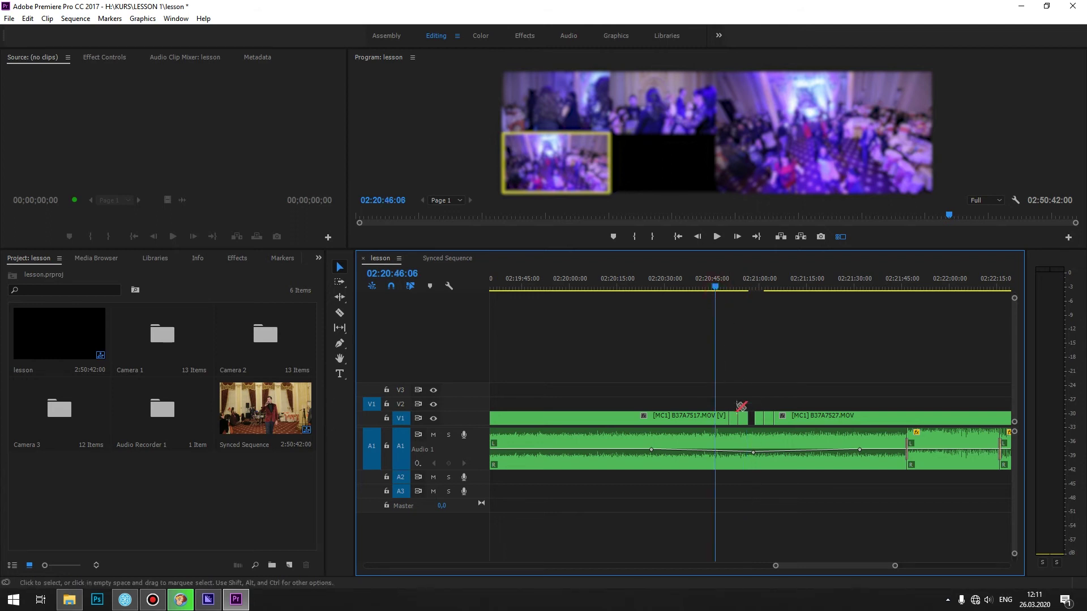
{"action": "left_click_drag", "start_coordinate": [746, 369], "coordinate": [751, 465]}
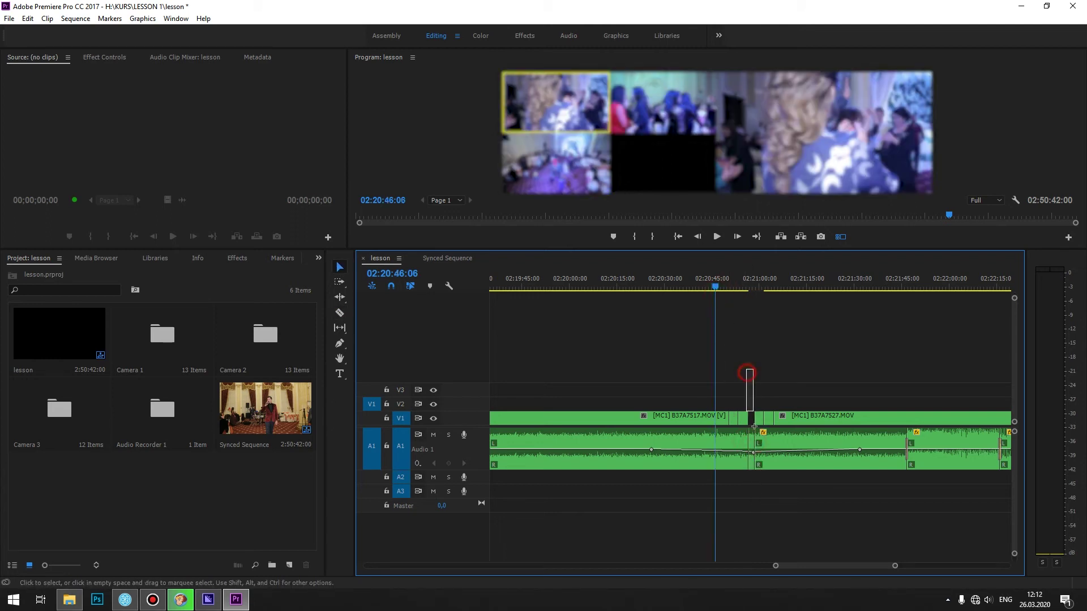
{"action": "left_click", "coordinate": [766, 368]}
{"action": "left_click_drag", "start_coordinate": [751, 392], "coordinate": [750, 465]}
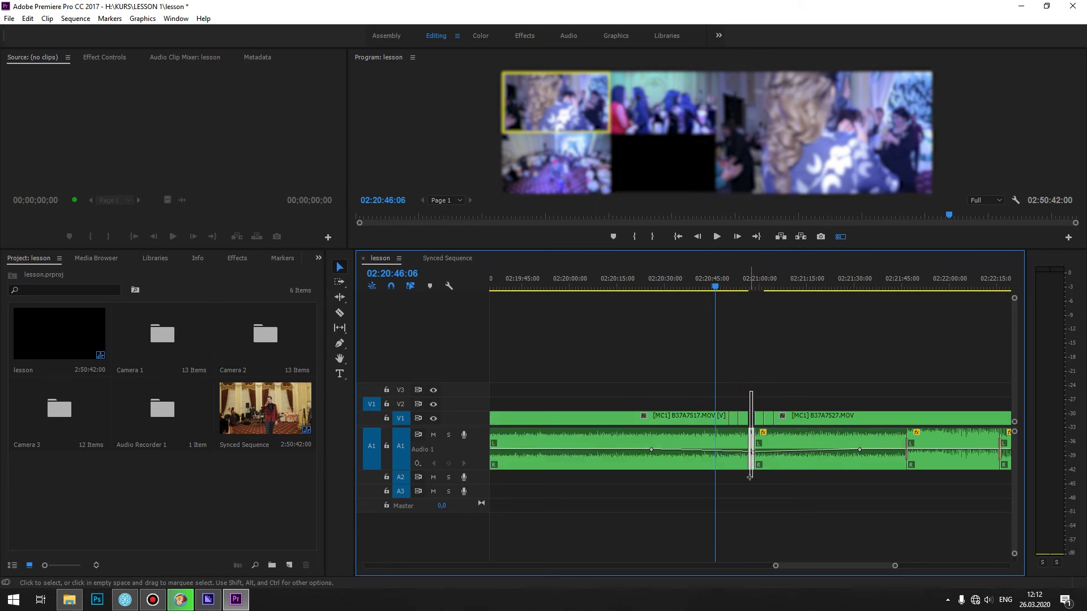
{"action": "left_click", "coordinate": [758, 373]}
Zoom out to the whole sequence, toggle the Multi-Camera View preview, and view the clip's options
{"action": "key", "text": "minus"}
{"action": "key", "text": "minus"}
{"action": "key", "text": "minus"}
{"action": "key", "text": "minus"}
{"action": "key", "text": "minus"}
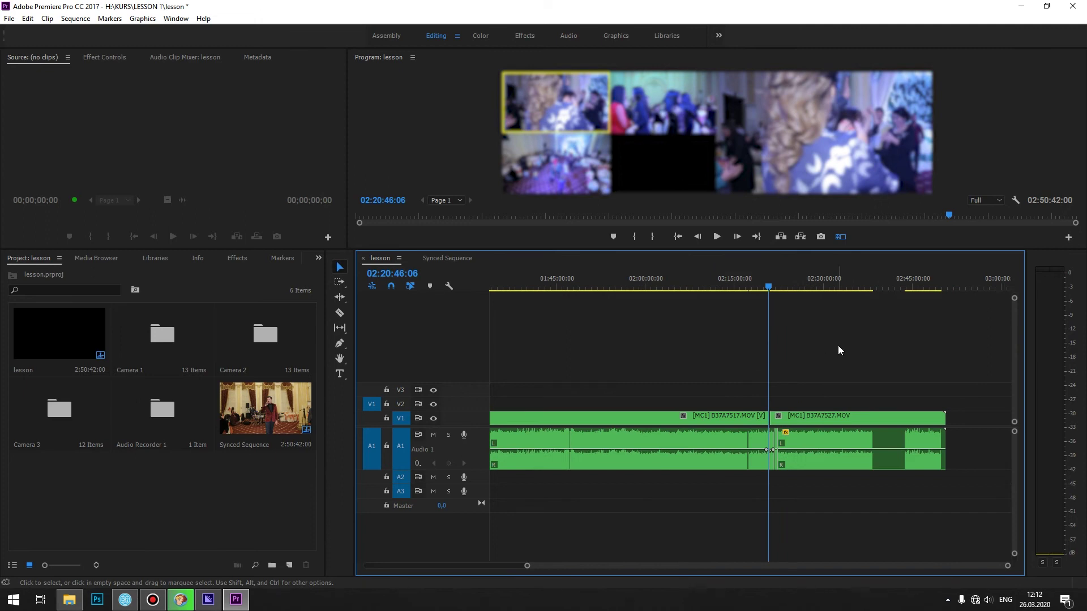
{"action": "left_click", "coordinate": [840, 237]}
{"action": "left_click", "coordinate": [840, 237]}
{"action": "left_click", "coordinate": [840, 236]}
{"action": "left_click", "coordinate": [840, 237]}
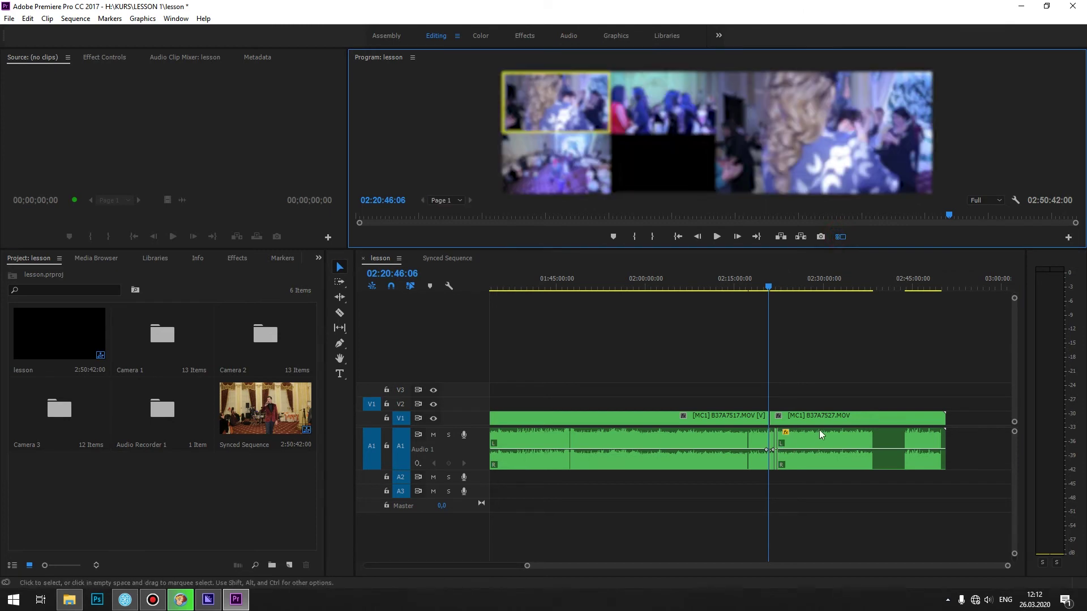
{"action": "right_click", "coordinate": [824, 421]}
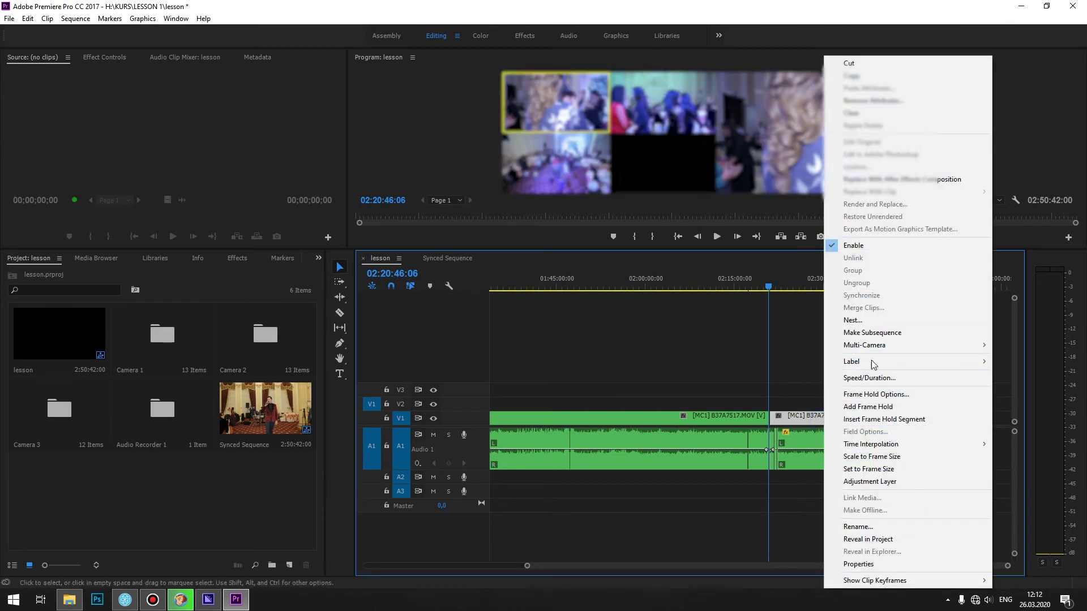
Close the clip menu, drag the Program monitor taller, and open Synced Sequence
{"action": "mouse_move", "coordinate": [982, 349]}
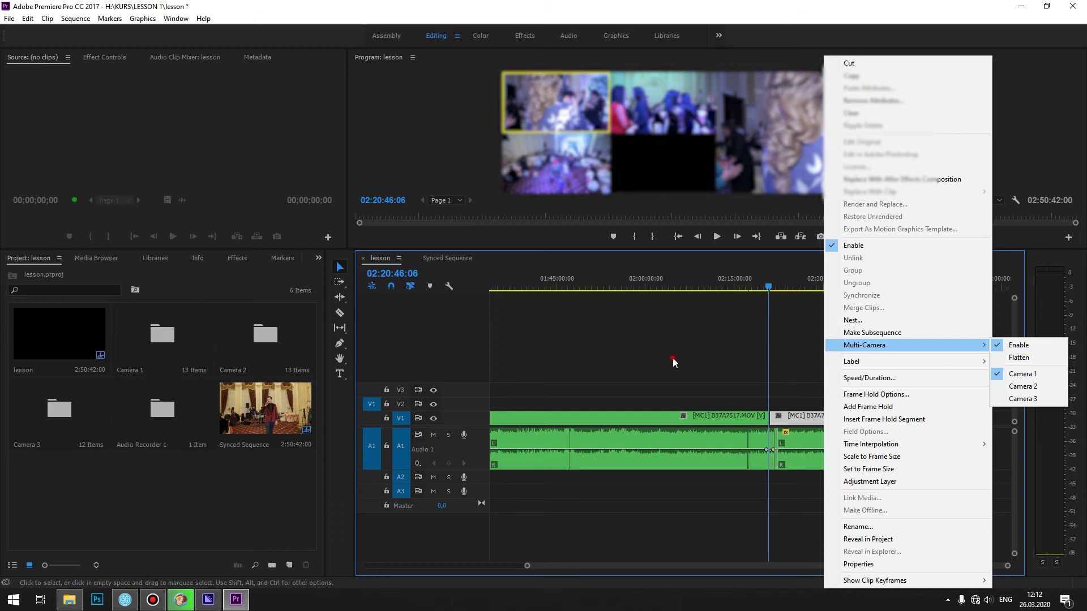
{"action": "left_click", "coordinate": [674, 360]}
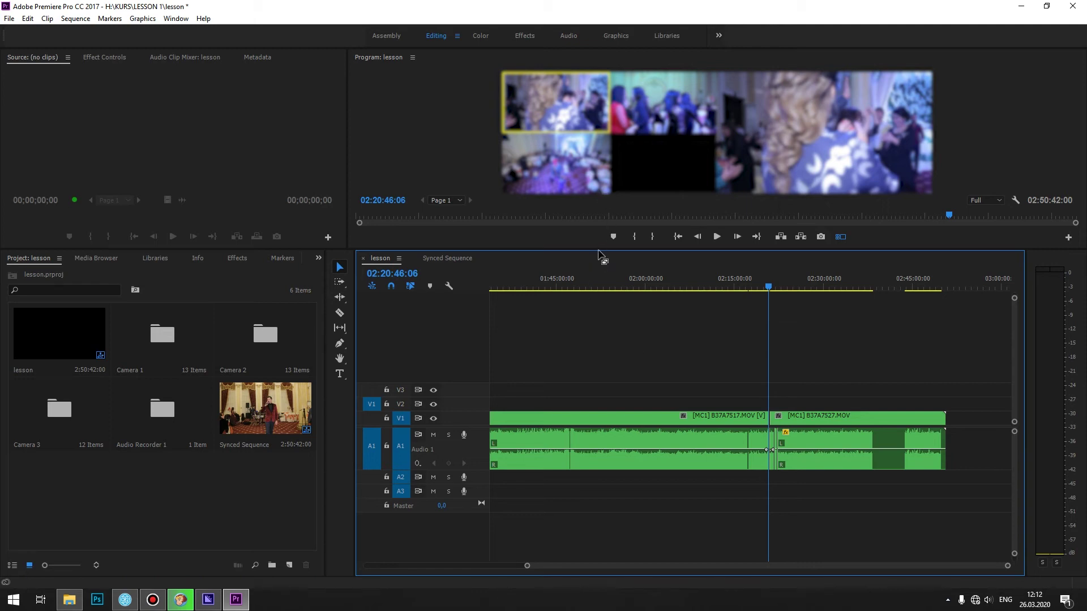
{"action": "left_click_drag", "start_coordinate": [597, 249], "coordinate": [588, 300]}
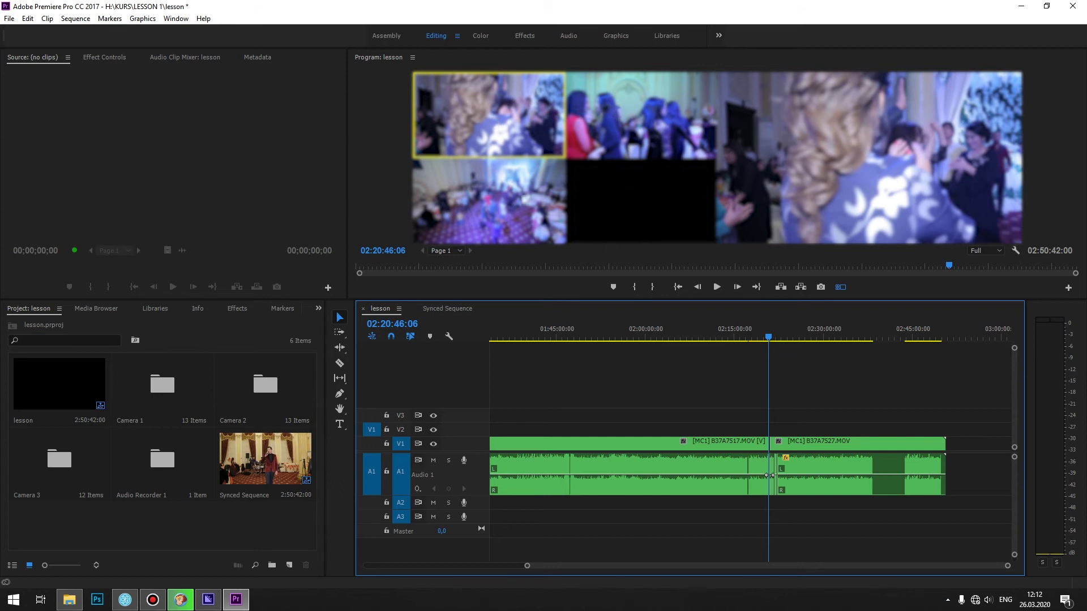
{"action": "double_click", "coordinate": [237, 446]}
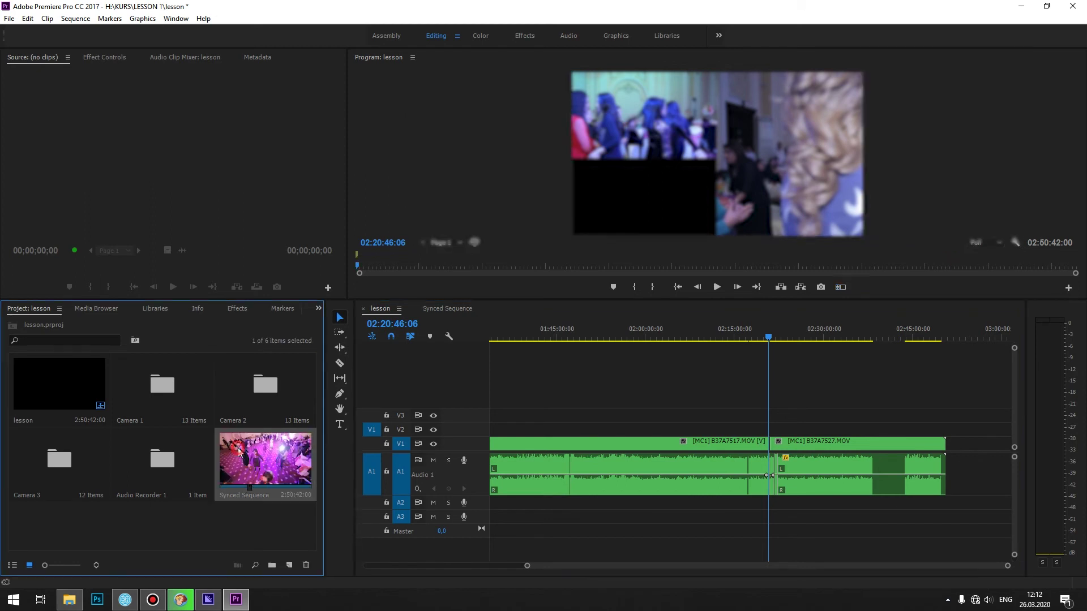
Hide and re-show the V3 and V2 tracks to preview each camera angle
{"action": "left_click", "coordinate": [539, 331]}
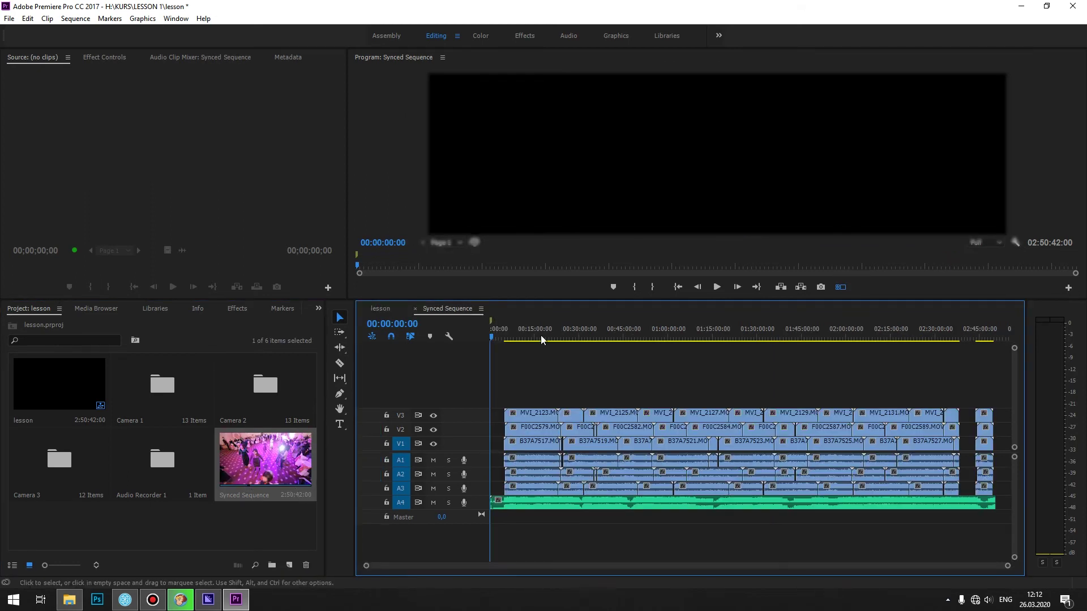
{"action": "left_click", "coordinate": [433, 415]}
{"action": "left_click", "coordinate": [433, 430]}
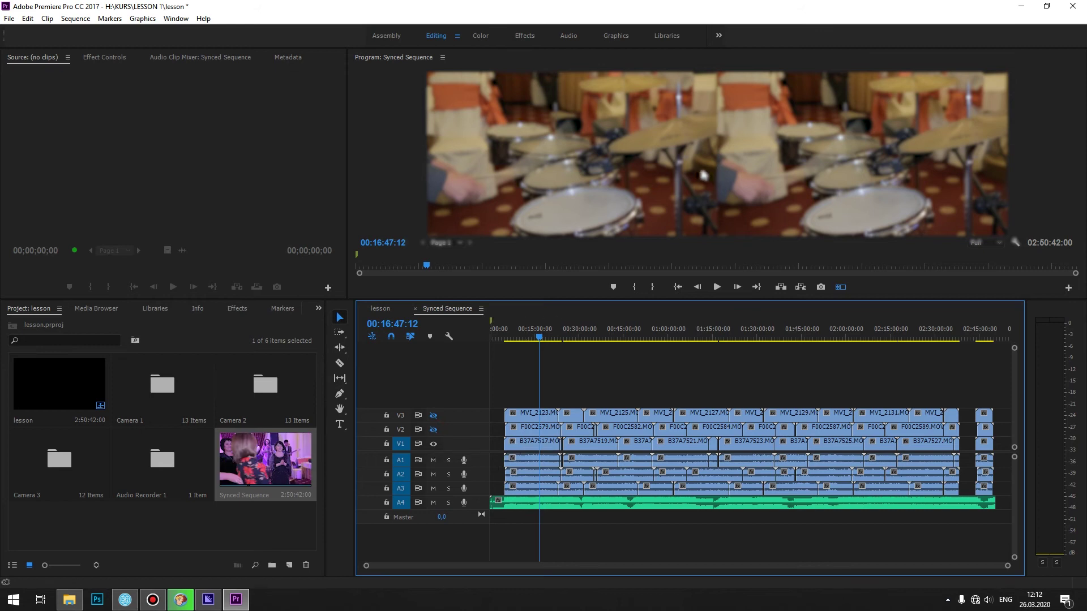
{"action": "left_click", "coordinate": [433, 430]}
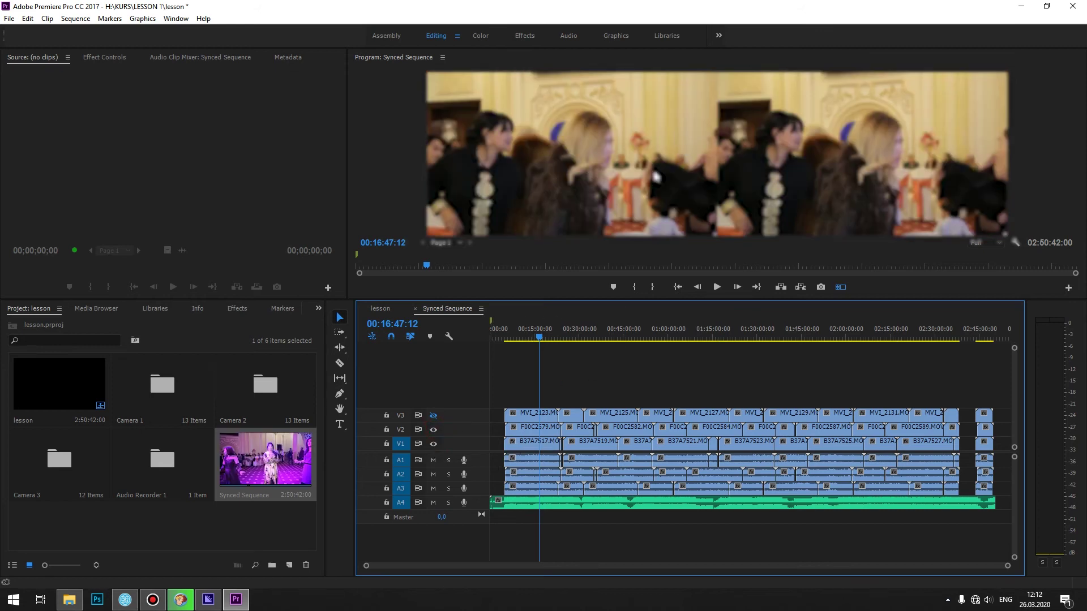
{"action": "left_click", "coordinate": [431, 416]}
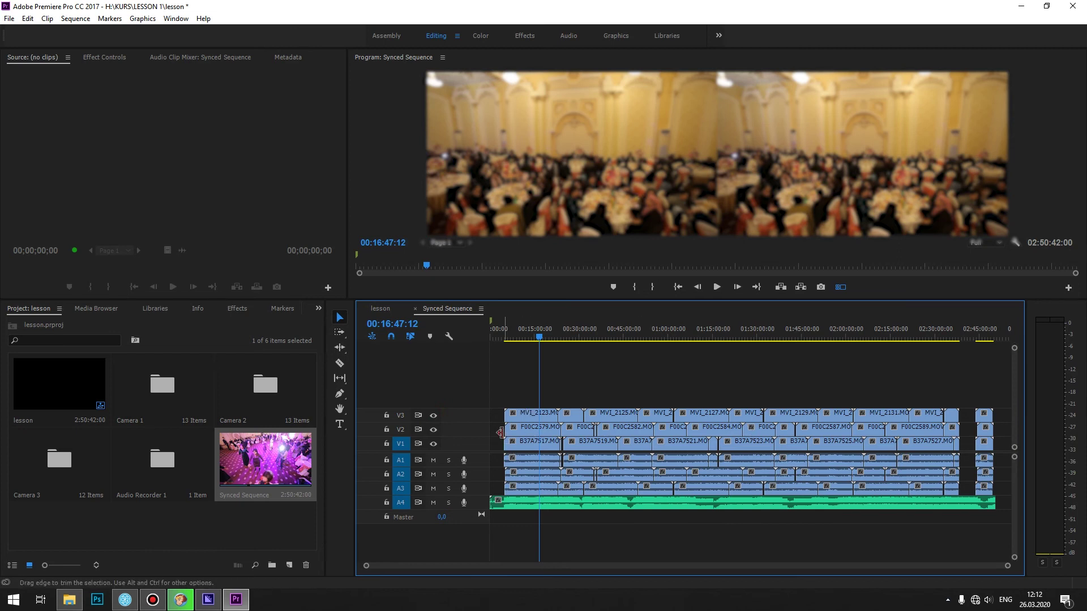
Select the first clips on V3, V2, V1 and the recorder audio on A4
{"action": "left_click_drag", "start_coordinate": [495, 425], "coordinate": [939, 429]}
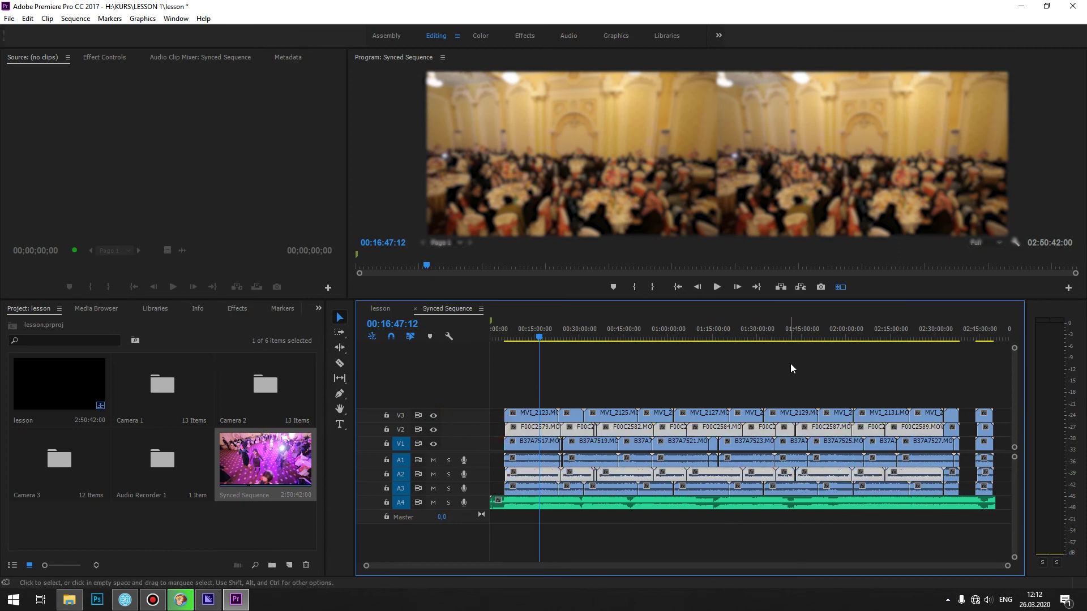
{"action": "left_click", "coordinate": [631, 370]}
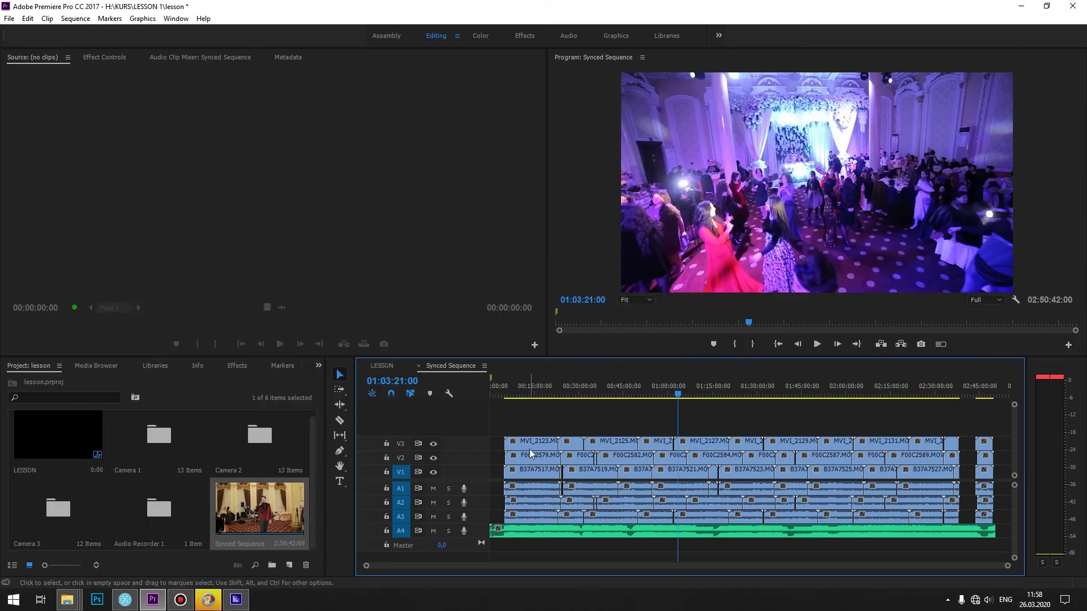
{"action": "left_click", "coordinate": [532, 440]}
{"action": "left_click", "coordinate": [533, 455]}
{"action": "left_click", "coordinate": [533, 471]}
{"action": "left_click", "coordinate": [539, 534]}
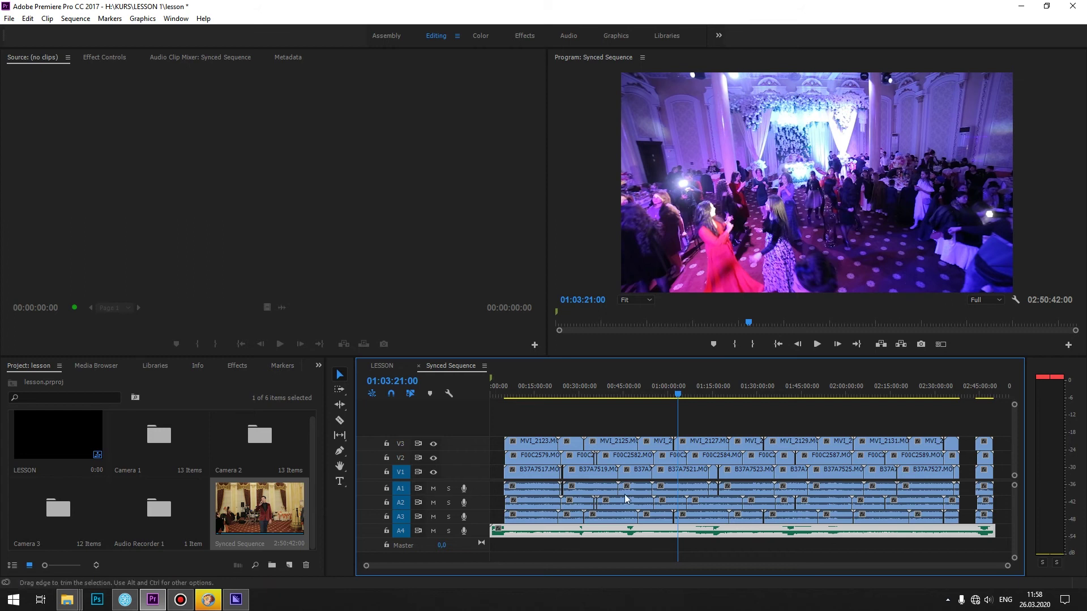
{"action": "left_click", "coordinate": [779, 421]}
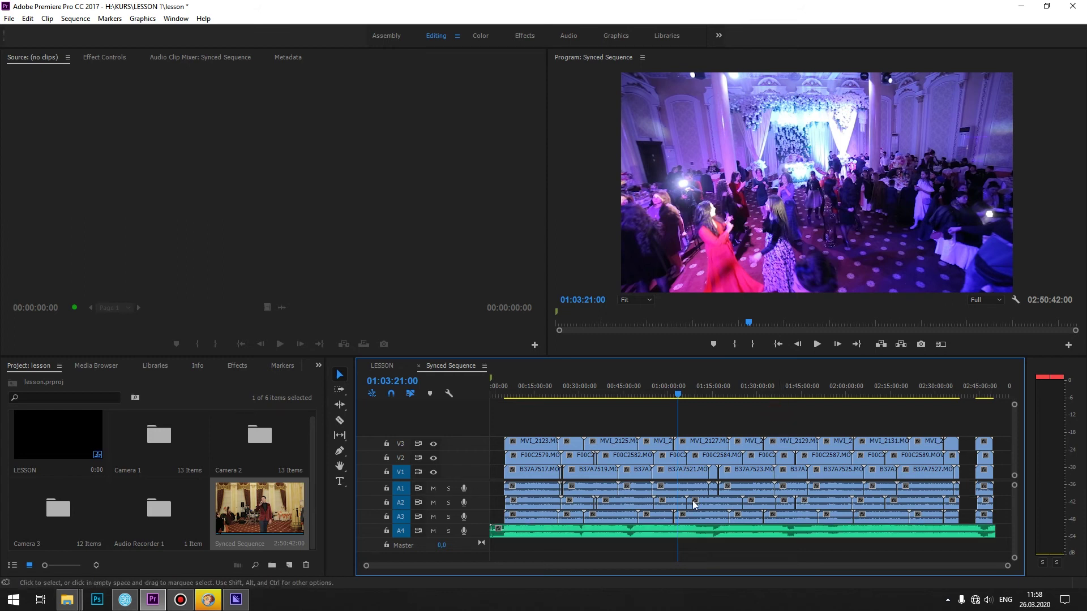
{"action": "mouse_move", "coordinate": [1002, 514]}
{"action": "left_mouse_down"}
{"action": "mouse_move", "coordinate": [798, 490]}
{"action": "mouse_move", "coordinate": [718, 447]}
{"action": "left_mouse_up"}
{"action": "left_click", "coordinate": [529, 427]}
{"action": "left_click_drag", "start_coordinate": [492, 486], "coordinate": [994, 513]}
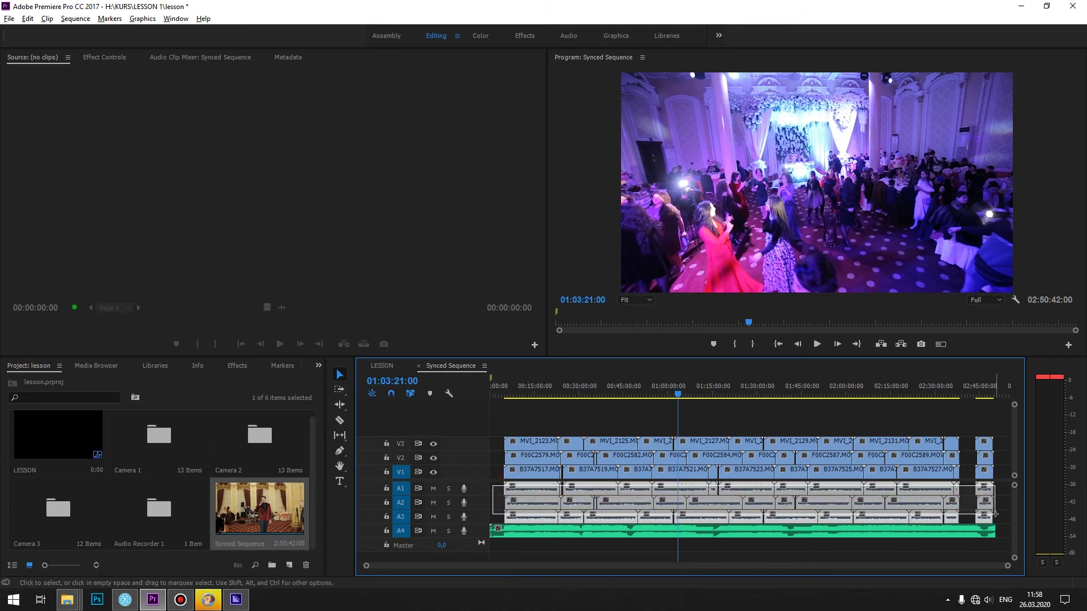
{"action": "left_click", "coordinate": [622, 412]}
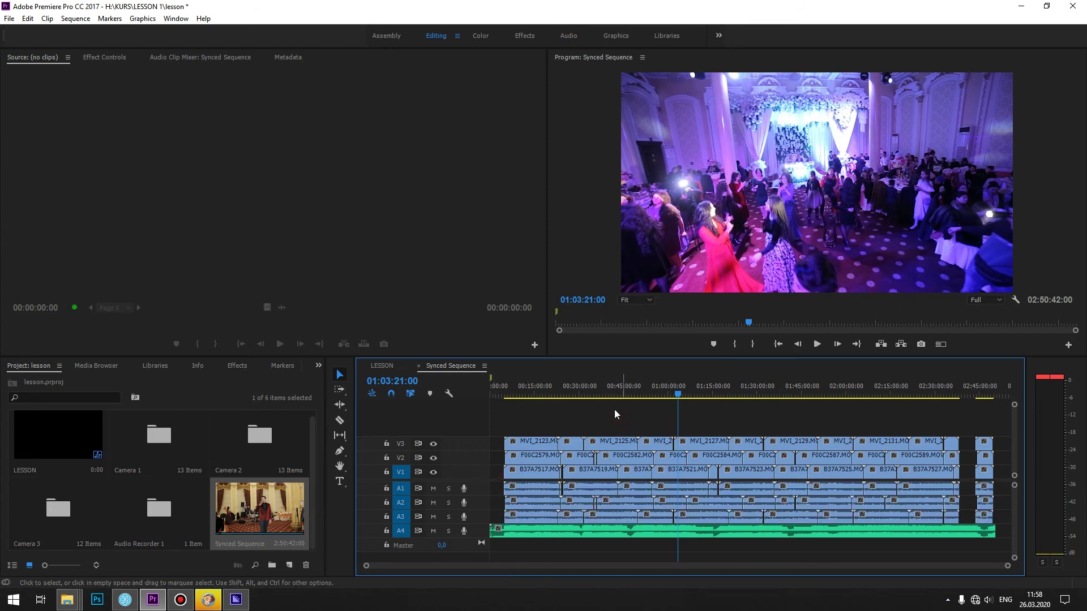
{"action": "left_click_drag", "start_coordinate": [501, 417], "coordinate": [998, 481]}
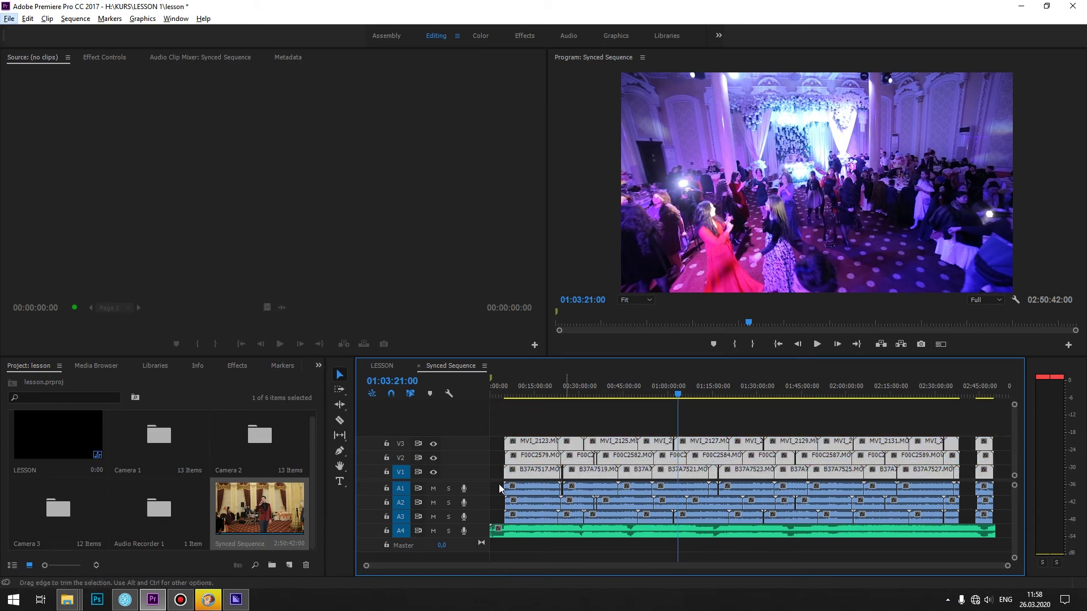
{"action": "left_click_drag", "start_coordinate": [500, 488], "coordinate": [979, 518]}
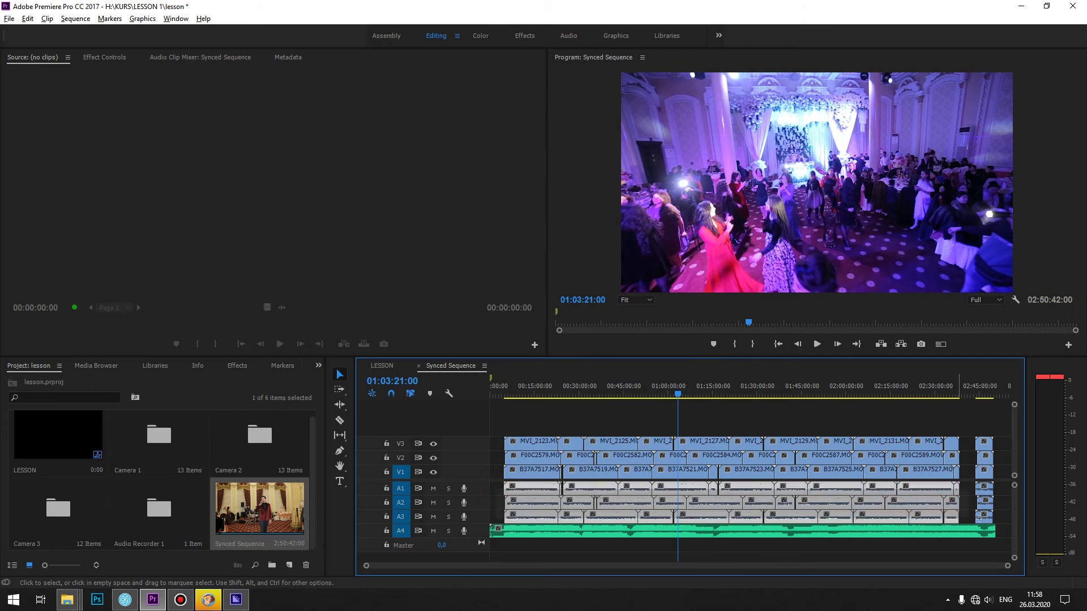
{"action": "left_click_drag", "start_coordinate": [979, 518], "coordinate": [1007, 520]}
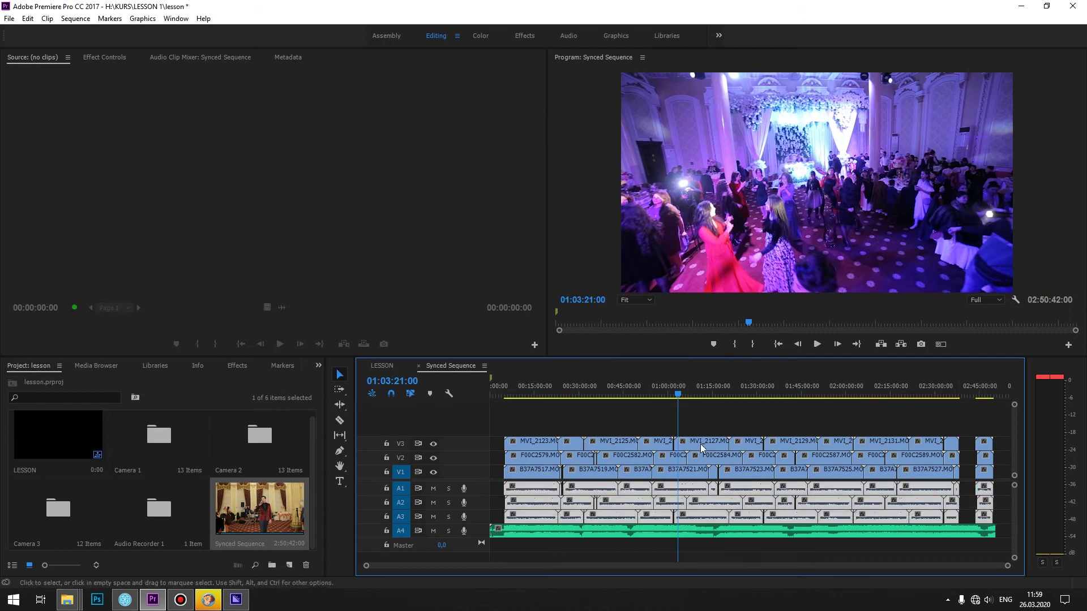
{"action": "left_click", "coordinate": [700, 448]}
{"action": "left_click", "coordinate": [574, 427]}
{"action": "mouse_move", "coordinate": [514, 424]}
{"action": "left_mouse_down"}
{"action": "mouse_move", "coordinate": [975, 484]}
{"action": "mouse_move", "coordinate": [1003, 509]}
{"action": "left_mouse_up"}
{"action": "left_click", "coordinate": [967, 430]}
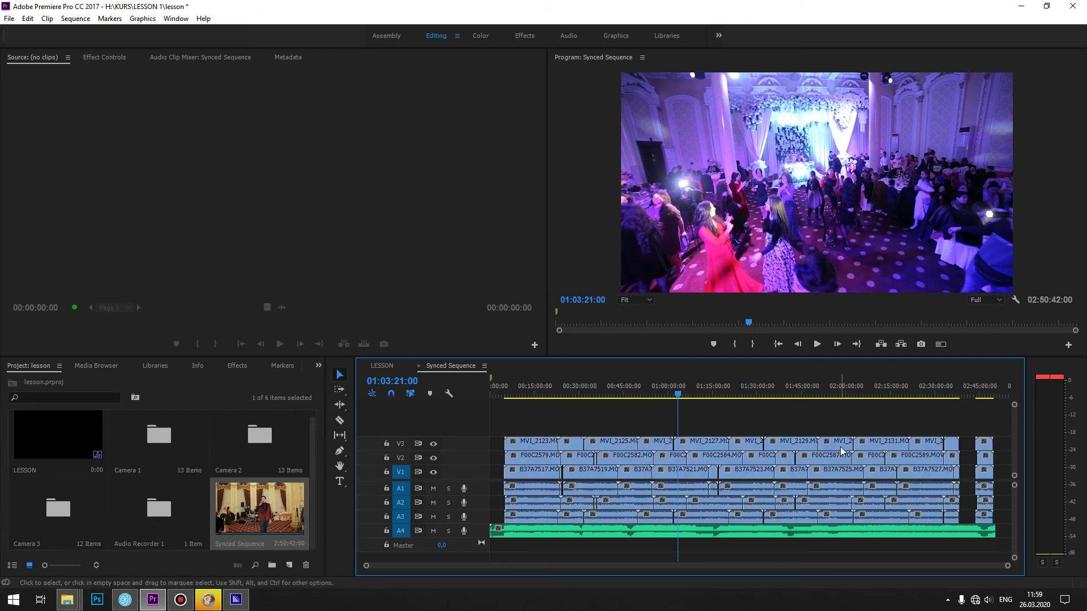
{"action": "right_click", "coordinate": [842, 451]}
{"action": "mouse_move", "coordinate": [521, 419]}
{"action": "left_mouse_down"}
{"action": "mouse_move", "coordinate": [950, 474]}
{"action": "mouse_move", "coordinate": [999, 519]}
{"action": "left_mouse_up"}
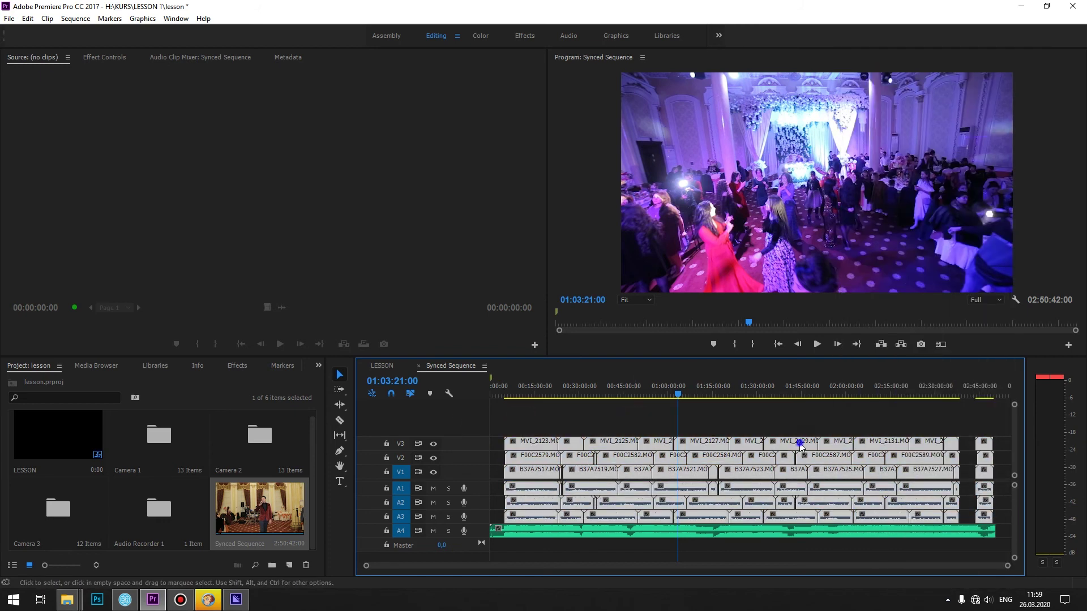
Unlink the camera video clips from their audio
{"action": "right_click", "coordinate": [800, 444]}
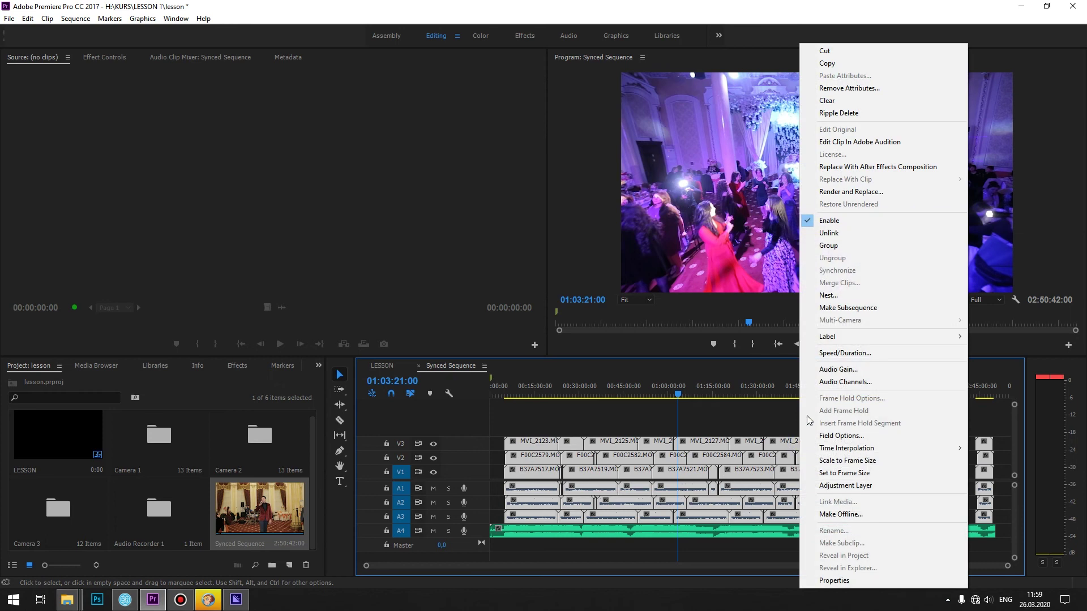
{"action": "left_click", "coordinate": [823, 238]}
{"action": "left_click", "coordinate": [520, 455]}
{"action": "left_click", "coordinate": [545, 425]}
Delete the camera audio on A1–A3 and move the A4 recorder clip up to A1
{"action": "mouse_move", "coordinate": [496, 488]}
{"action": "left_mouse_down"}
{"action": "mouse_move", "coordinate": [519, 499]}
{"action": "mouse_move", "coordinate": [989, 509]}
{"action": "left_mouse_up"}
{"action": "key", "text": "Delete"}
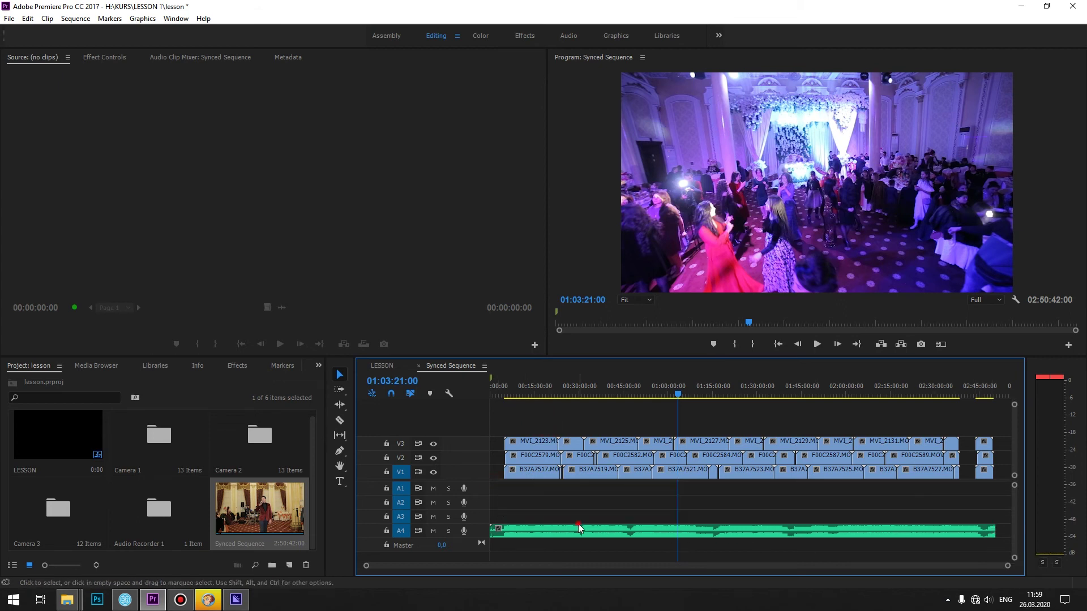
{"action": "left_click_drag", "start_coordinate": [563, 535], "coordinate": [536, 496]}
{"action": "left_click", "coordinate": [548, 391]}
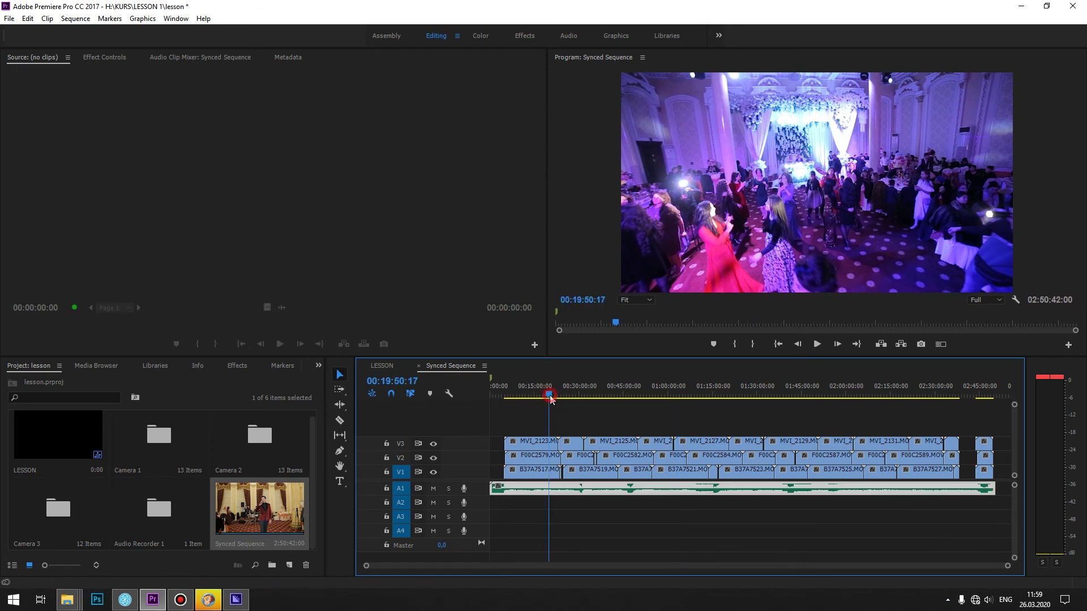
{"action": "left_click", "coordinate": [573, 421]}
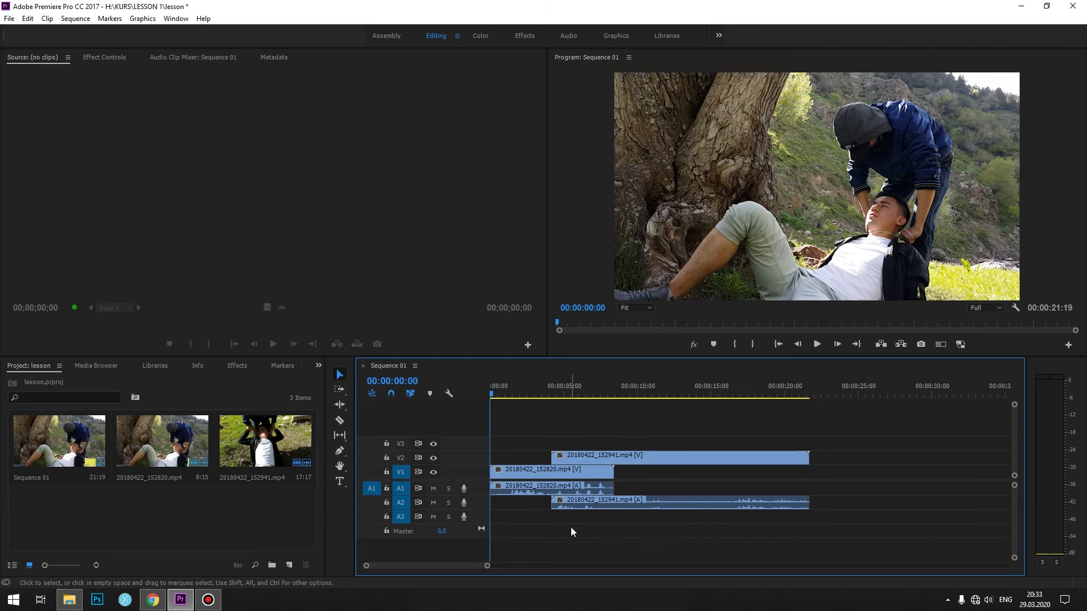
Select all Sequence 01 clips and start syncing them in Window > Extensions > PluralEyes 4
{"action": "left_click_drag", "start_coordinate": [570, 527], "coordinate": [540, 436]}
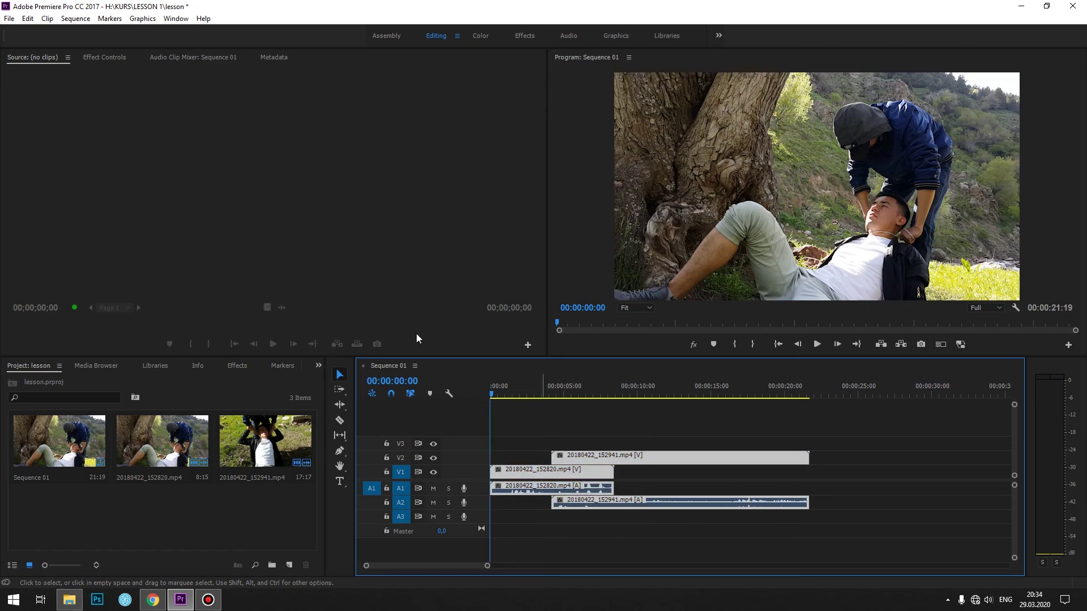
{"action": "left_click", "coordinate": [172, 21]}
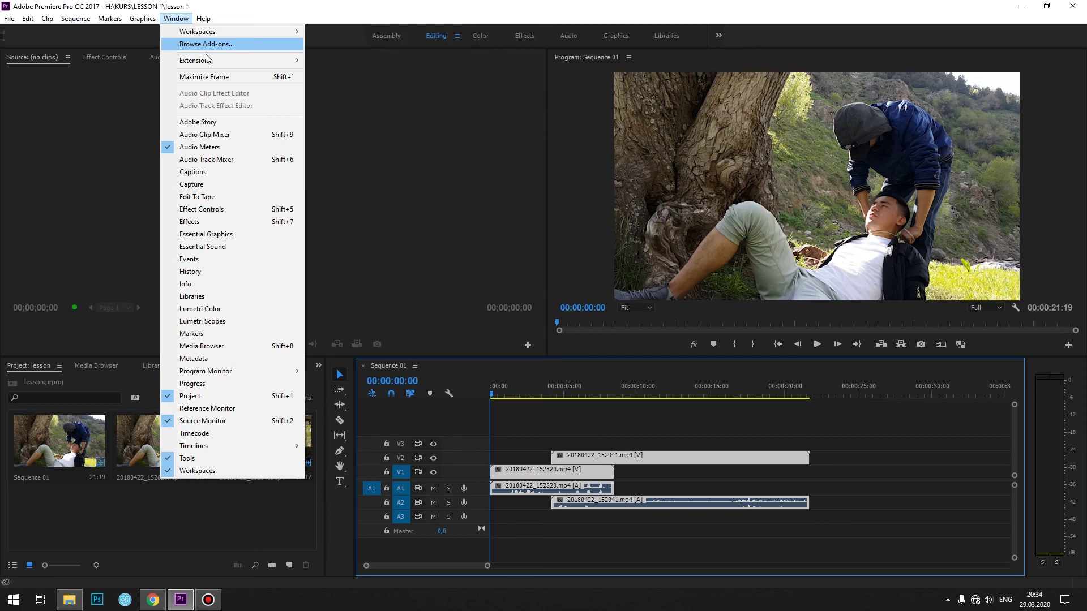
{"action": "mouse_move", "coordinate": [208, 60]}
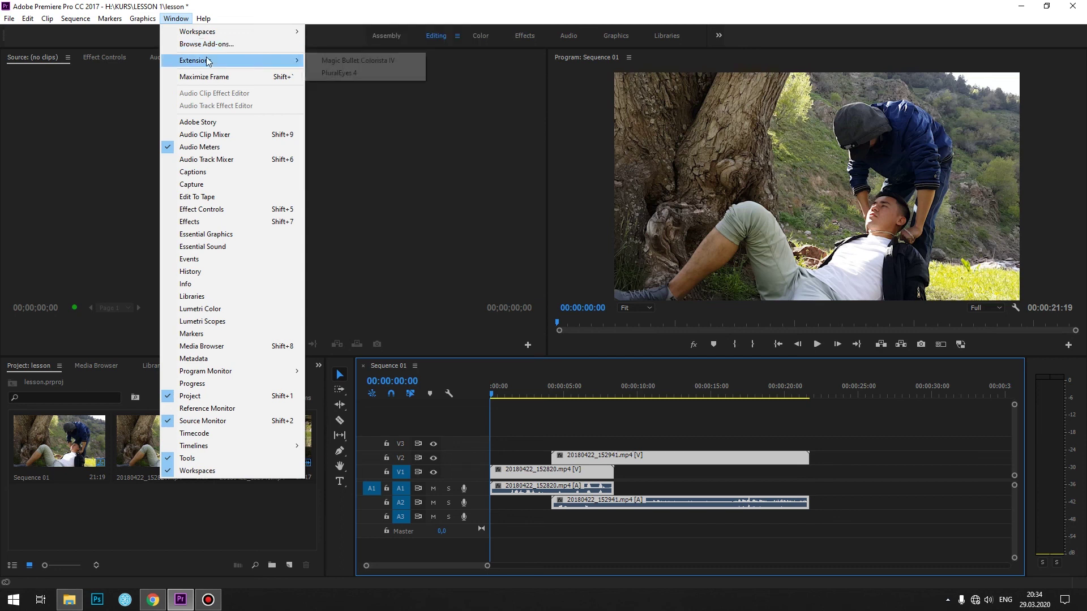
{"action": "left_click", "coordinate": [370, 73]}
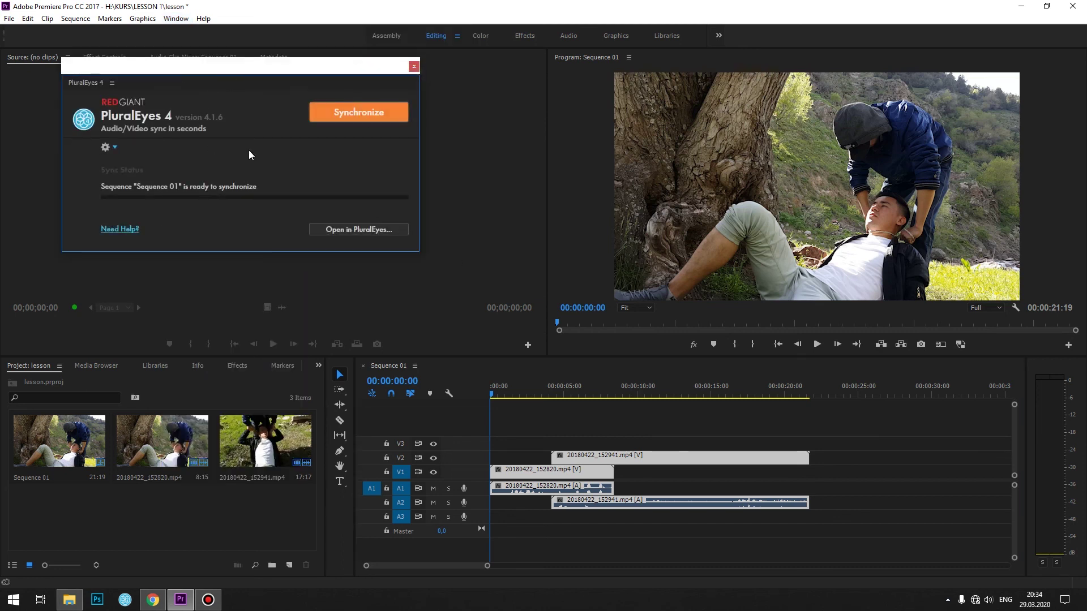
{"action": "left_click", "coordinate": [360, 115]}
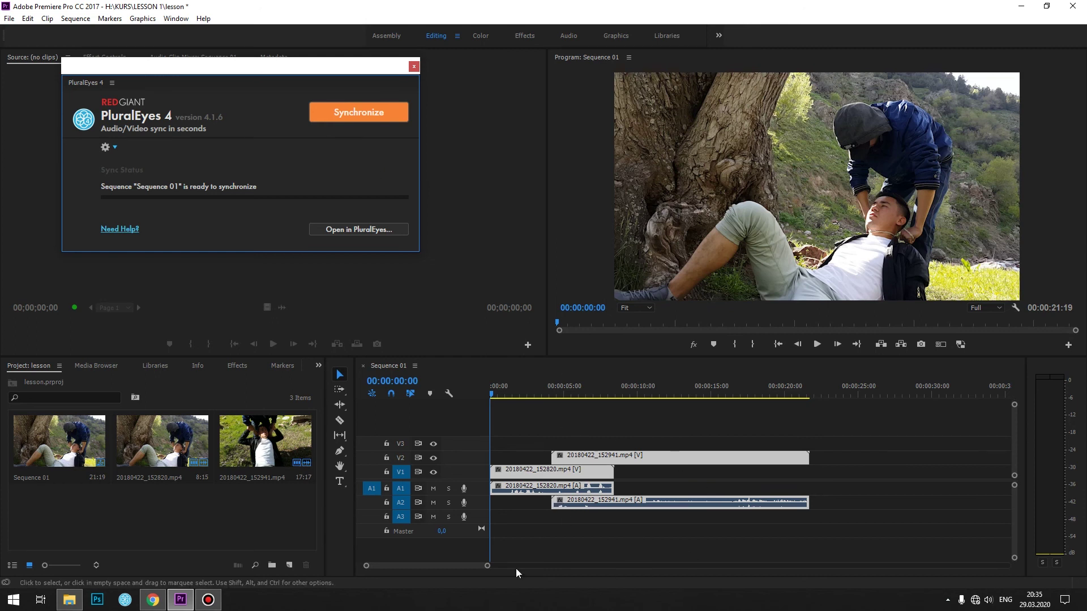
{"action": "left_click", "coordinate": [365, 114]}
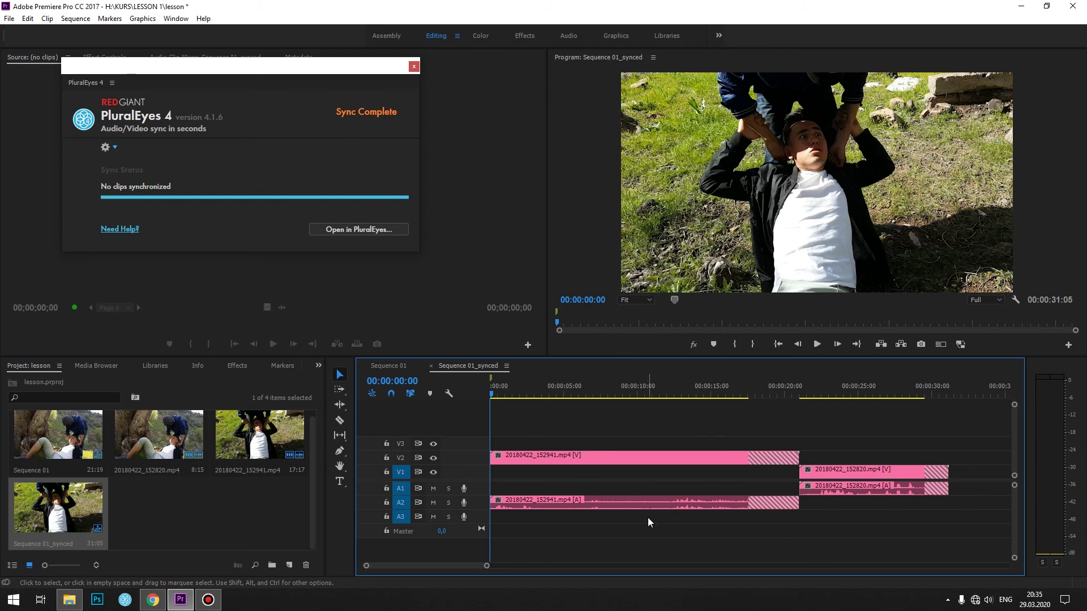
Compare the new Sequence 01_synced with the original Sequence 01 by switching timeline tabs
{"action": "left_click", "coordinate": [388, 365]}
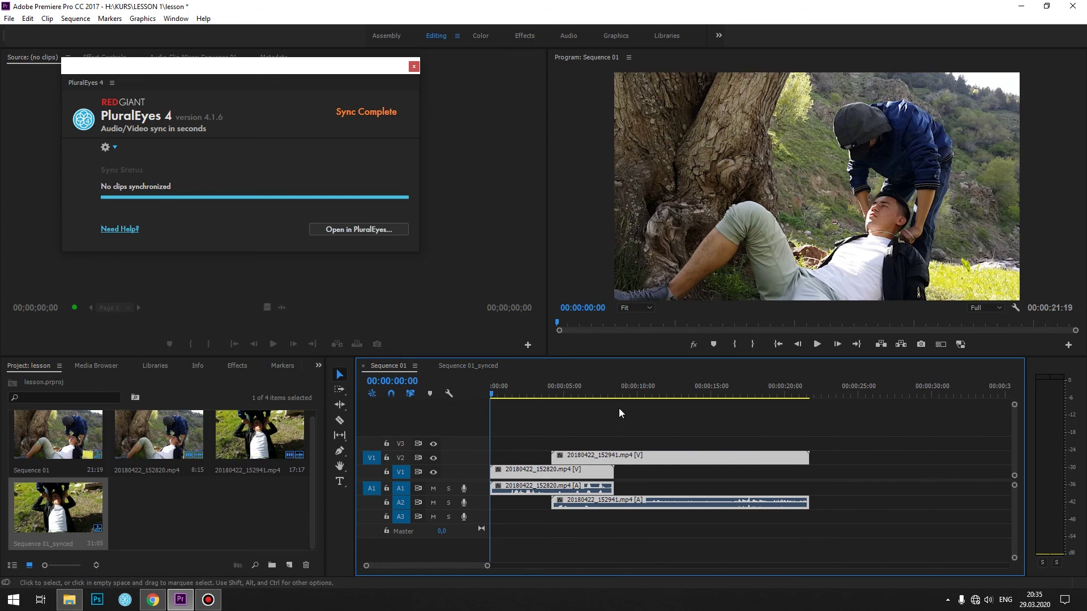
{"action": "left_click", "coordinate": [596, 534]}
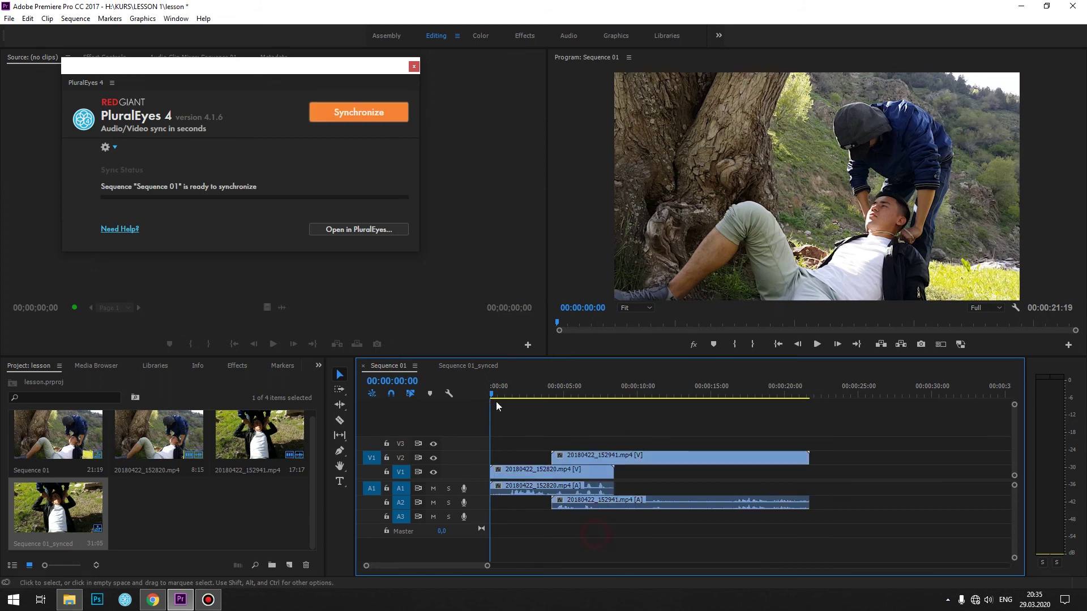
{"action": "left_click", "coordinate": [466, 368]}
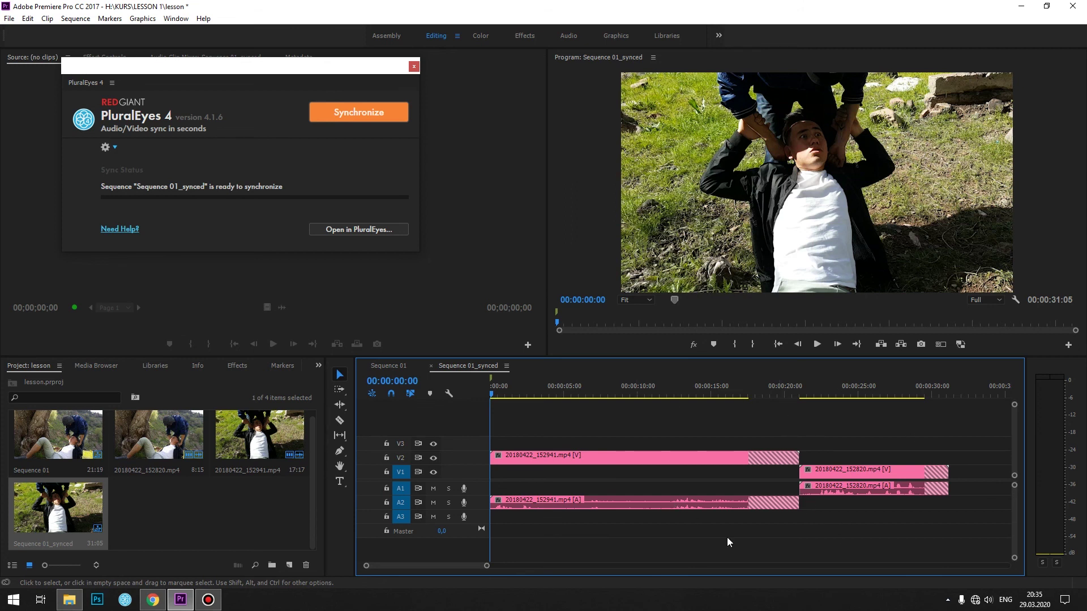
{"action": "left_click", "coordinate": [396, 367]}
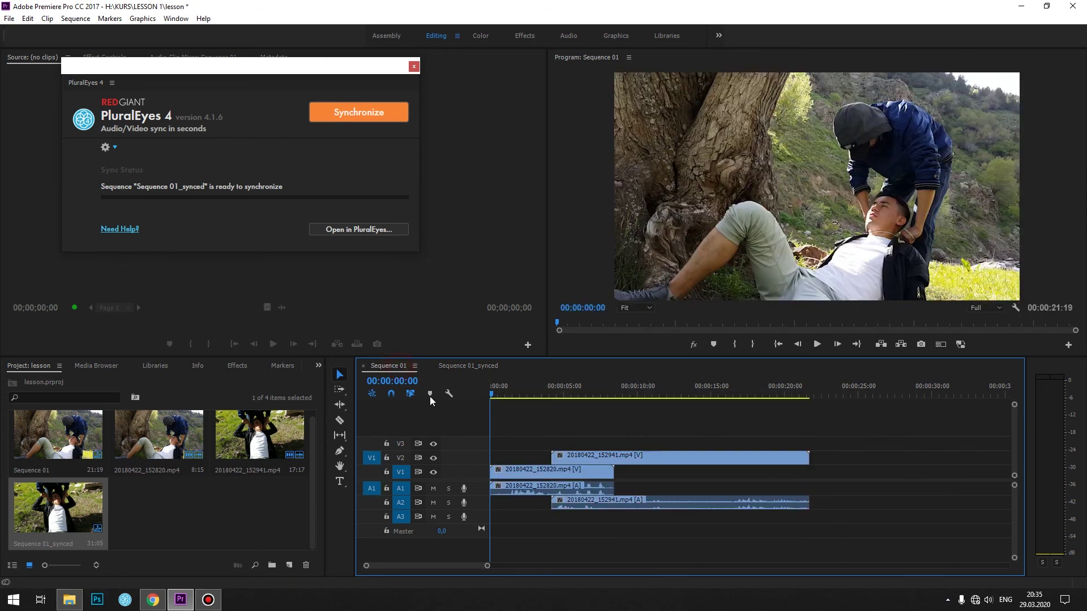
Delete Sequence 01's clips and place Sequence 01_synced on V1 and A1
{"action": "left_click_drag", "start_coordinate": [691, 532], "coordinate": [515, 425]}
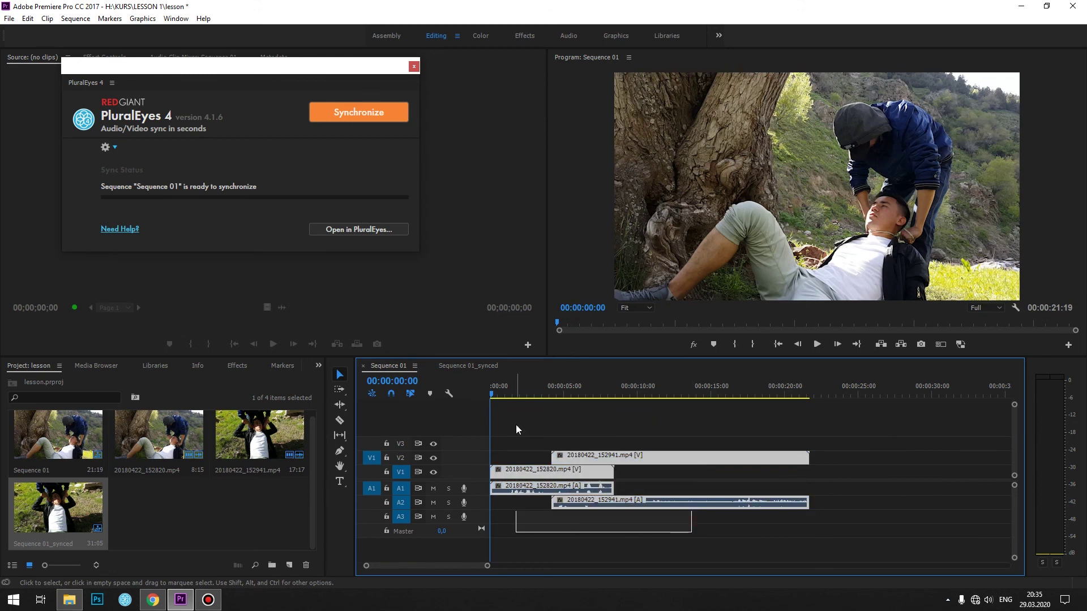
{"action": "key", "text": "Delete"}
{"action": "left_click", "coordinate": [236, 515]}
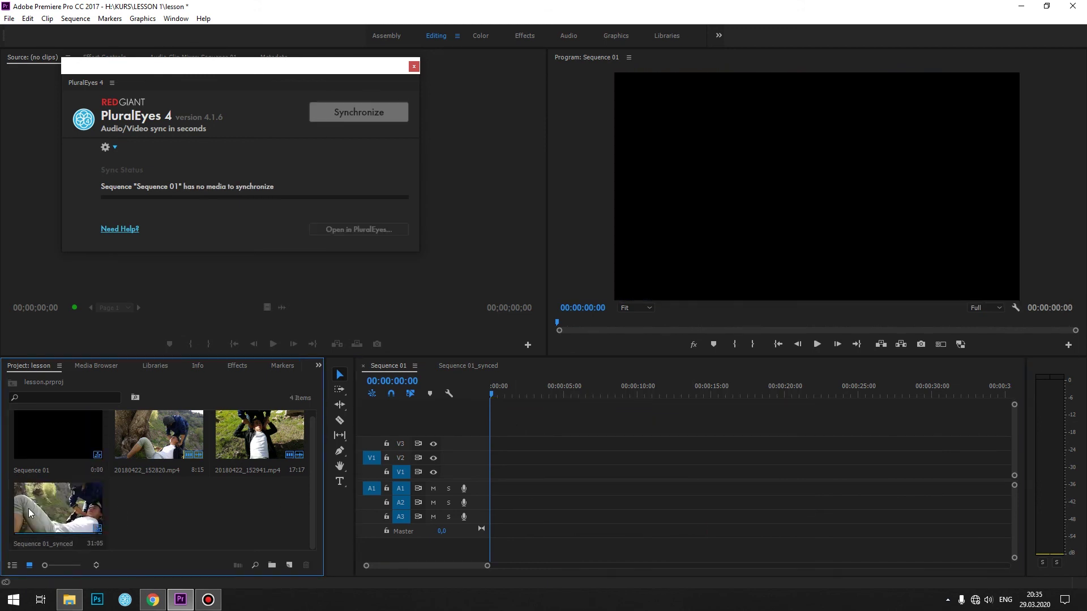
{"action": "left_click_drag", "start_coordinate": [41, 511], "coordinate": [488, 483]}
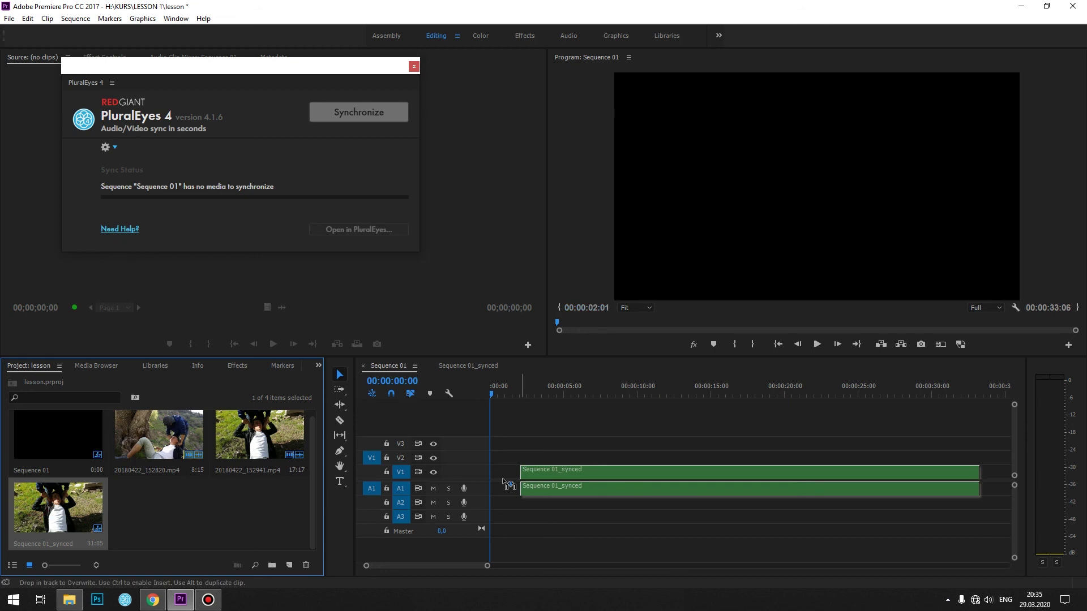
{"action": "left_click_drag", "start_coordinate": [486, 482], "coordinate": [484, 478]}
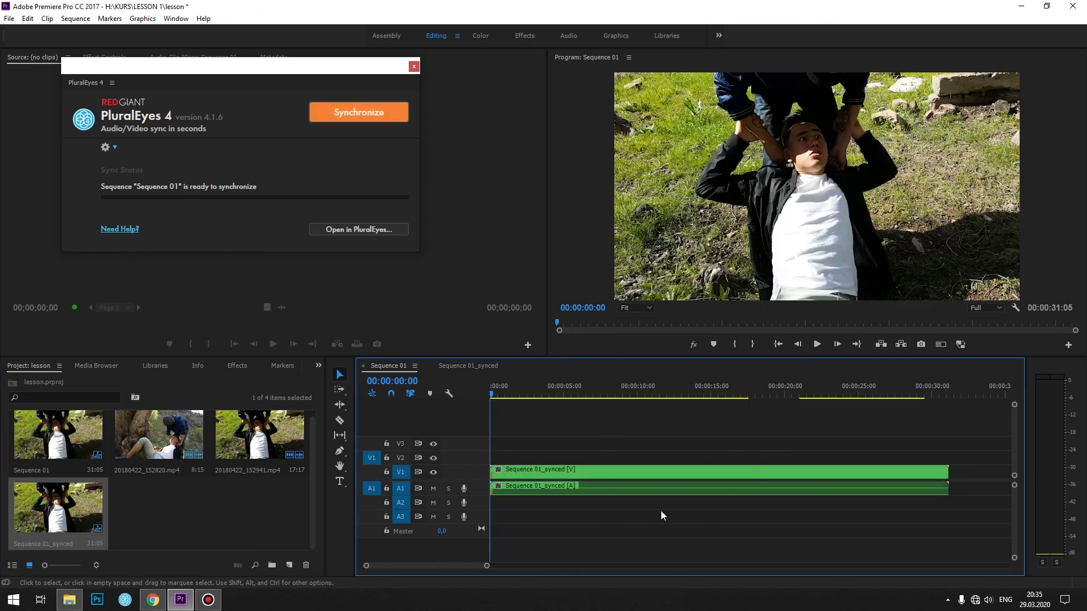
Scrub the nested clip to 00:00:05:13, select it, and switch the monitor to side-by-side view
{"action": "mouse_move", "coordinate": [531, 393]}
{"action": "left_mouse_down"}
{"action": "mouse_move", "coordinate": [699, 398]}
{"action": "mouse_move", "coordinate": [650, 395]}
{"action": "left_mouse_up"}
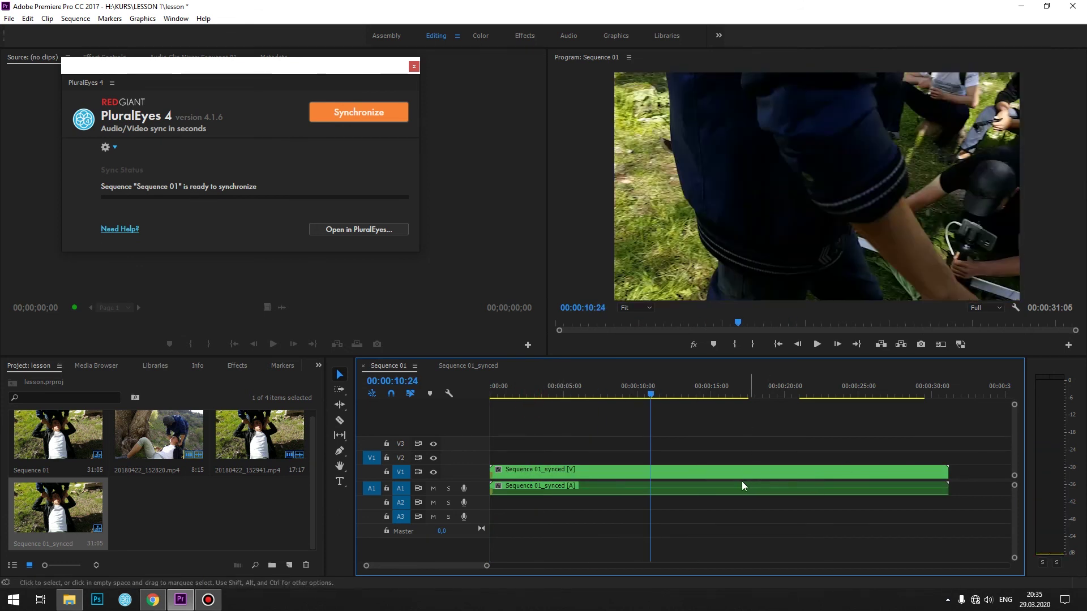
{"action": "left_click", "coordinate": [571, 388]}
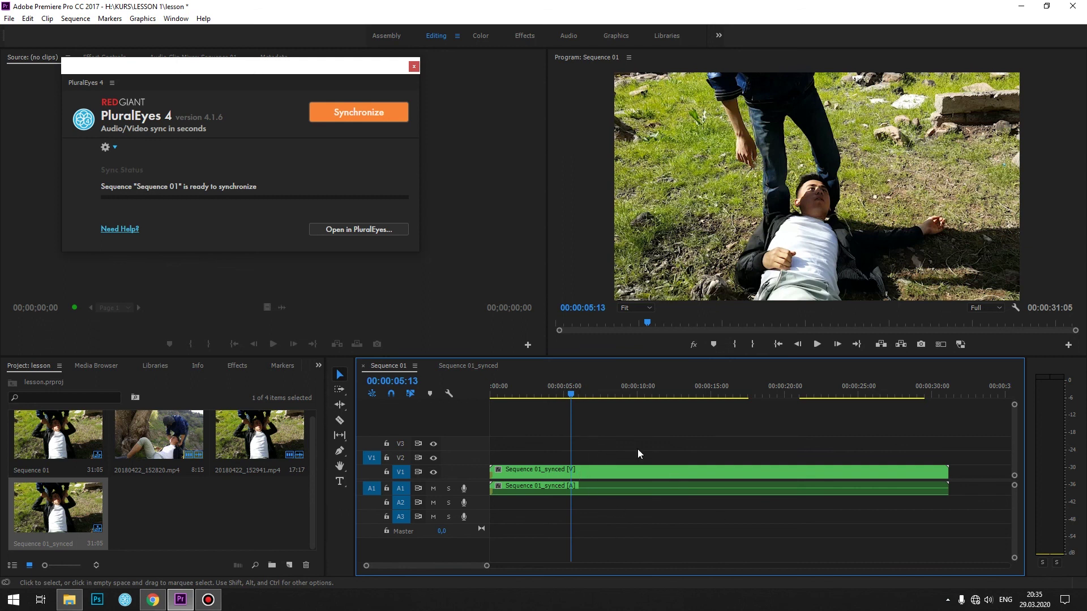
{"action": "left_click", "coordinate": [607, 470]}
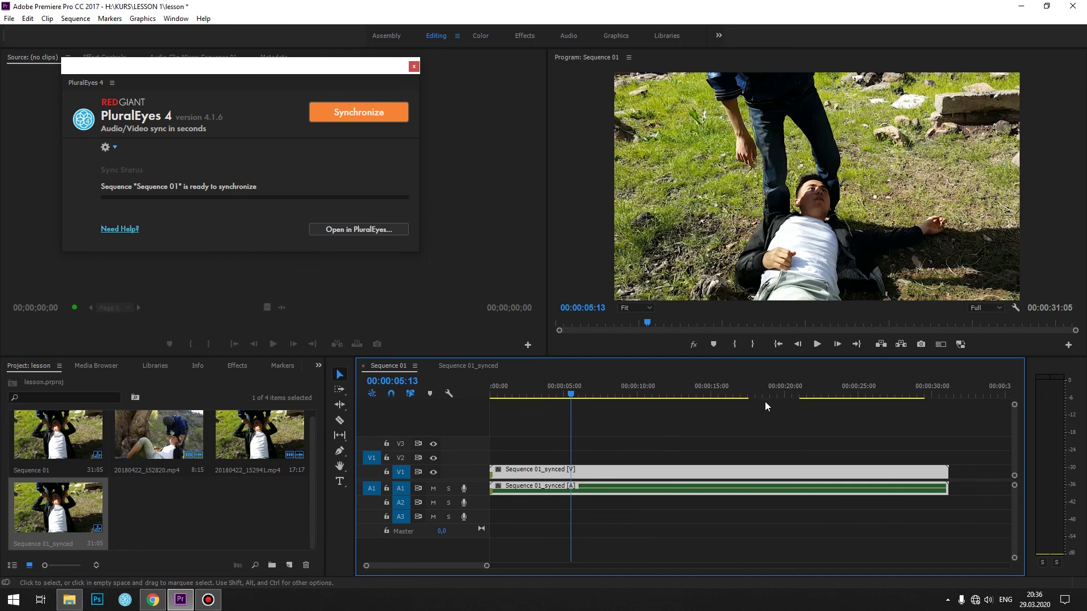
{"action": "left_click", "coordinate": [944, 346]}
Enable Multi-Camera on the nested clip and switch it to camera 2
{"action": "right_click", "coordinate": [686, 471]}
{"action": "mouse_move", "coordinate": [782, 307]}
{"action": "left_click", "coordinate": [877, 304]}
{"action": "left_click", "coordinate": [657, 149]}
{"action": "left_click", "coordinate": [721, 151]}
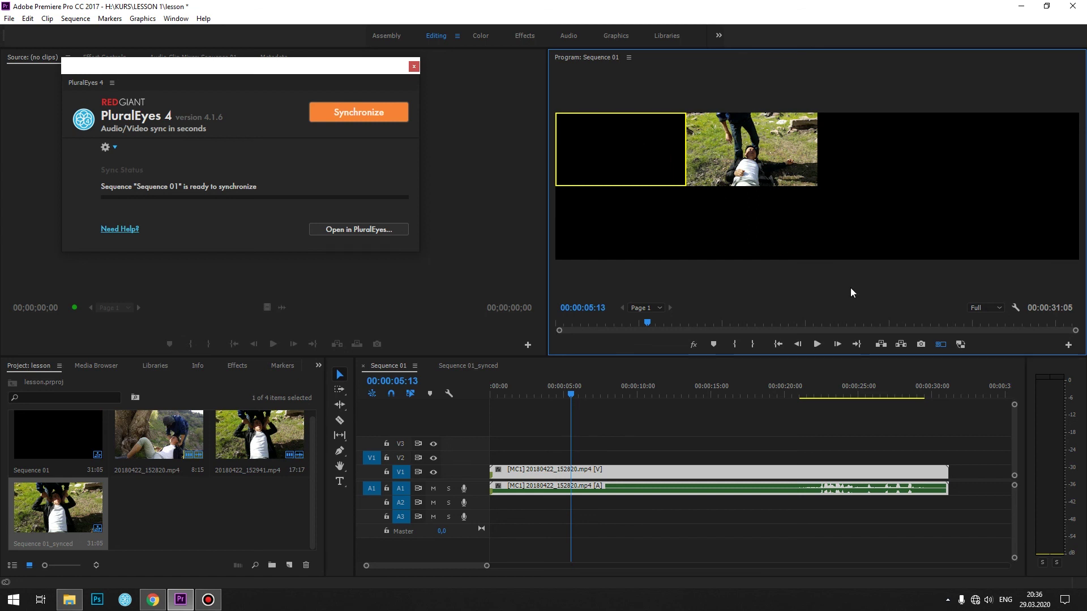
Return the Program monitor to single view at 00:00:07:07 and close the PluralEyes panel
{"action": "left_click", "coordinate": [937, 345]}
{"action": "mouse_move", "coordinate": [659, 388]}
{"action": "left_mouse_down"}
{"action": "mouse_move", "coordinate": [828, 385]}
{"action": "mouse_move", "coordinate": [596, 389]}
{"action": "left_mouse_up"}
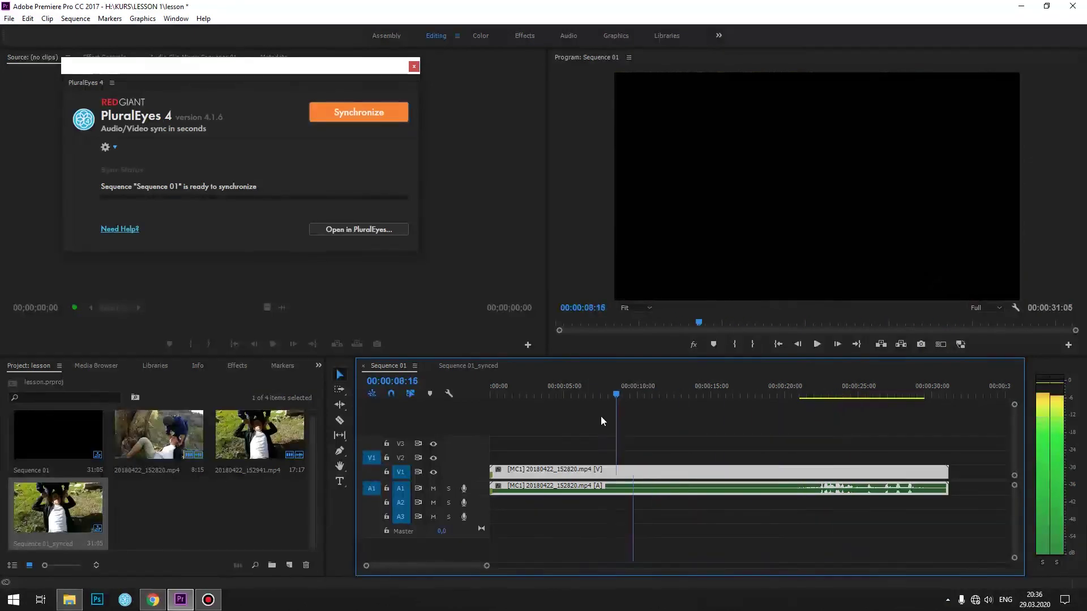
{"action": "left_click", "coordinate": [705, 435]}
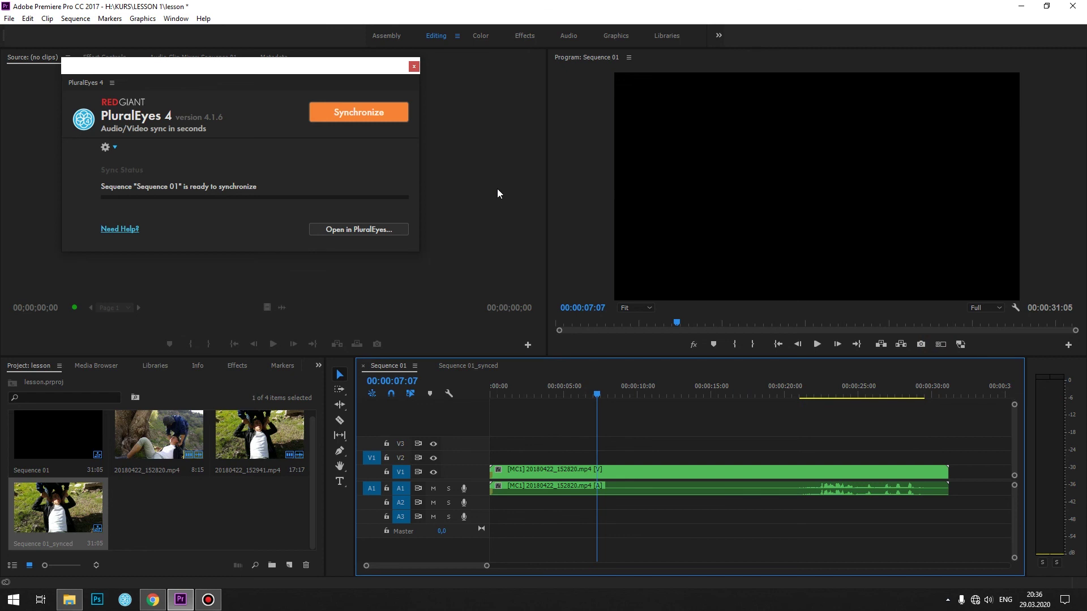
{"action": "left_click", "coordinate": [112, 508]}
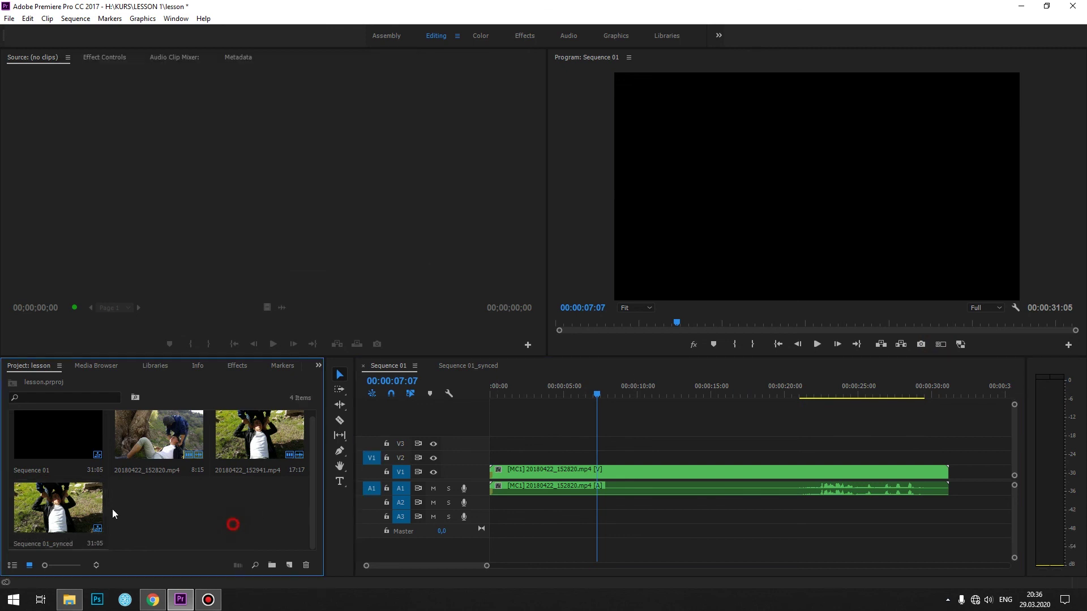
Remove Sequence 01_synced from the project, confirming deletion of its clip references
{"action": "left_click", "coordinate": [69, 507]}
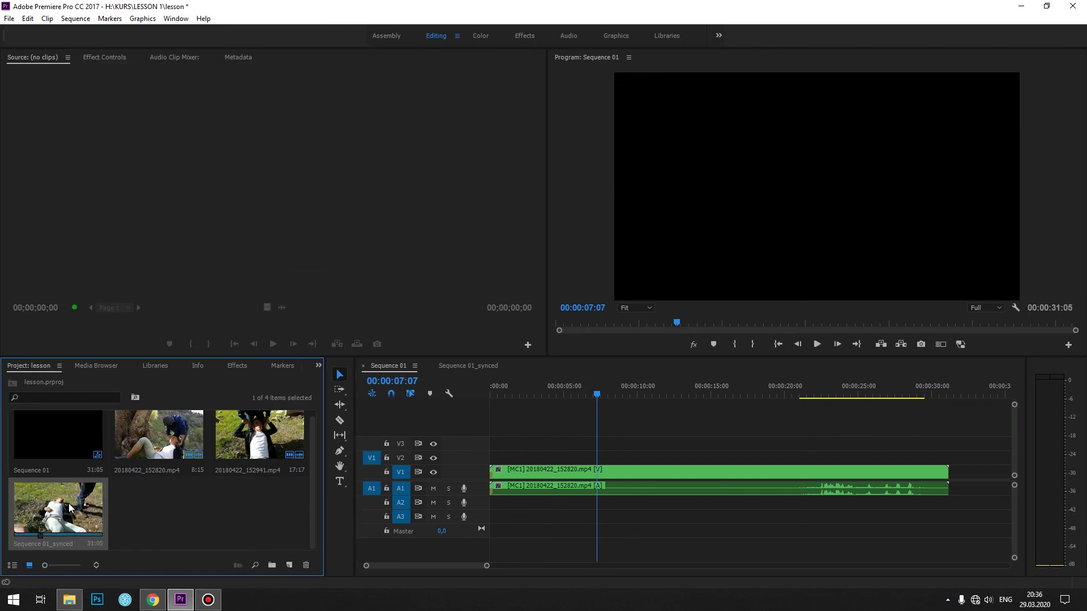
{"action": "key", "text": "Delete"}
{"action": "left_click", "coordinate": [595, 320]}
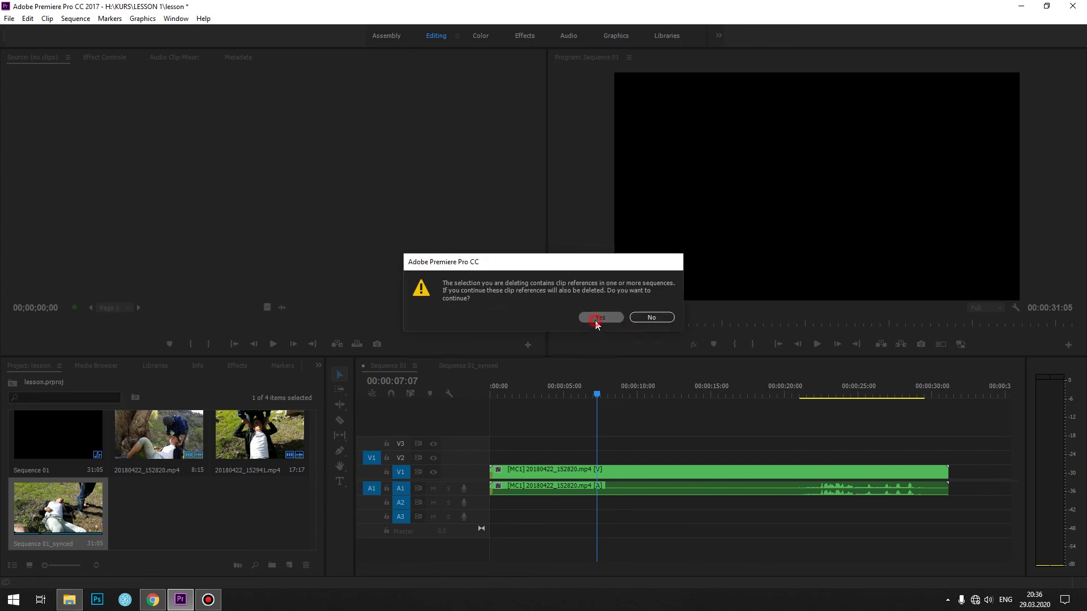
{"action": "left_click", "coordinate": [552, 452]}
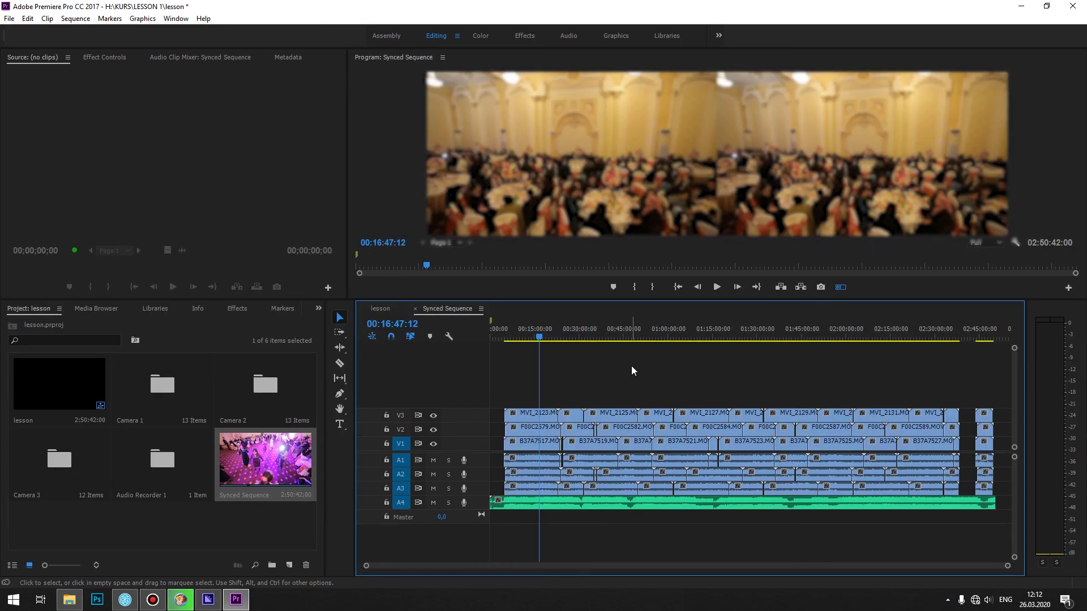
Bring up the lesson sequence with its [MC1] multicam clip in the Timeline
{"action": "left_click", "coordinate": [380, 310]}
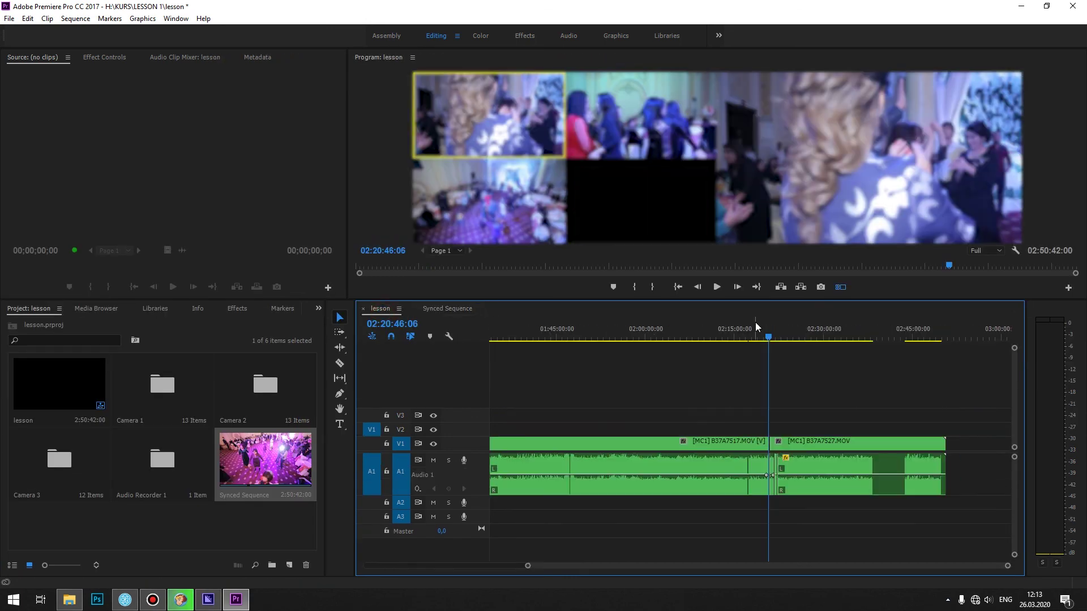